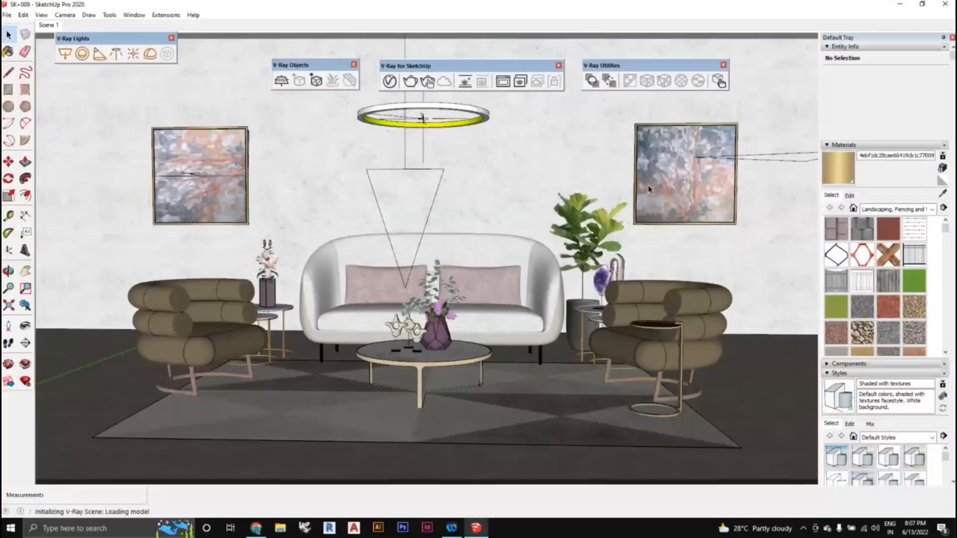
Open the V-Ray render settings and make sure both the CPU and the NVIDIA GPU are active as CUDA devices
click(391, 85)
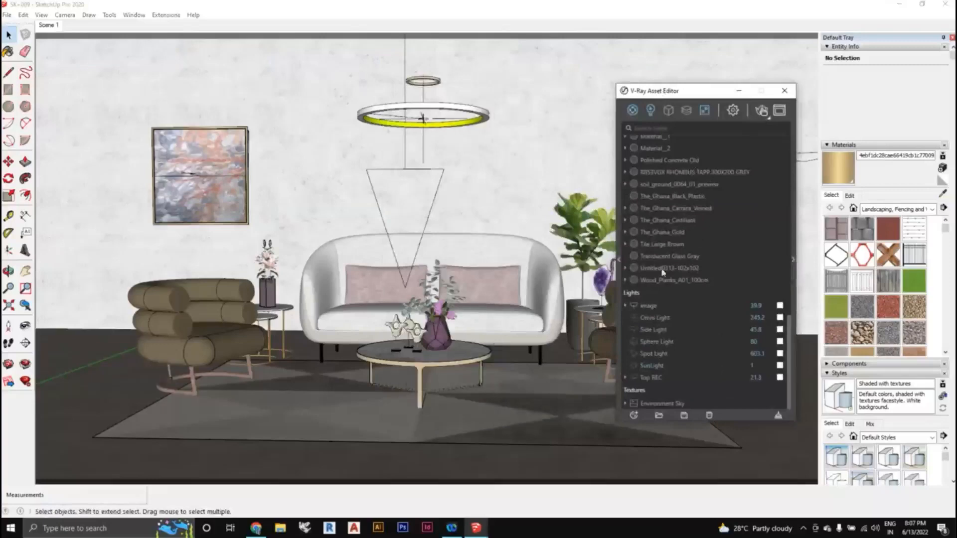
click(733, 112)
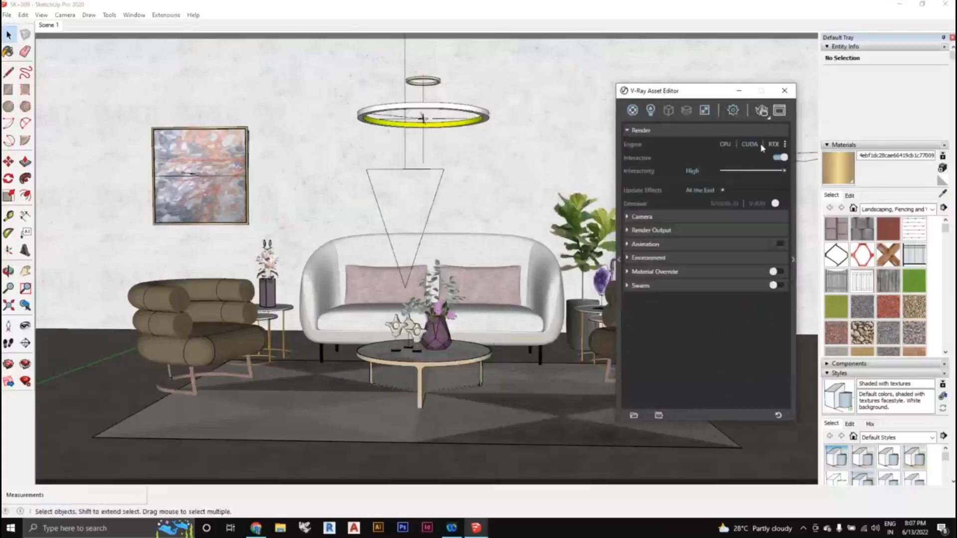
click(785, 145)
click(753, 158)
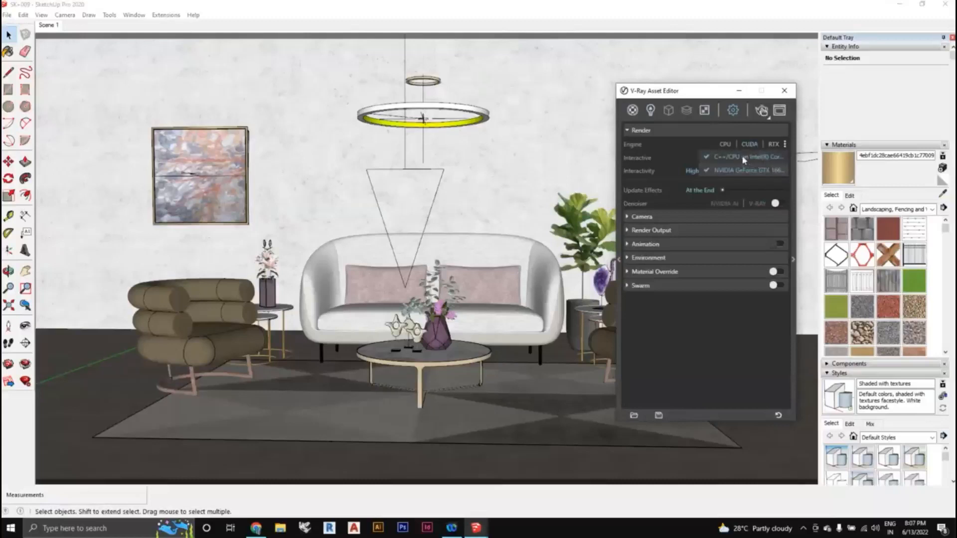
click(729, 357)
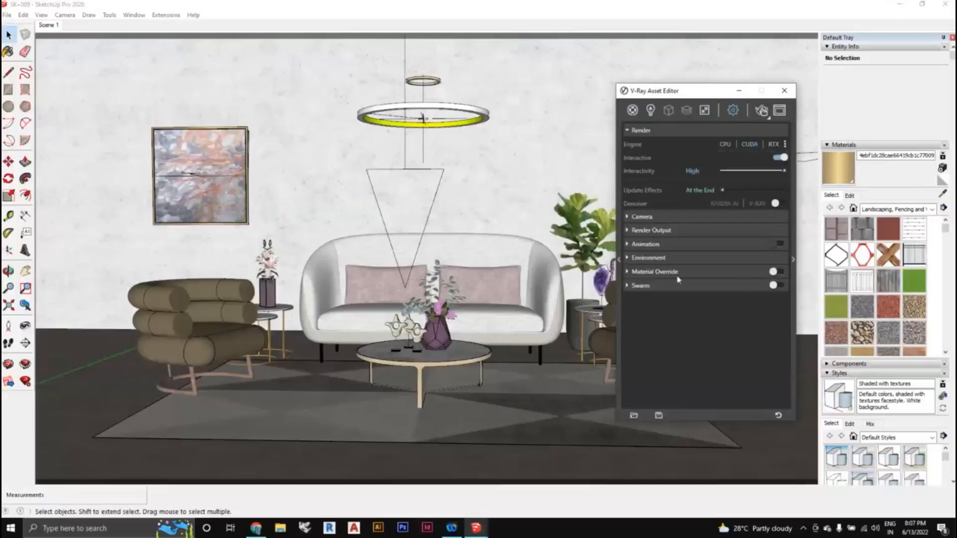
Check the render output size, start an interactive render and place the frame buffer window beside the Asset Editor
click(651, 230)
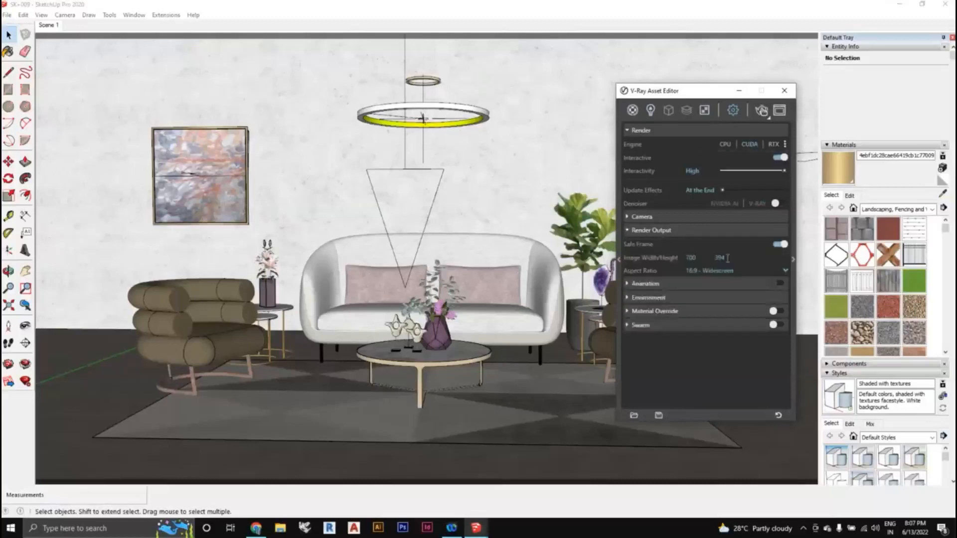
double_click(691, 257)
click(761, 112)
drag(527, 131, 305, 96)
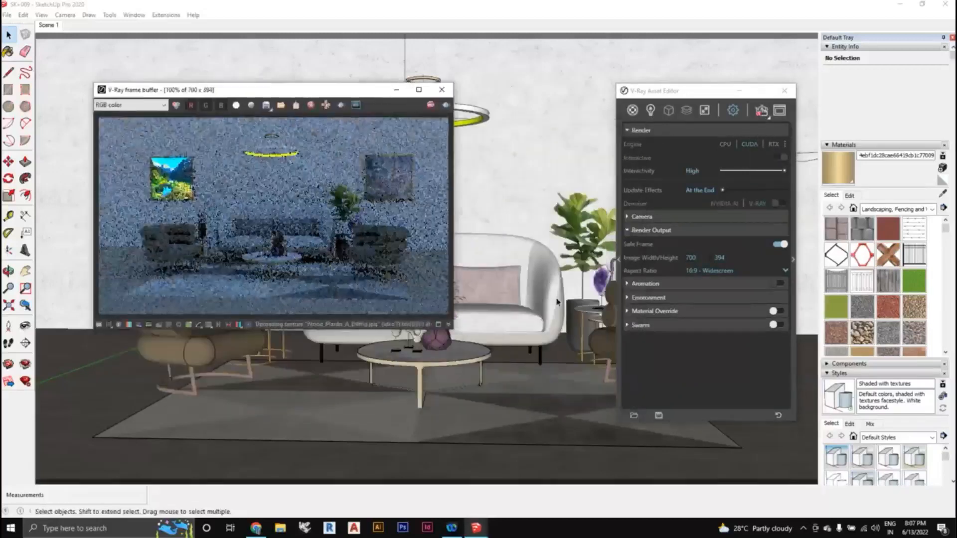
Enable the Omni, Side, Sphere, Spot and Top REC lights, leaving SunLight off, and stop the interactive render
click(650, 110)
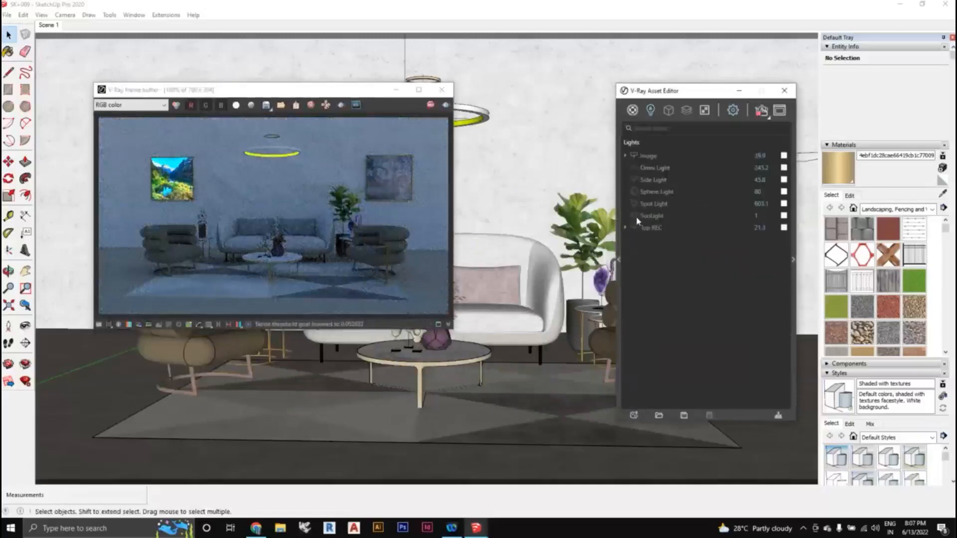
click(635, 228)
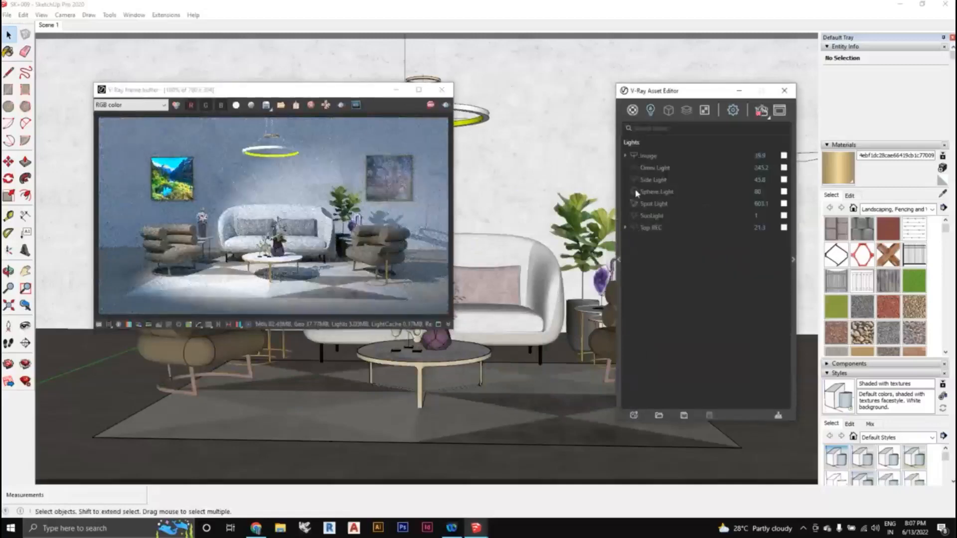
click(638, 227)
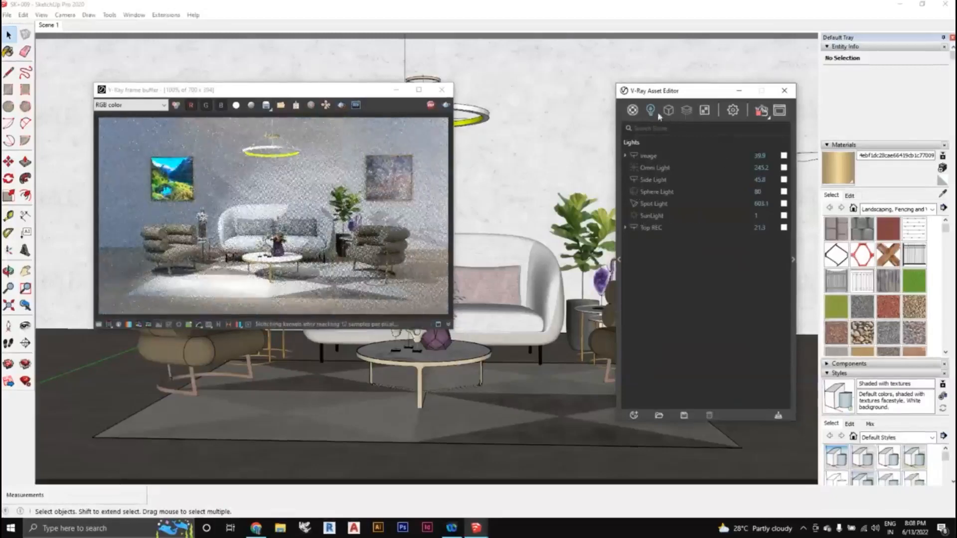
drag(337, 91, 309, 86)
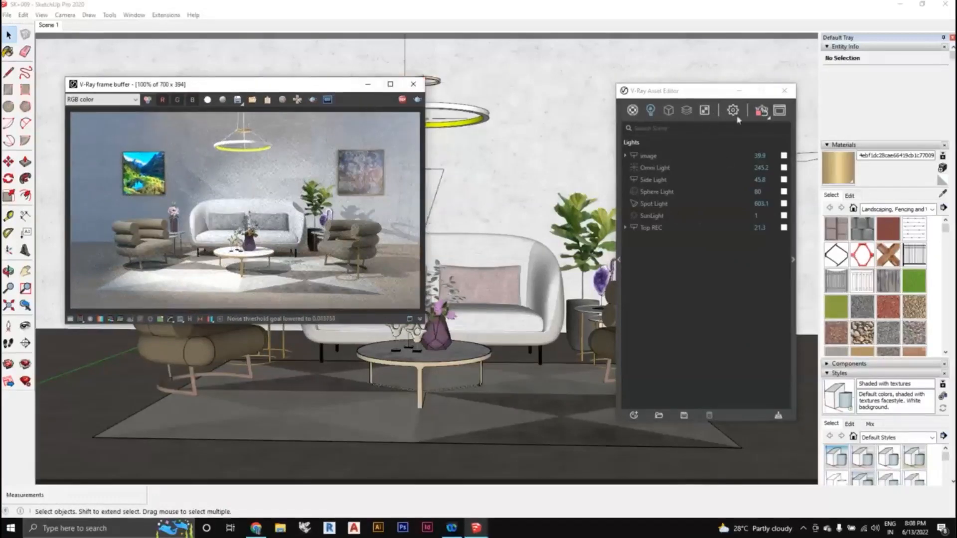
click(761, 111)
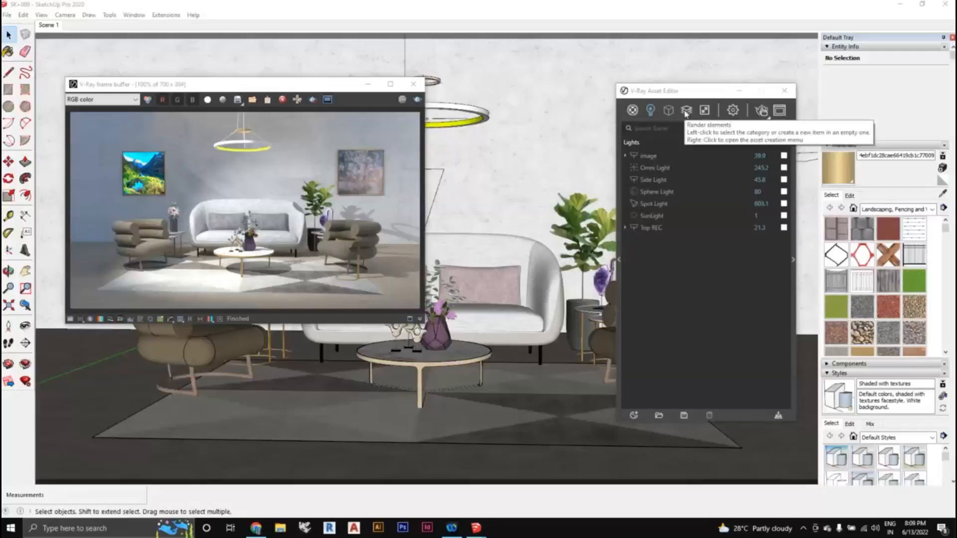
Add a Render ID render element to the scene
click(686, 111)
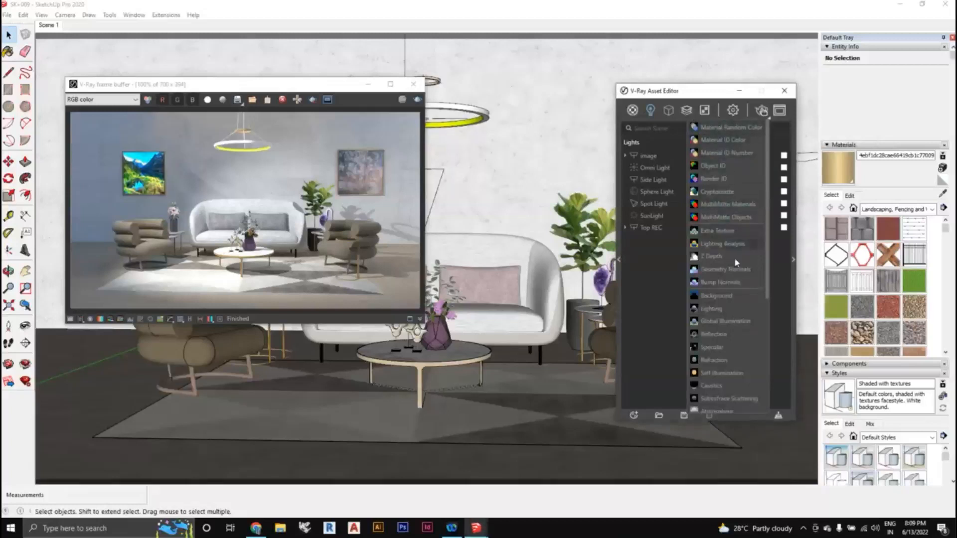
scroll(741, 309, down, 3)
scroll(741, 310, up, 2)
click(724, 178)
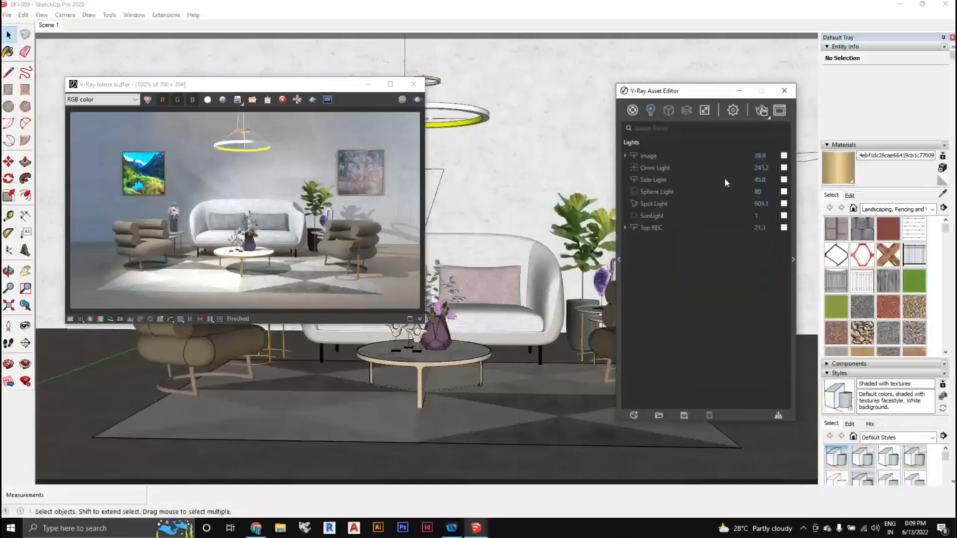
Add a Lighting render element and enable its Denoise option
right_click(687, 111)
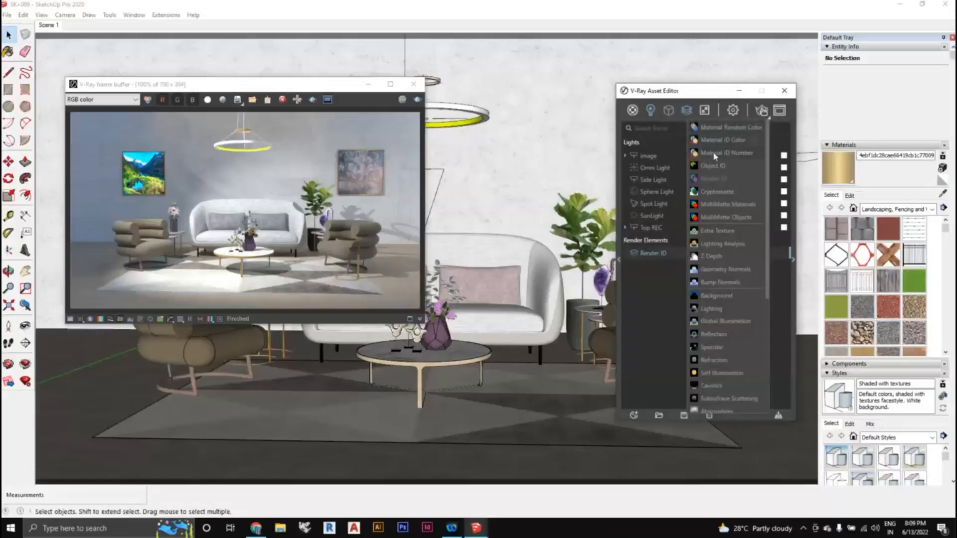
scroll(727, 210, down, 4)
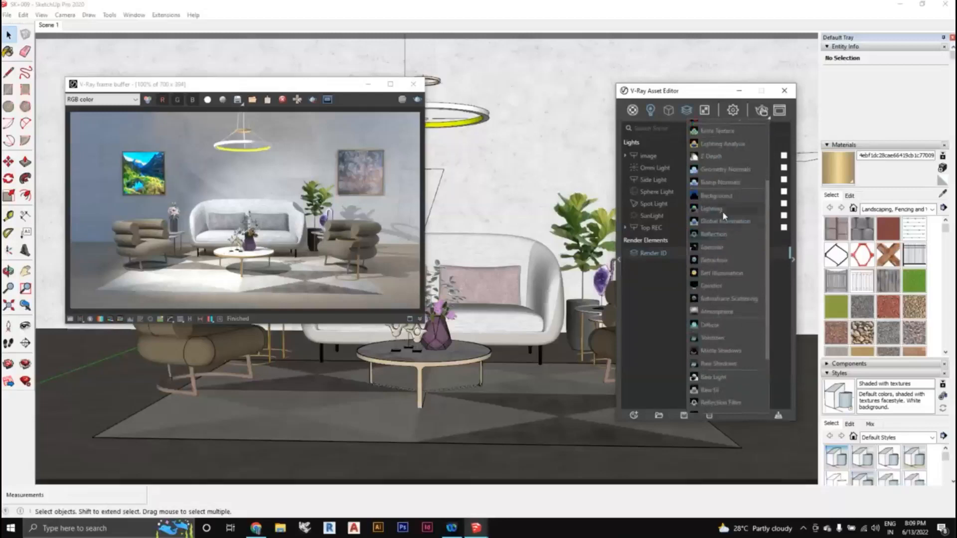
click(723, 214)
drag(690, 92, 639, 67)
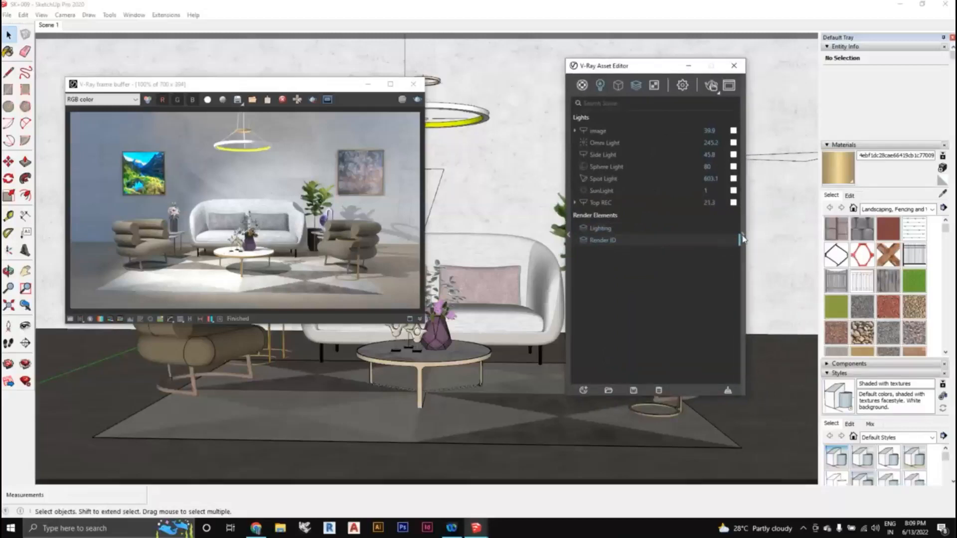
click(742, 237)
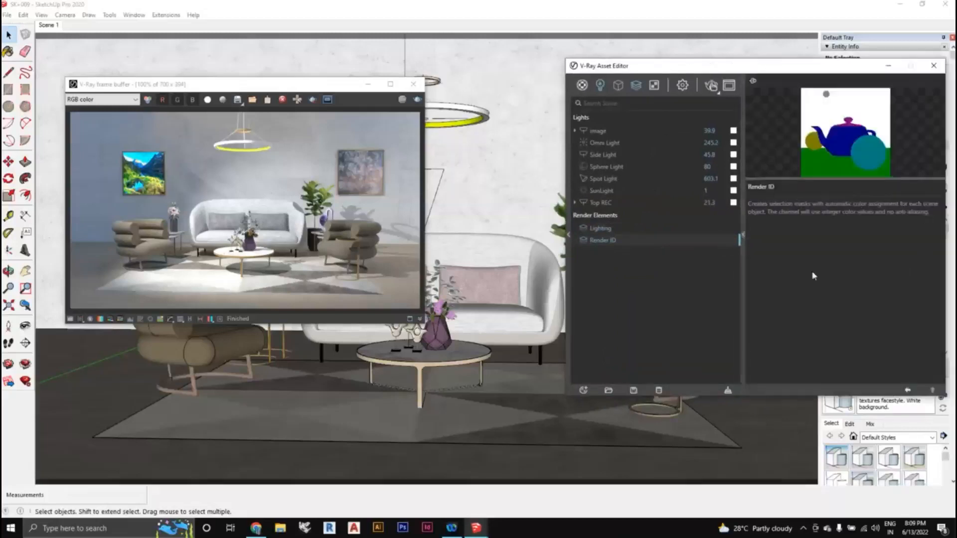
click(635, 229)
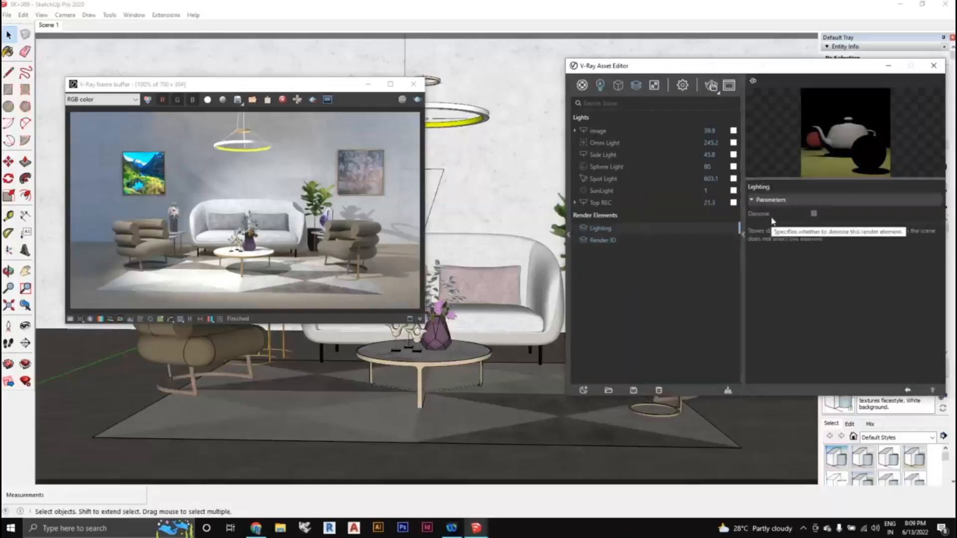
click(814, 214)
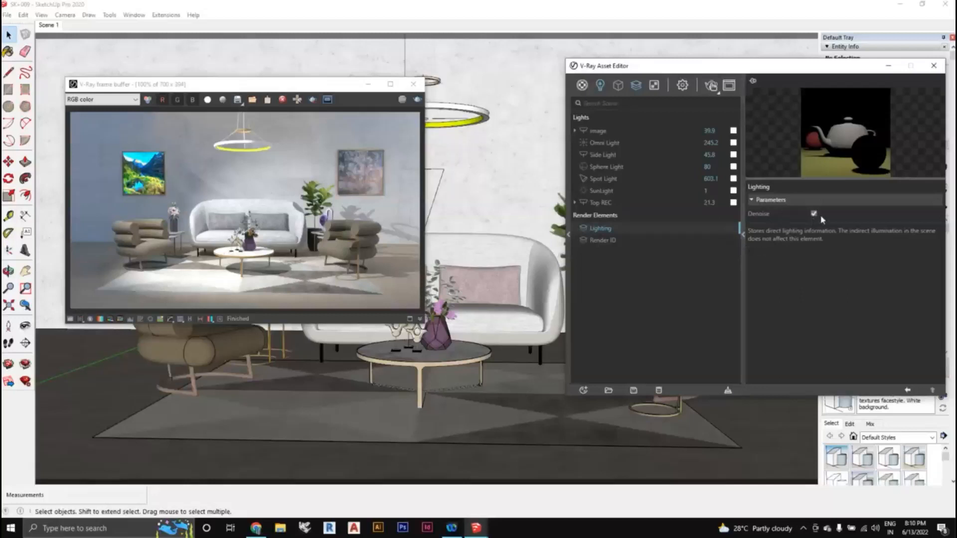
Add a Reflection render element with its Denoise option enabled
right_click(636, 87)
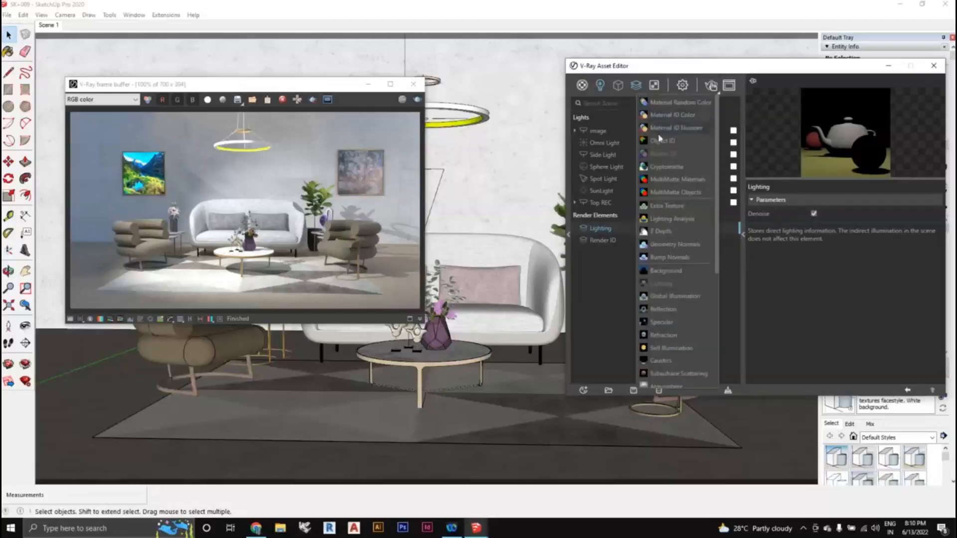
scroll(669, 177, down, 2)
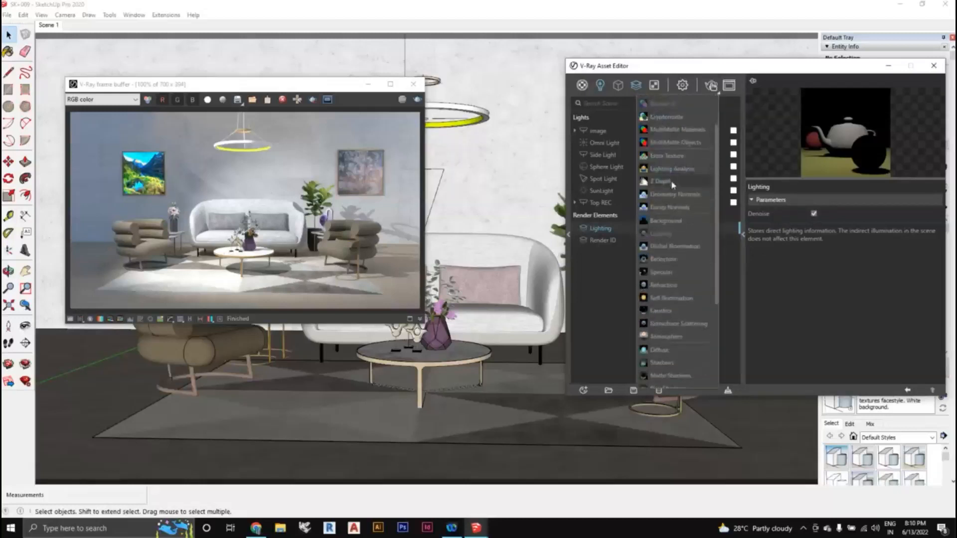
click(674, 260)
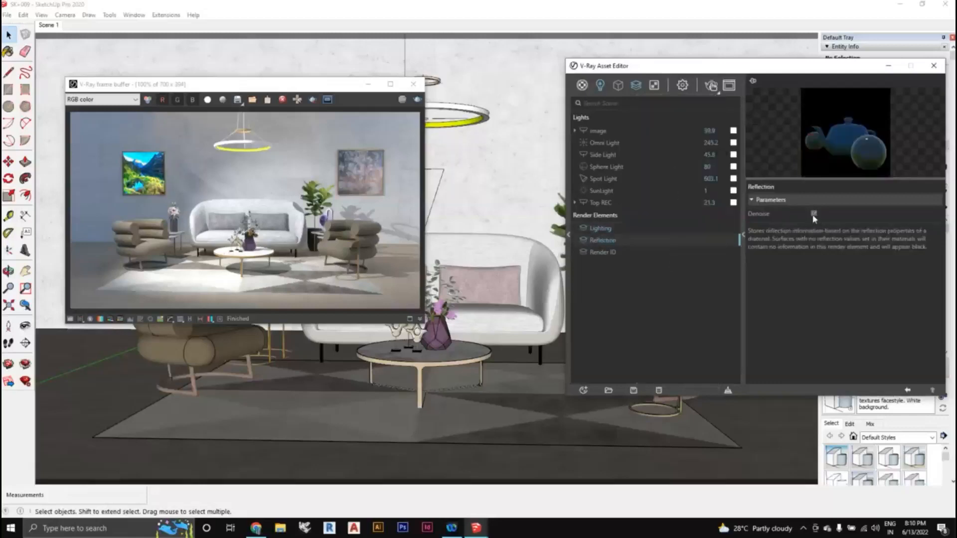
Add a Shadows render element and enable its Denoise option
click(636, 89)
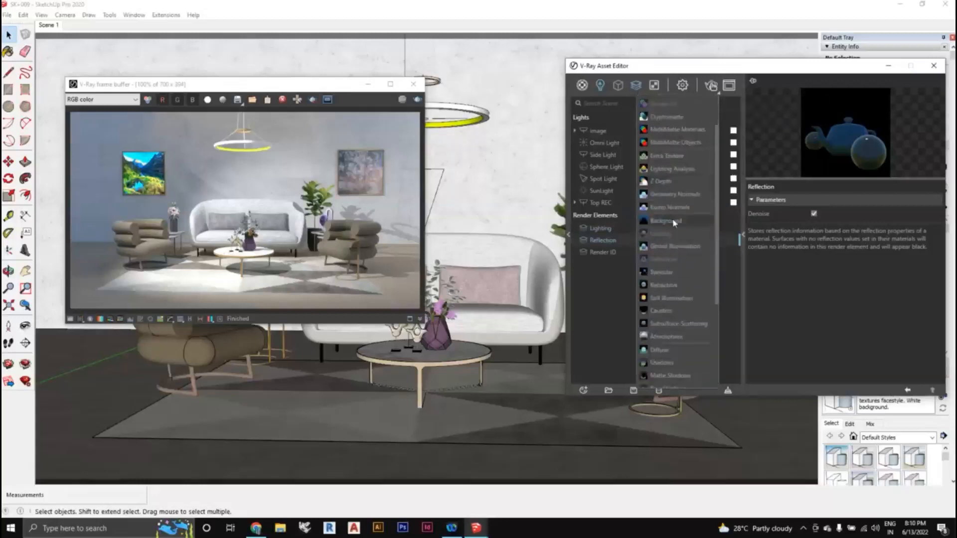
scroll(672, 235, down, 4)
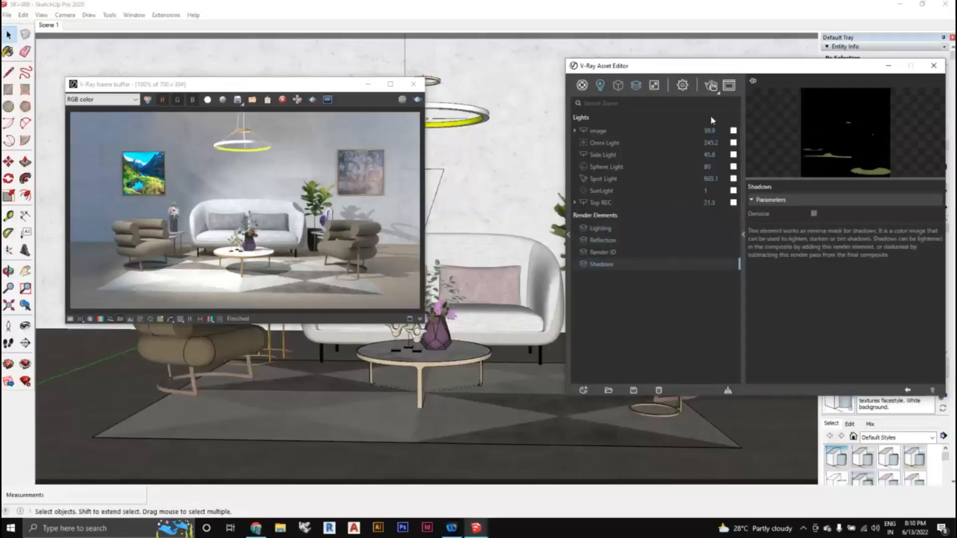
click(813, 213)
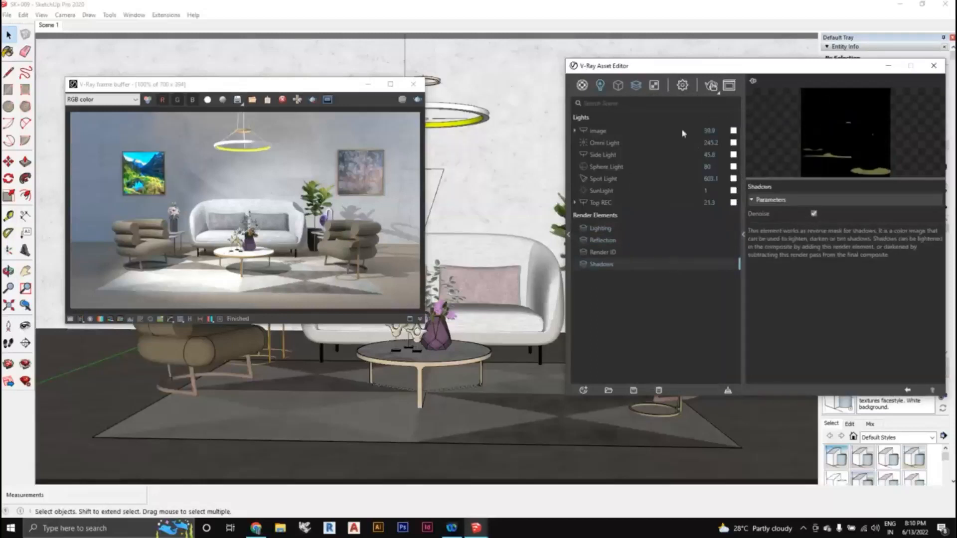
Look through the available render elements and add an Extra Texture element
click(637, 87)
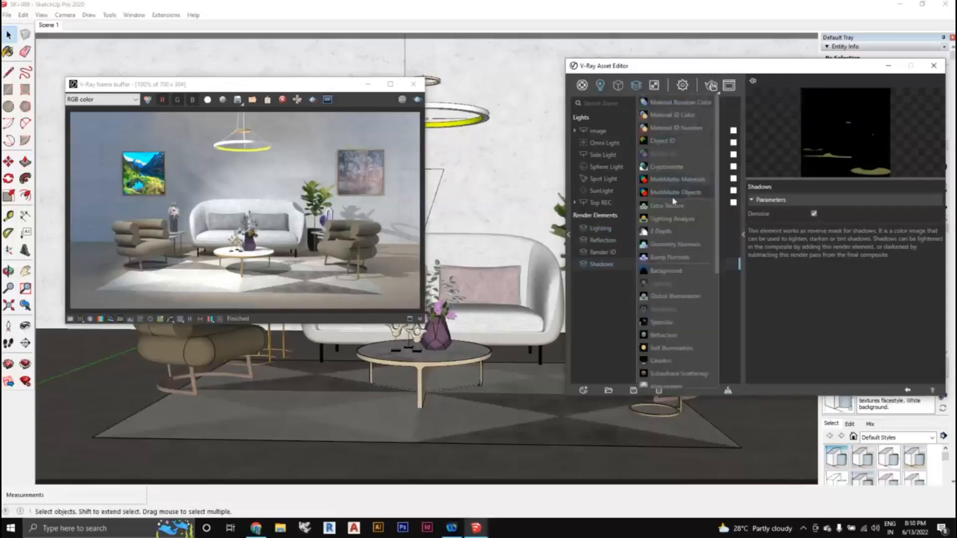
scroll(684, 248, down, 5)
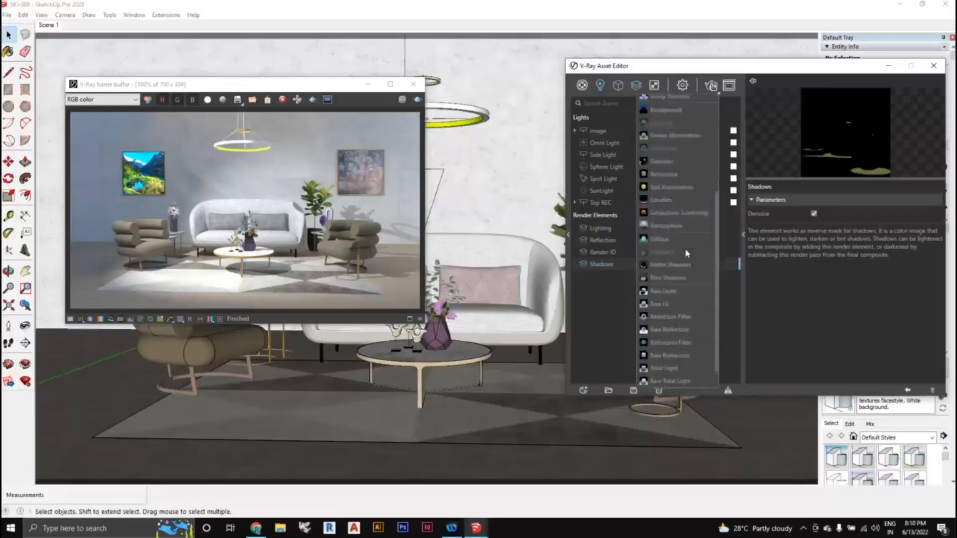
scroll(682, 239, up, 5)
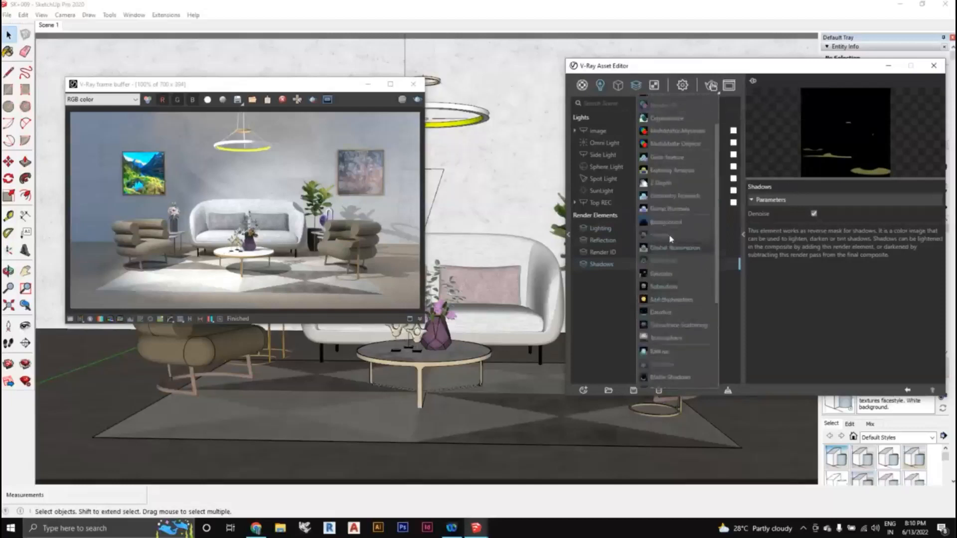
click(672, 205)
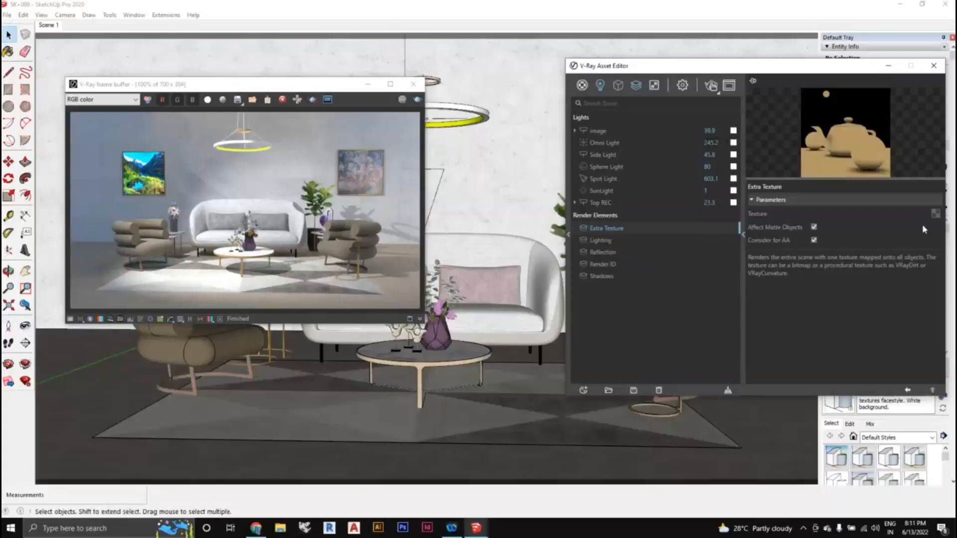
Assign a Dirt map to the texture slot of the Extra Texture render element
drag(773, 66, 712, 62)
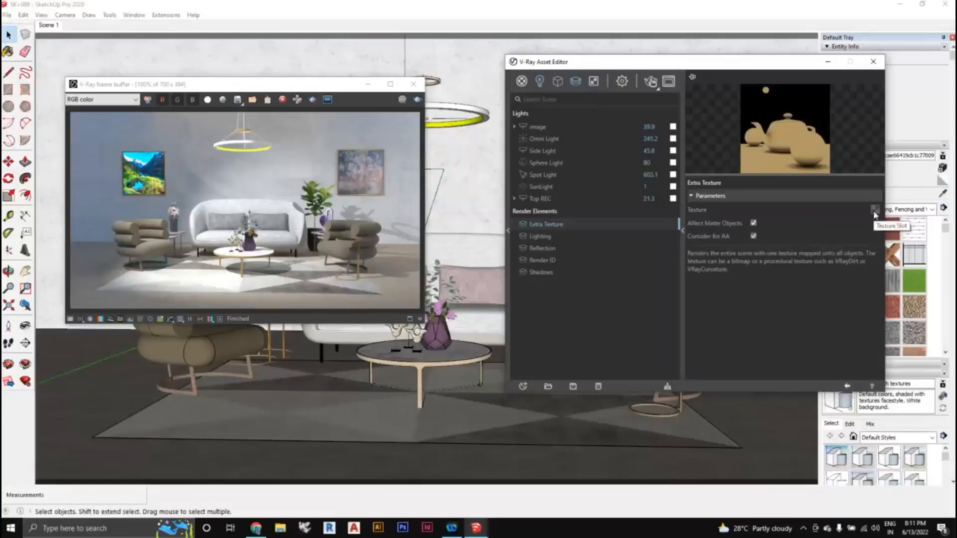
click(874, 210)
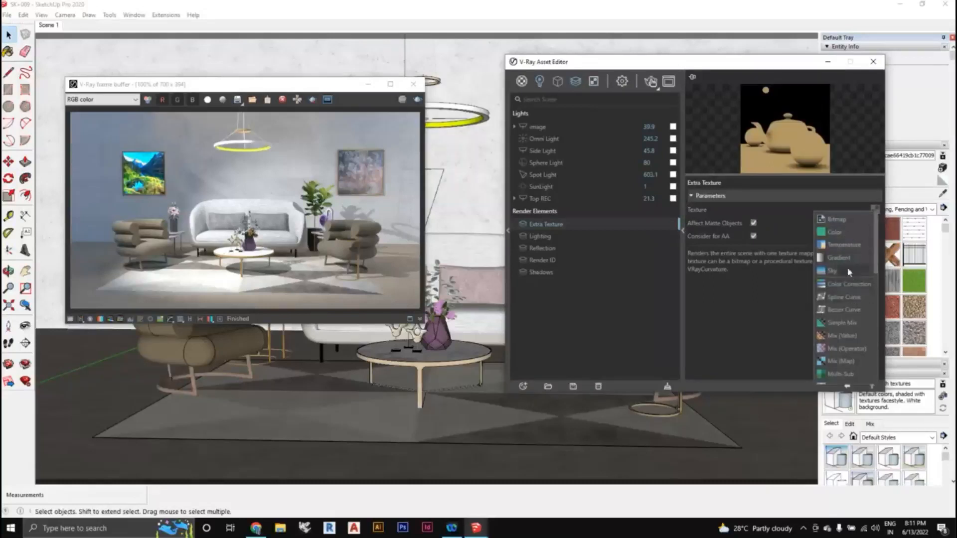
scroll(847, 250, down, 2)
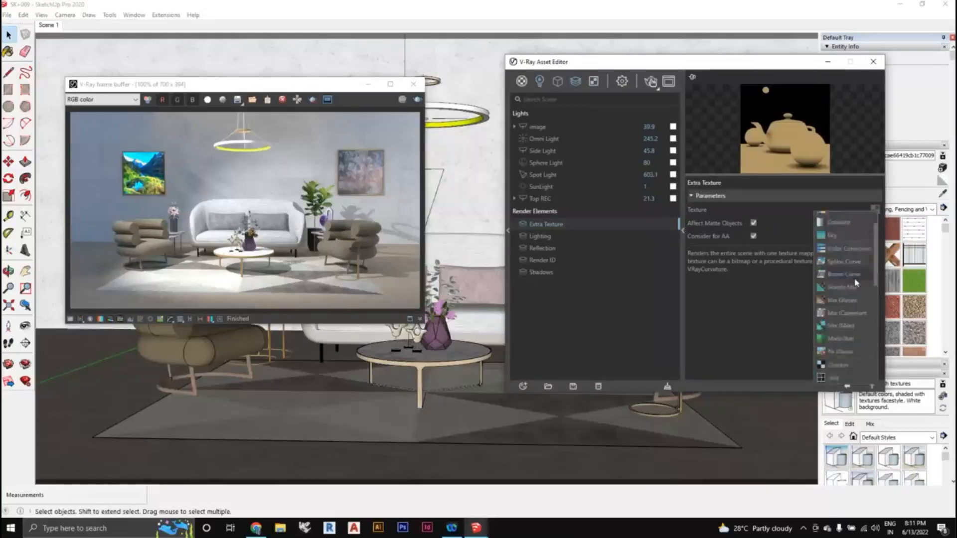
scroll(844, 249, down, 6)
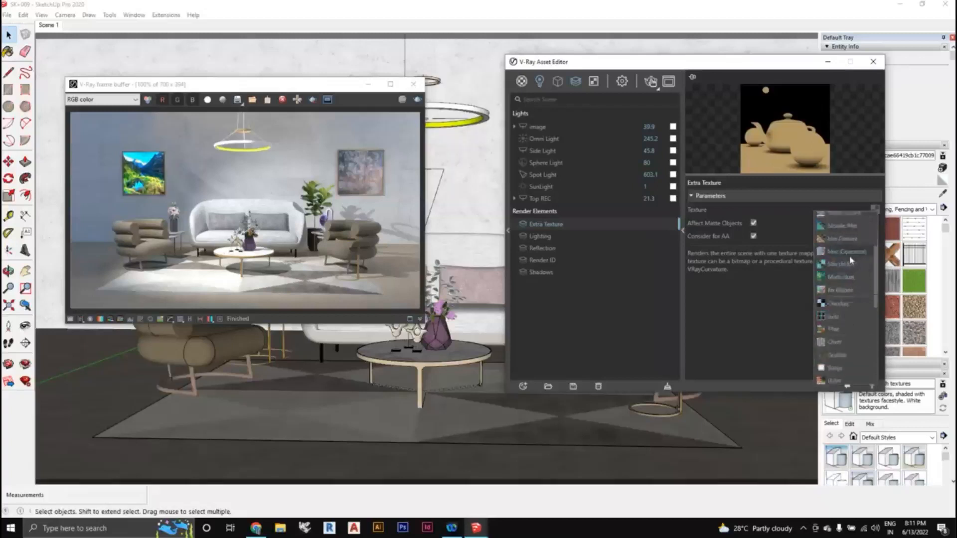
scroll(852, 293, down, 1)
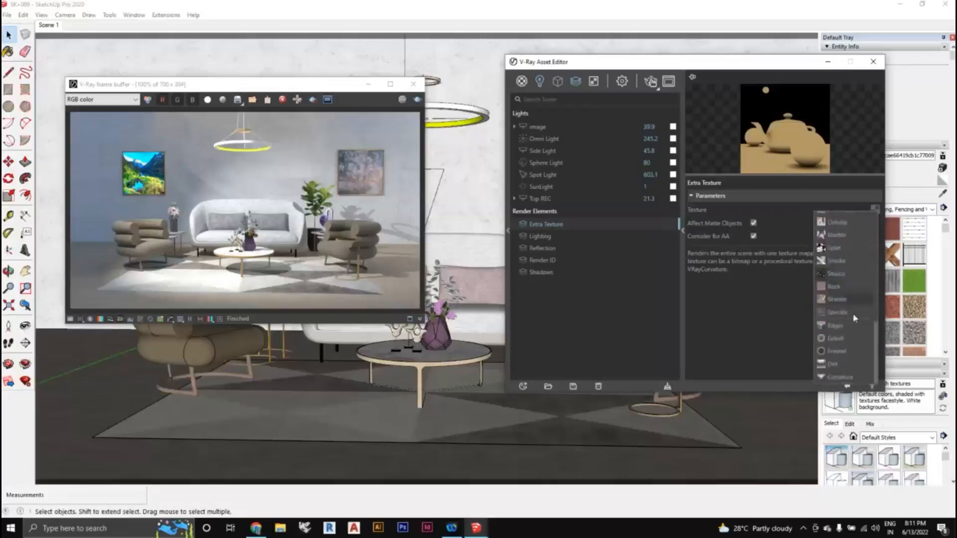
click(833, 365)
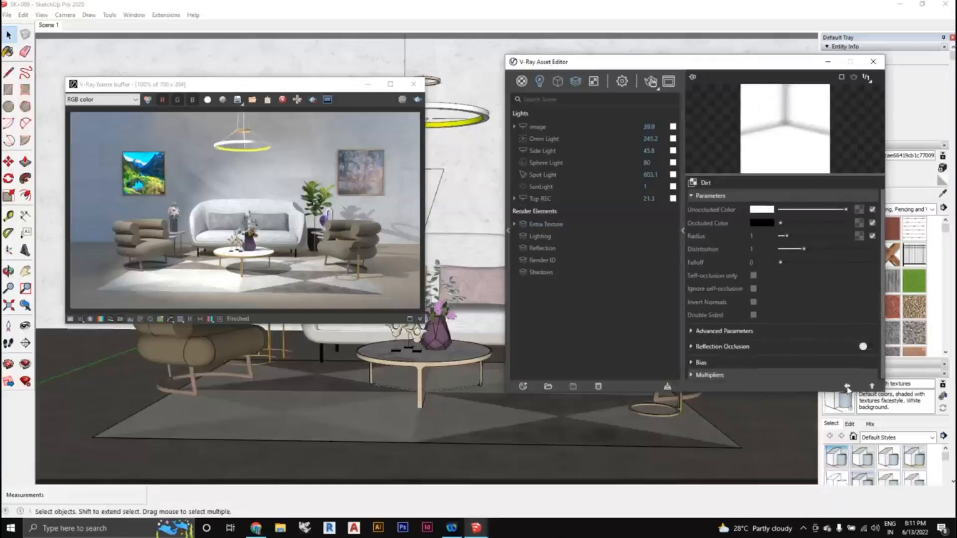
Turn off Interactive rendering and enable Progressive rendering in the render settings
click(847, 387)
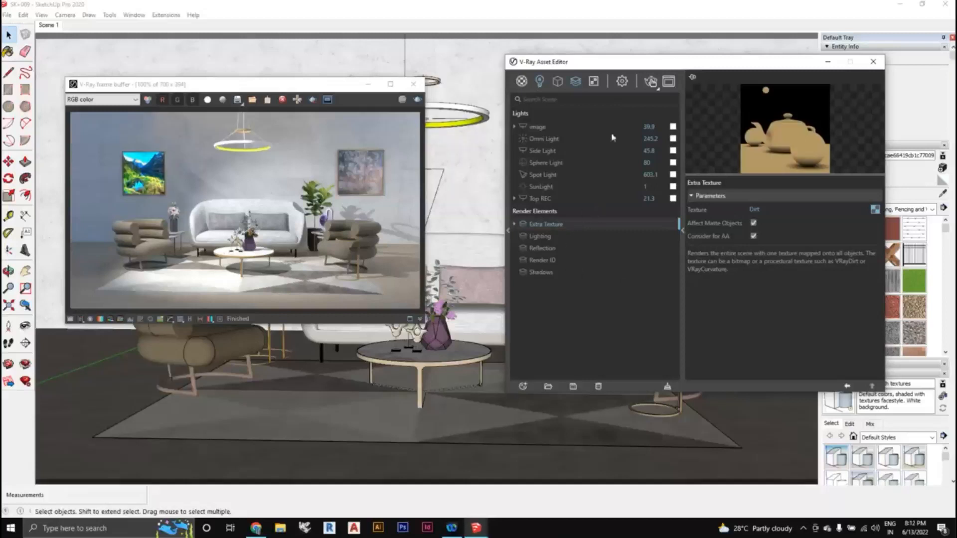
click(621, 82)
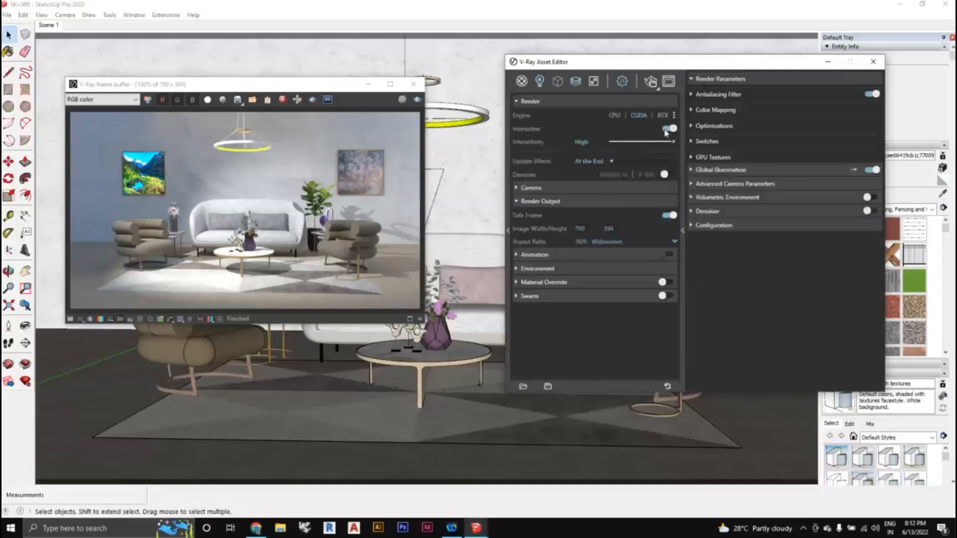
click(668, 131)
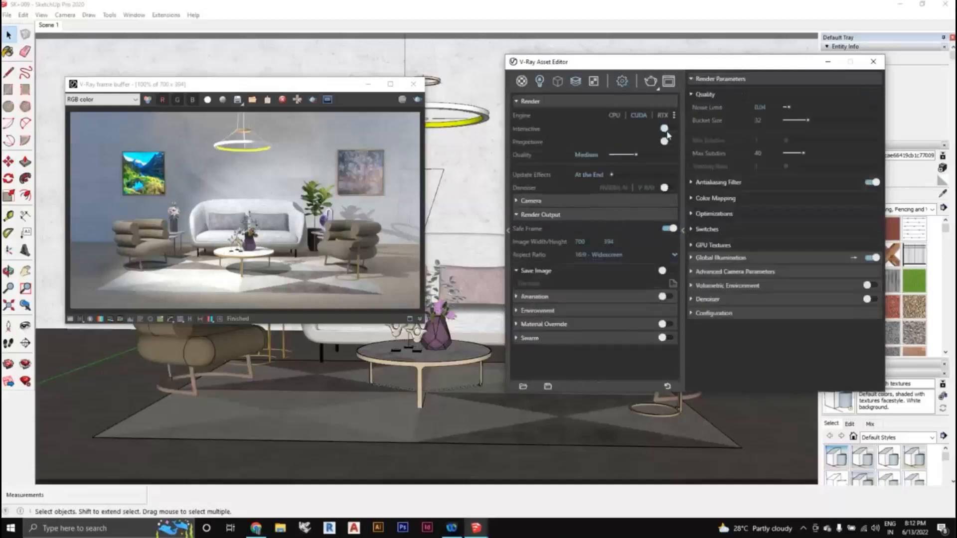
click(668, 142)
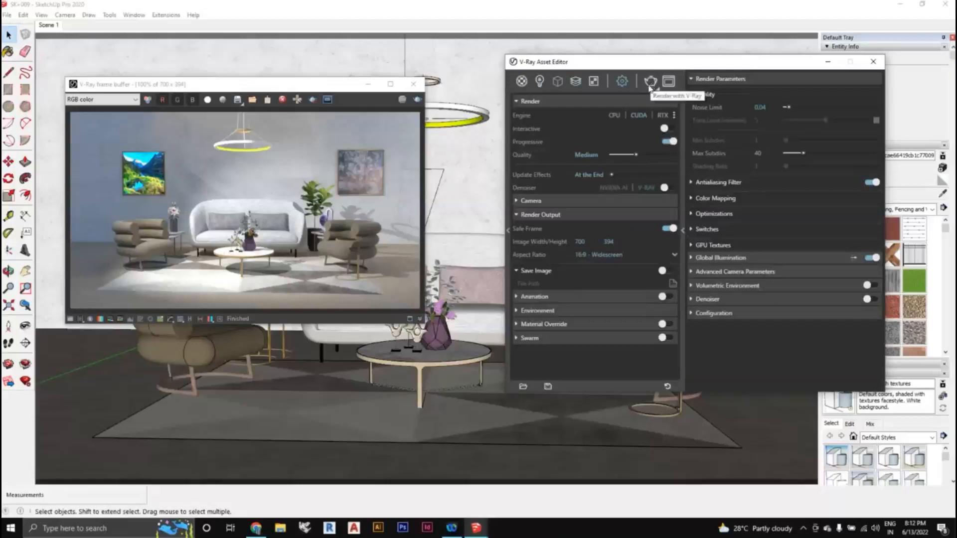
Set the output image width to 1000 and start rendering the scene with V-Ray
drag(588, 241, 559, 244)
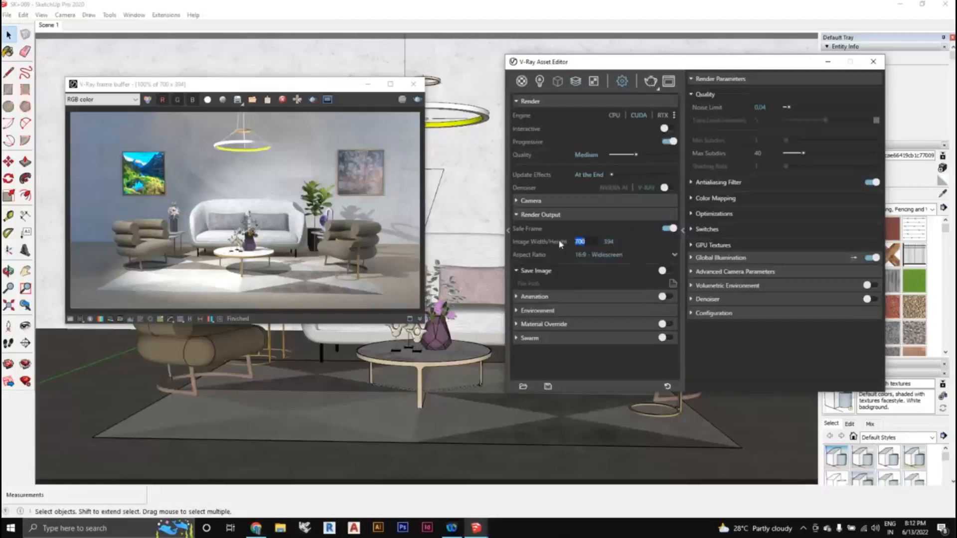
text(1000)
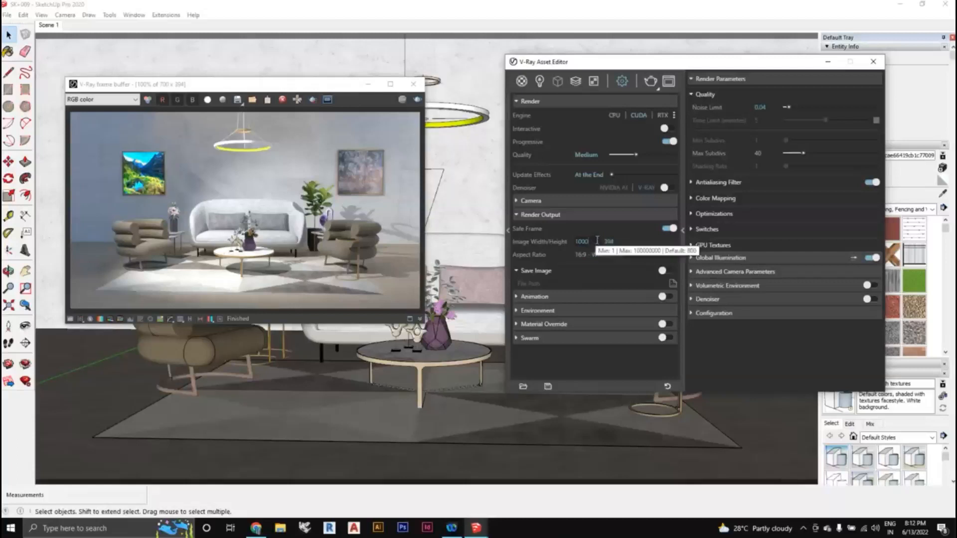
scroll(274, 237, up, 2)
scroll(259, 234, down, 2)
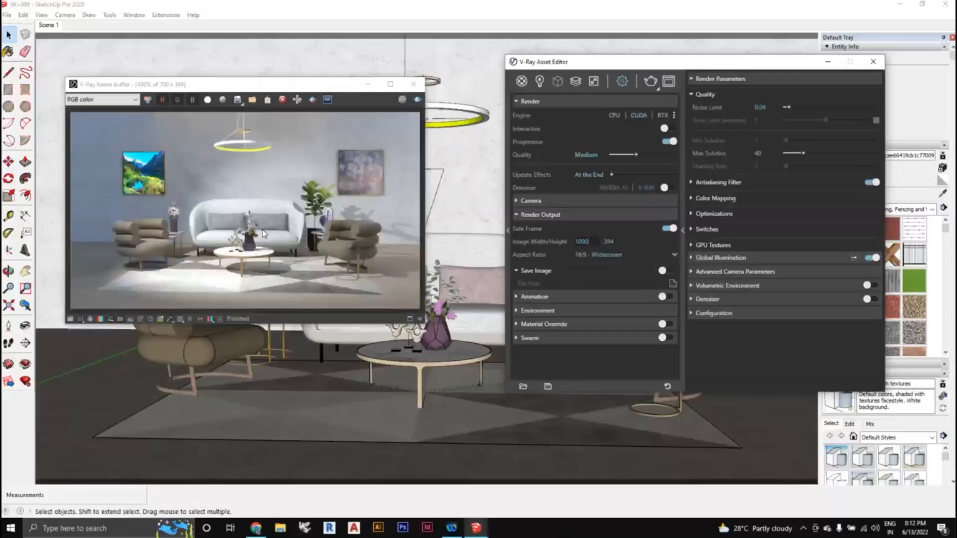
scroll(227, 233, up, 2)
scroll(276, 201, down, 3)
mouse_move(640, 154)
mouse_down()
mouse_move(665, 158)
mouse_move(632, 158)
mouse_move(673, 159)
mouse_move(642, 160)
mouse_up()
click(652, 85)
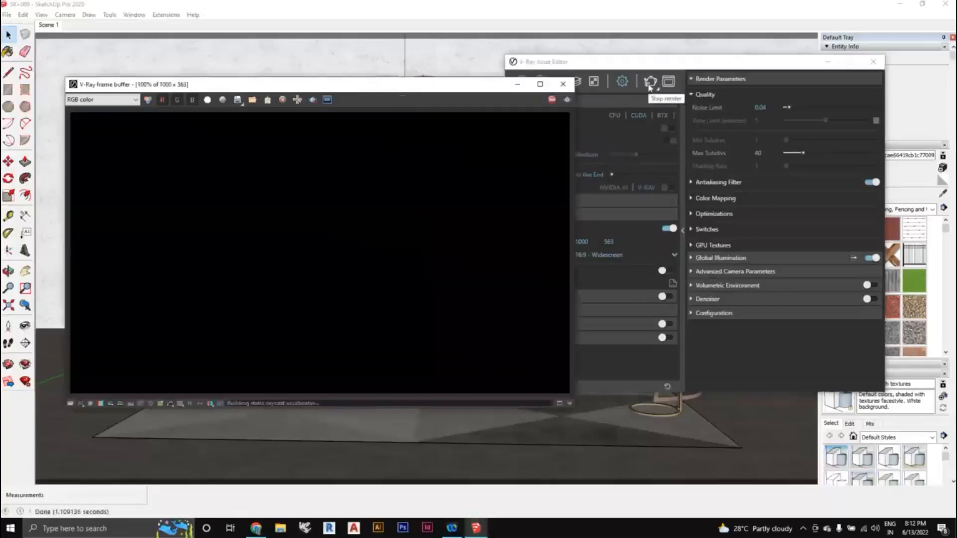
Check the render progress, minimize the progress window and reposition the frame buffer to inspect the finished render
drag(432, 86, 386, 69)
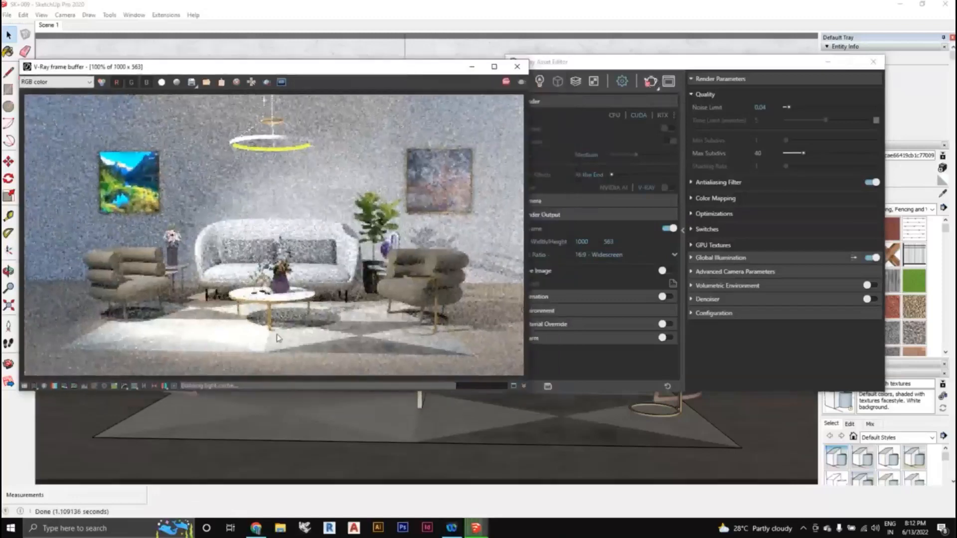
click(512, 387)
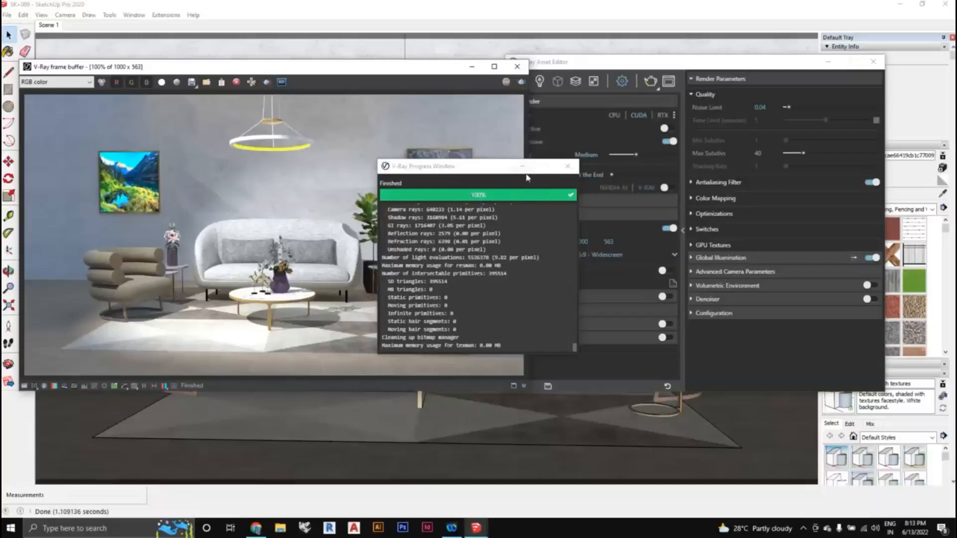
click(522, 173)
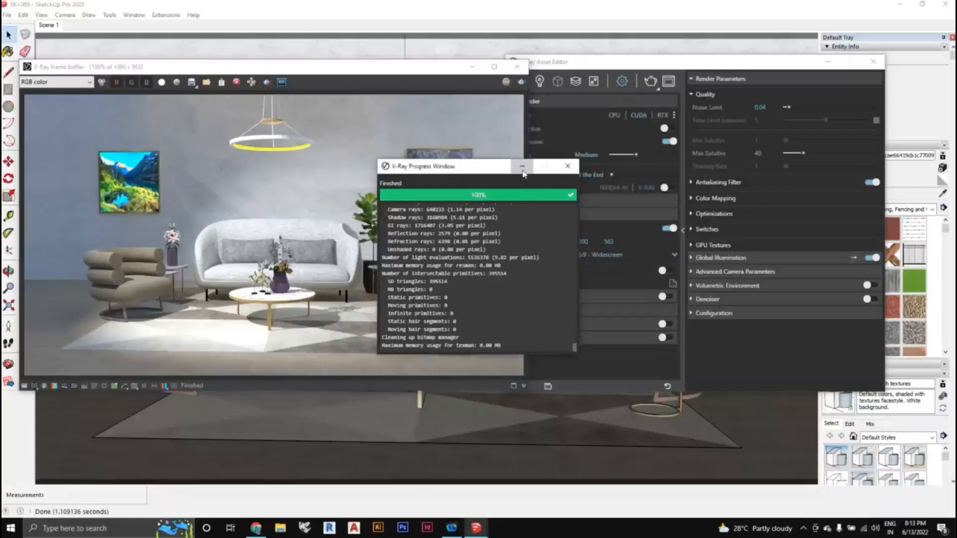
click(523, 173)
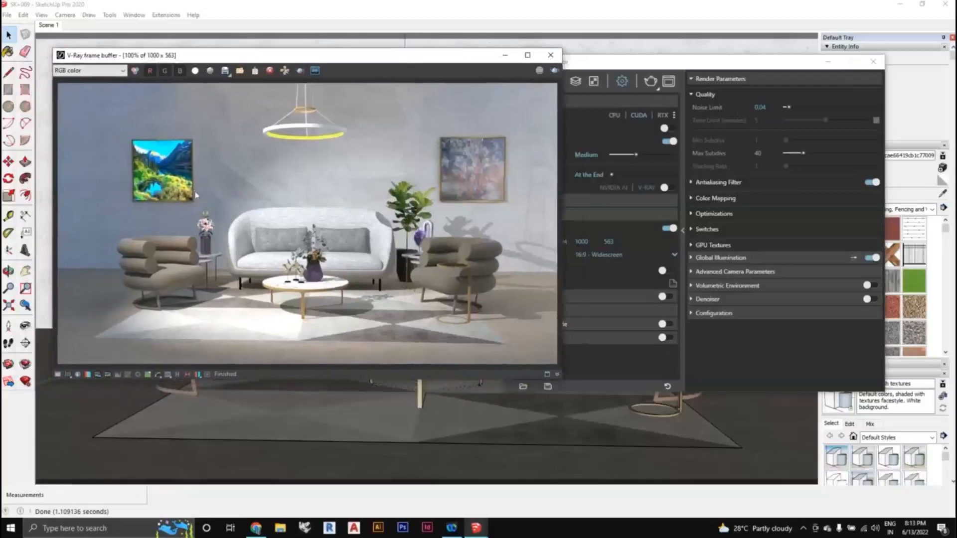
scroll(199, 197, down, 3)
double_click(200, 196)
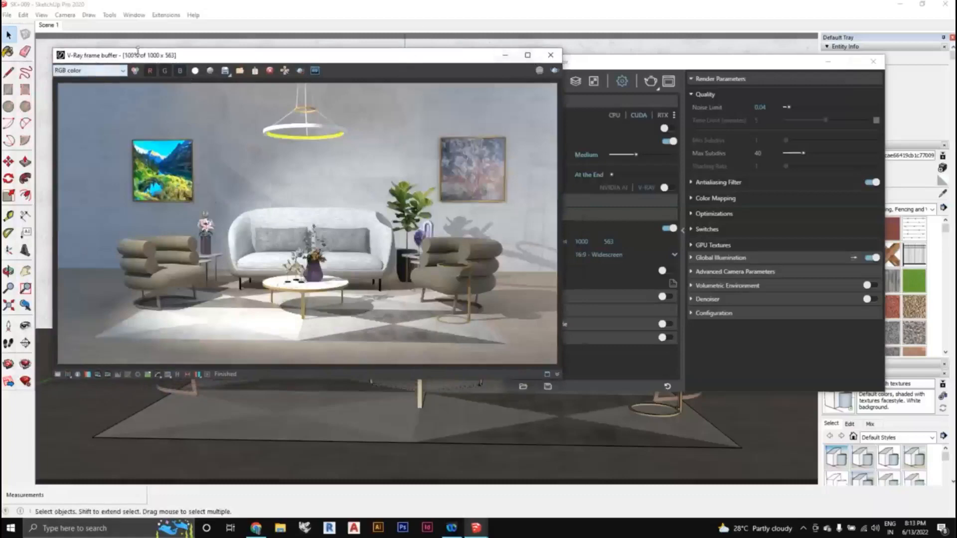
drag(142, 54, 163, 52)
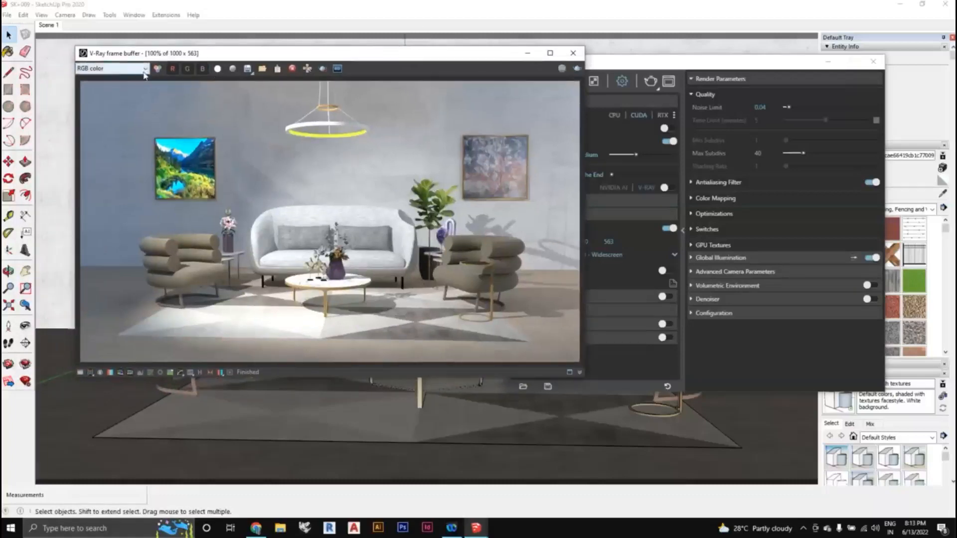
Examine which render channels the frame buffer offers, leaving RGB color displayed
click(142, 71)
click(146, 72)
click(146, 72)
click(146, 72)
click(146, 72)
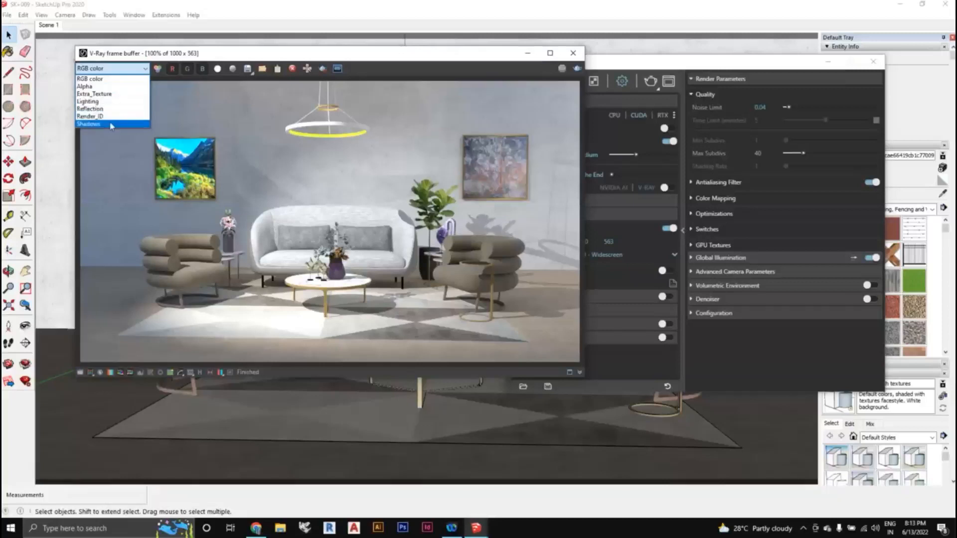
click(114, 79)
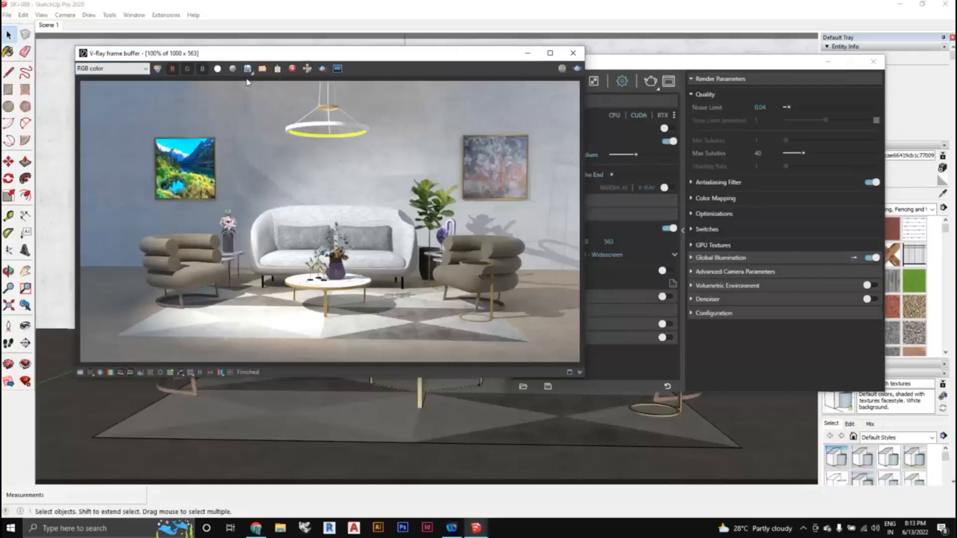
click(131, 73)
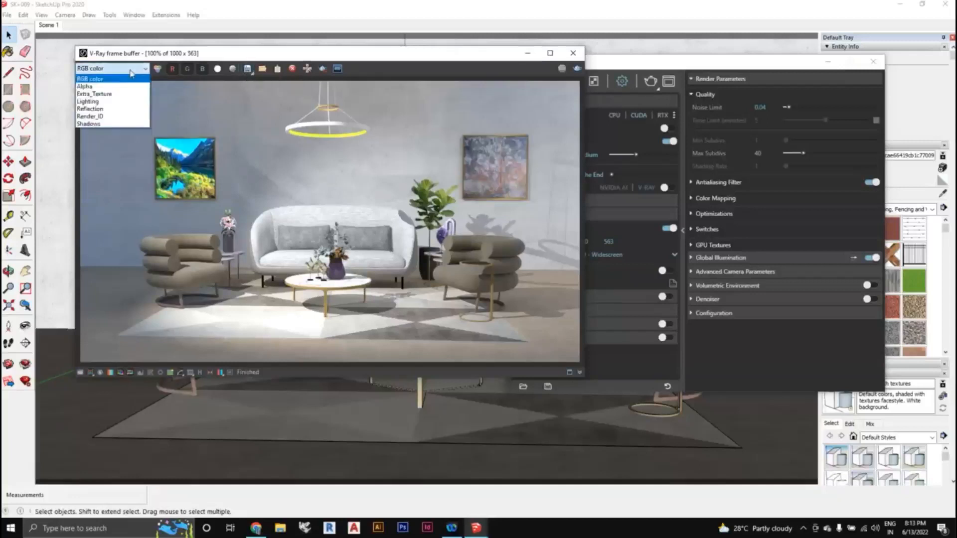
click(118, 79)
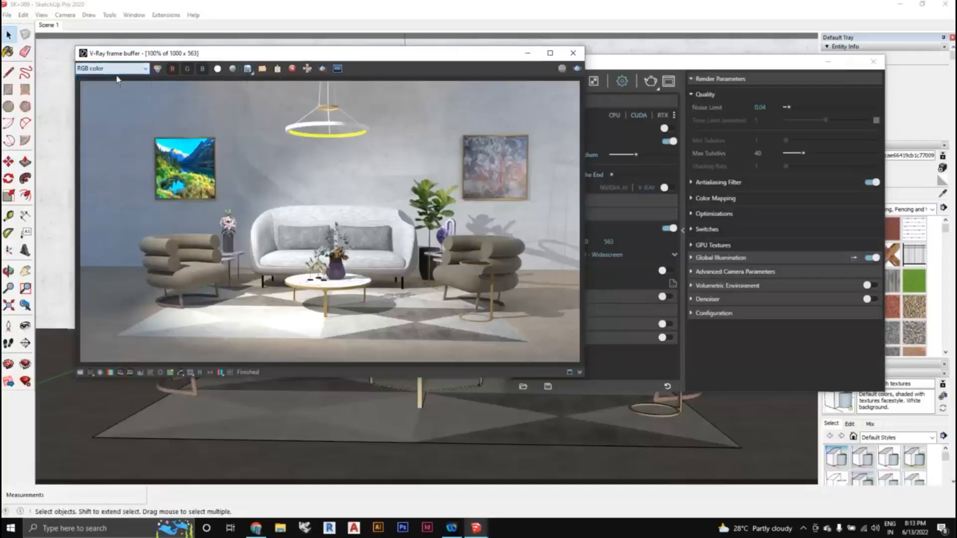
Start saving the RGB color image and create and open a new Desktop folder named IMAGE for it
click(247, 69)
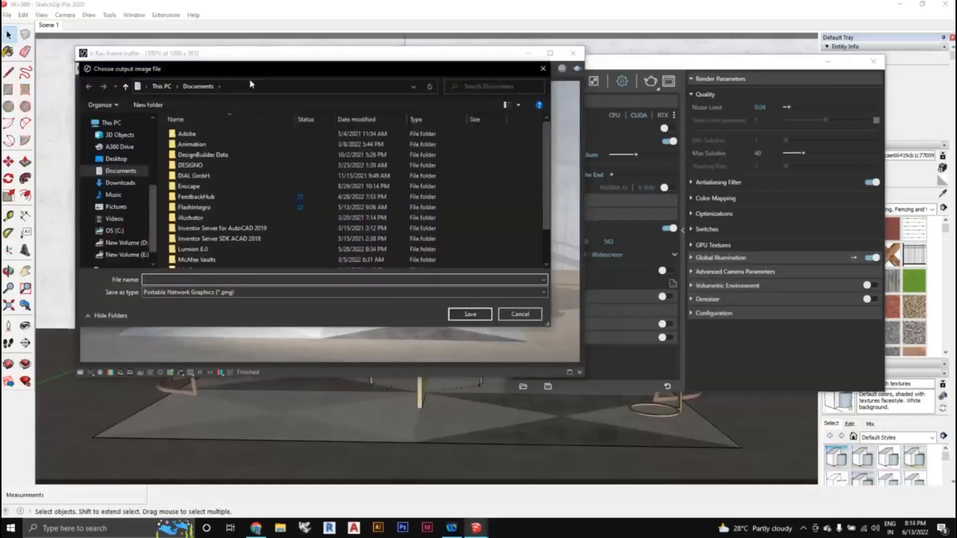
click(247, 84)
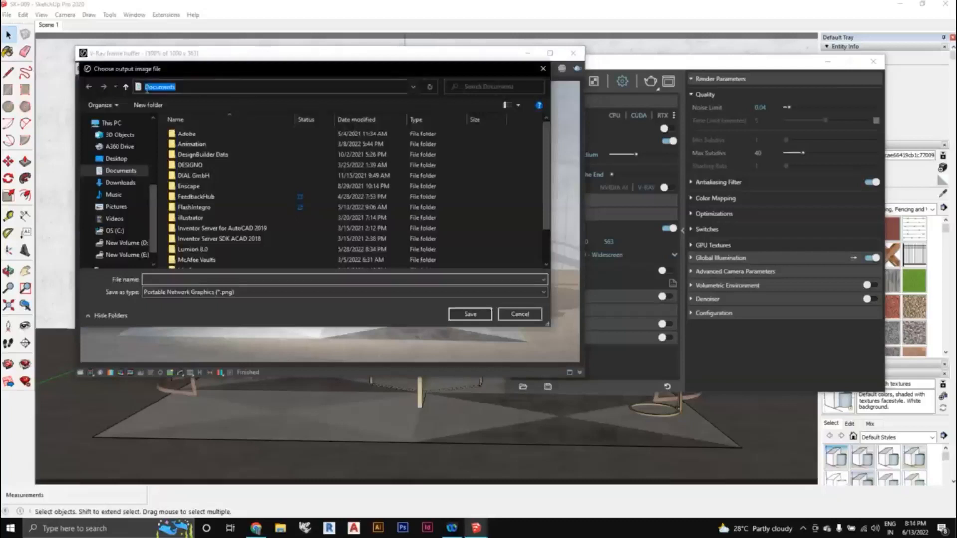
click(116, 159)
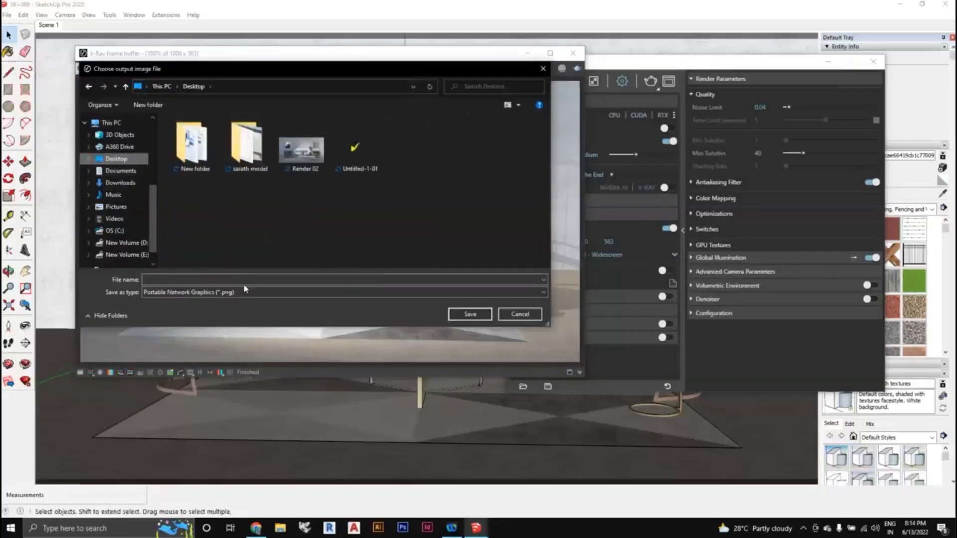
click(147, 106)
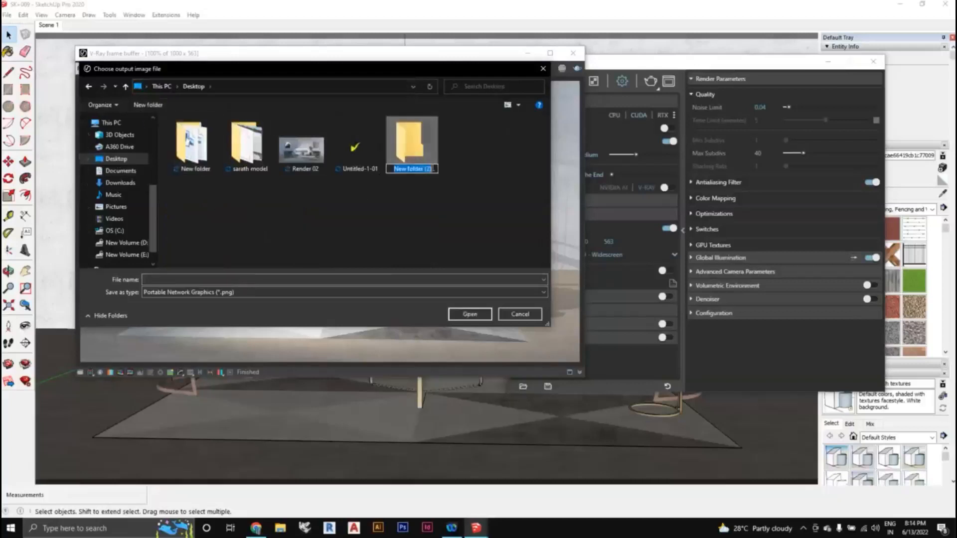
text(IMAGE)
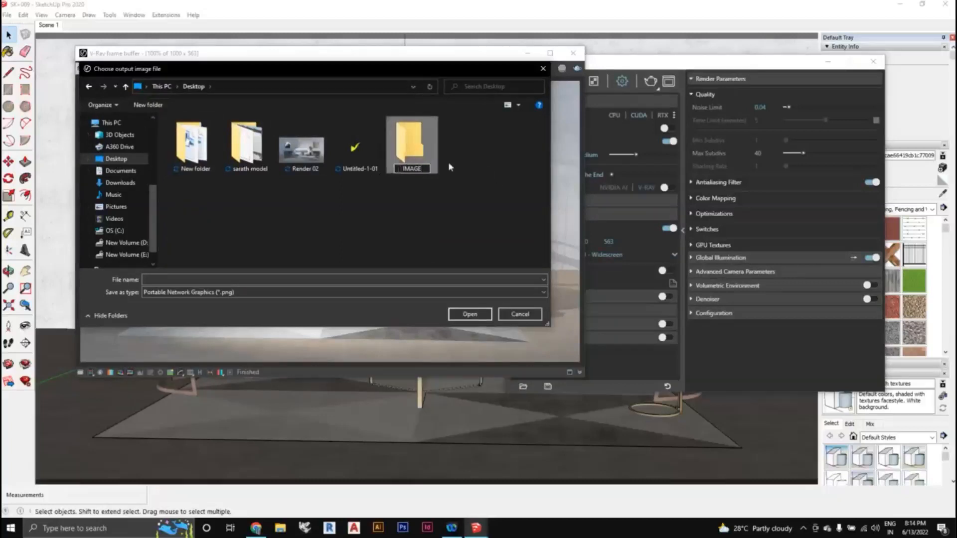
click(449, 164)
double_click(408, 161)
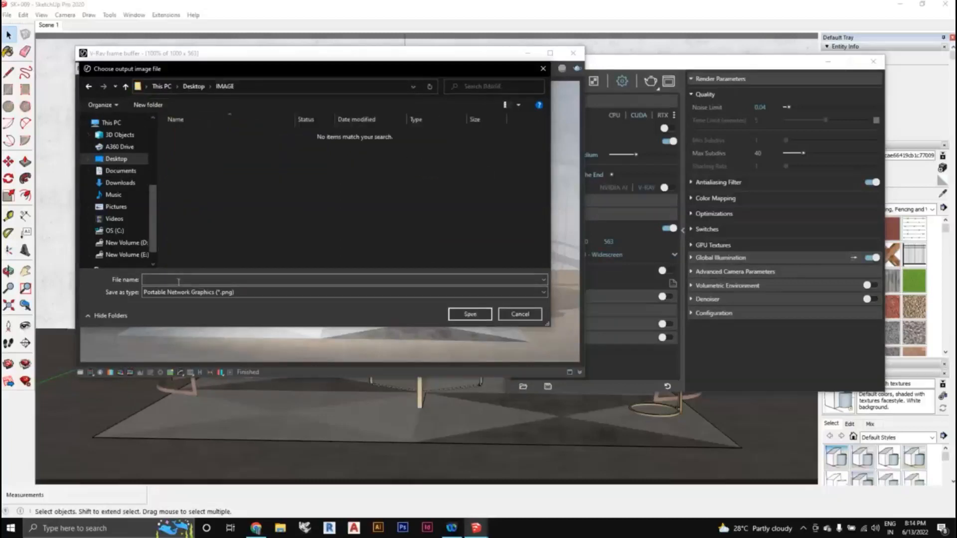
Save the RGB color render as a PNG named RGB in the IMAGE folder
click(178, 281)
text(R)
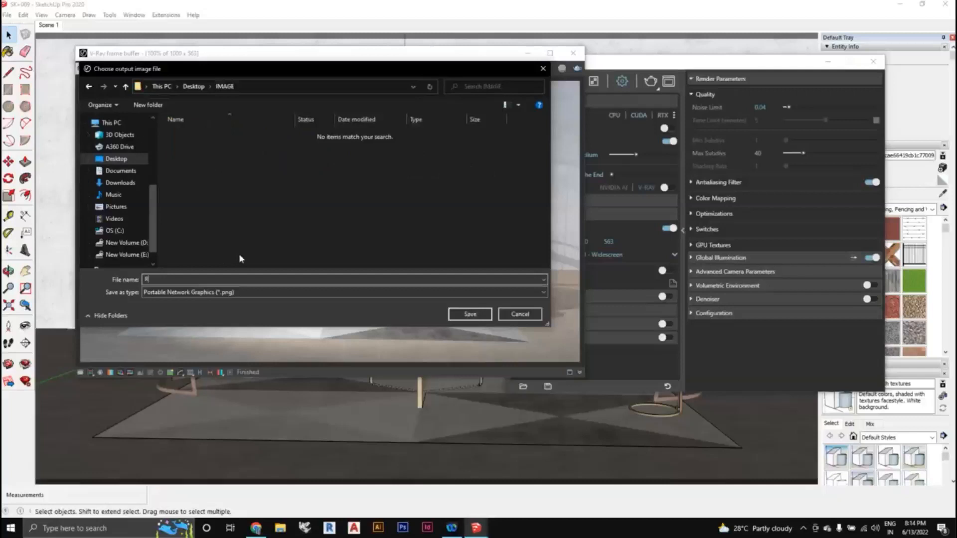
text(GB)
click(470, 314)
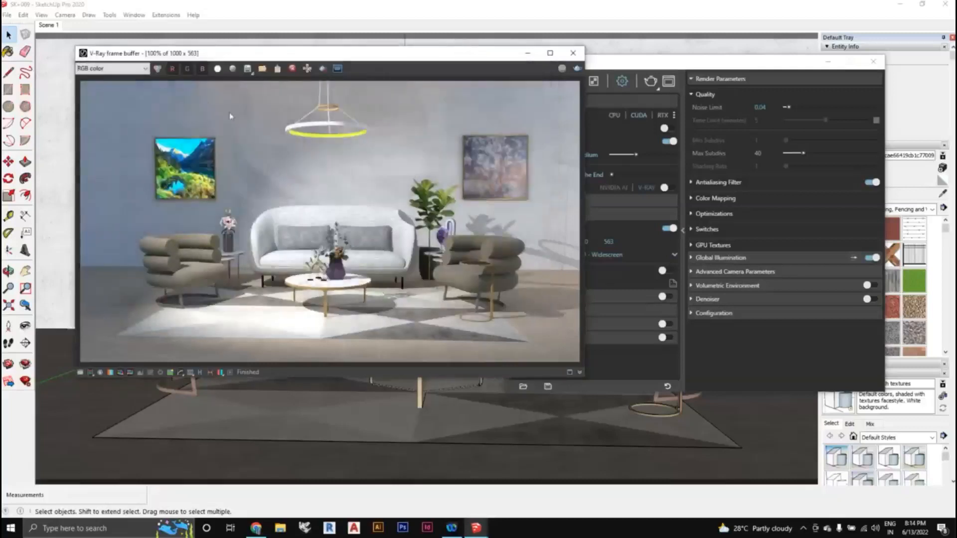
Display the Extra_Texture channel and save it as a PNG named EXTRA CHANNEL in the IMAGE folder
click(145, 69)
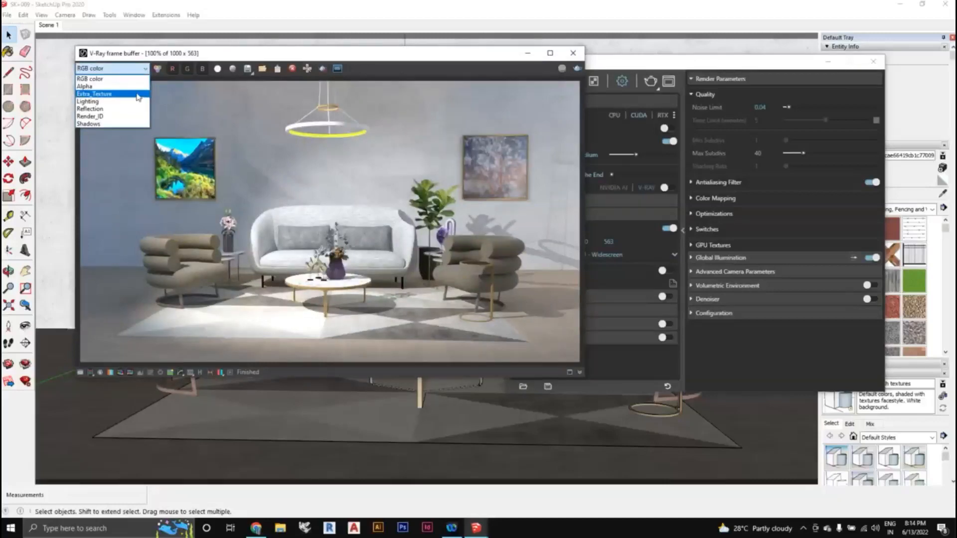
click(139, 94)
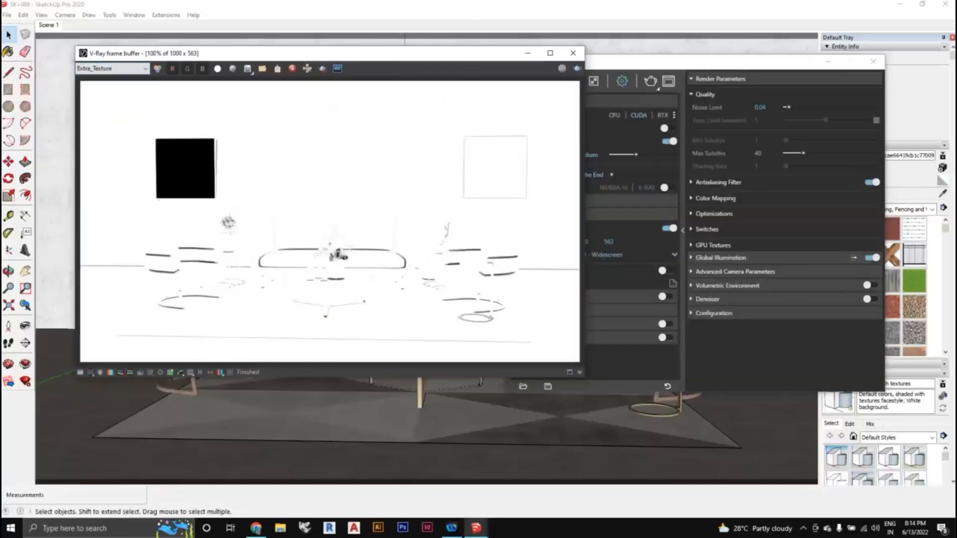
click(533, 23)
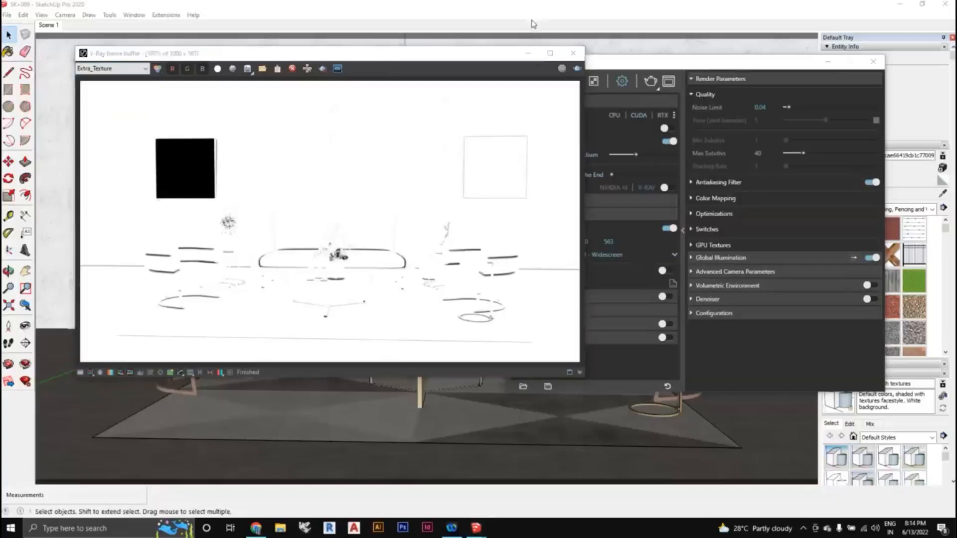
click(248, 70)
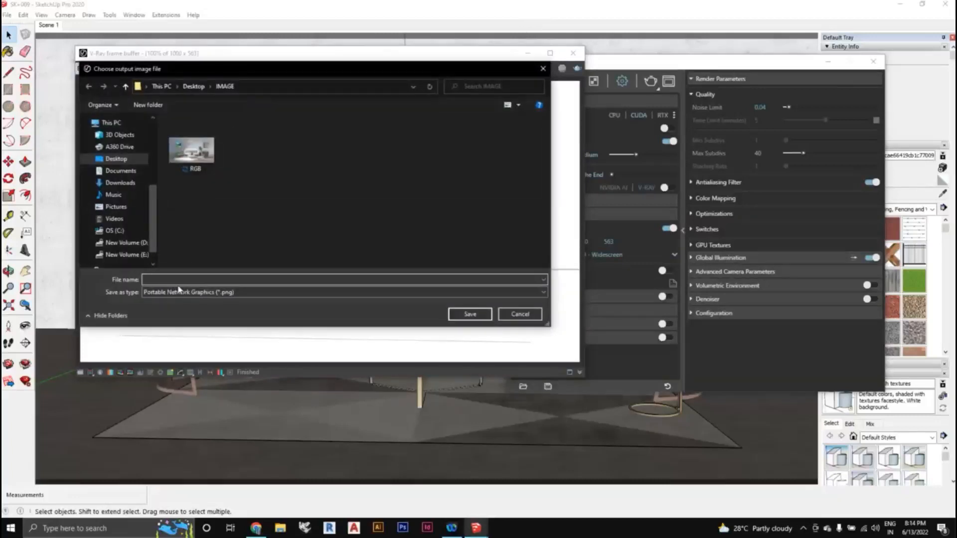
text(EXTRA CHANNEL)
click(468, 314)
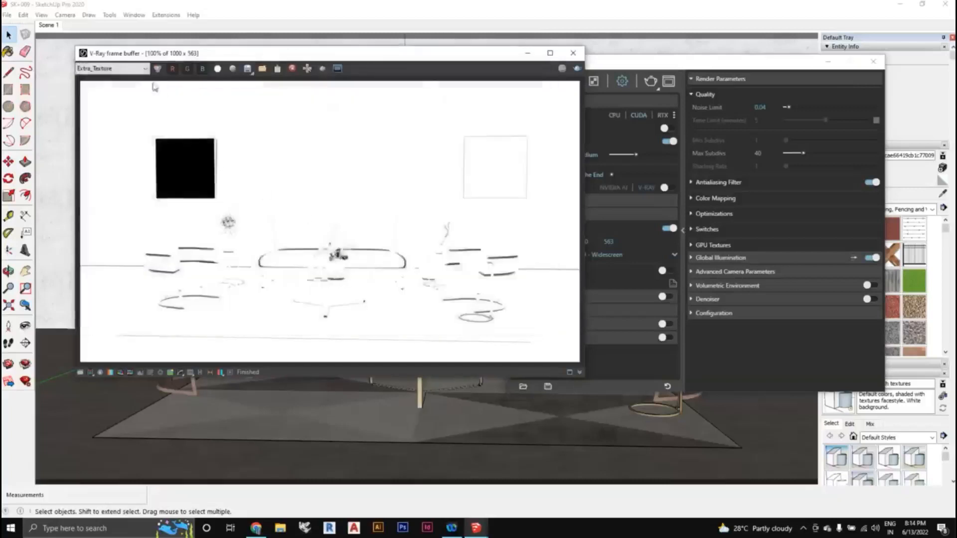
Display the Lighting channel and save it as a PNG named LIGHTING in the IMAGE folder
click(142, 68)
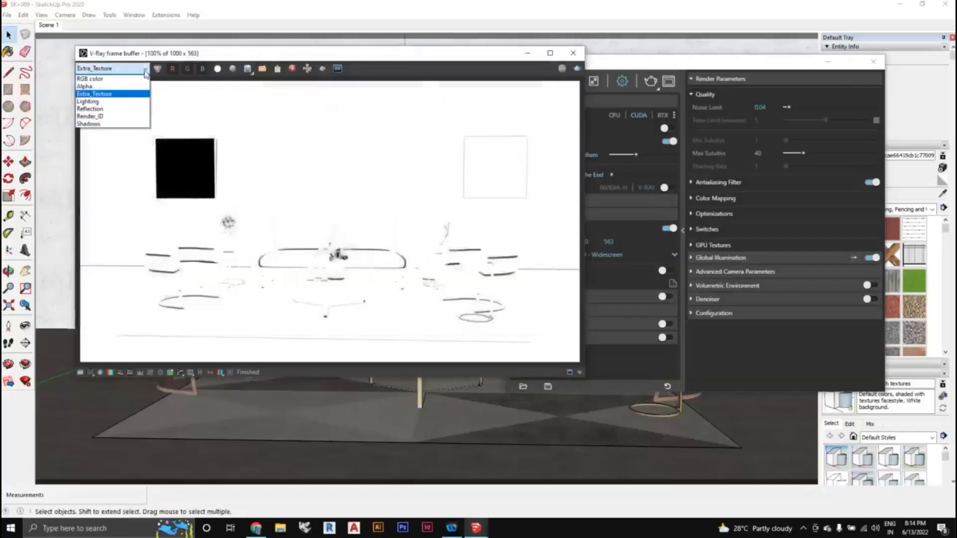
click(118, 101)
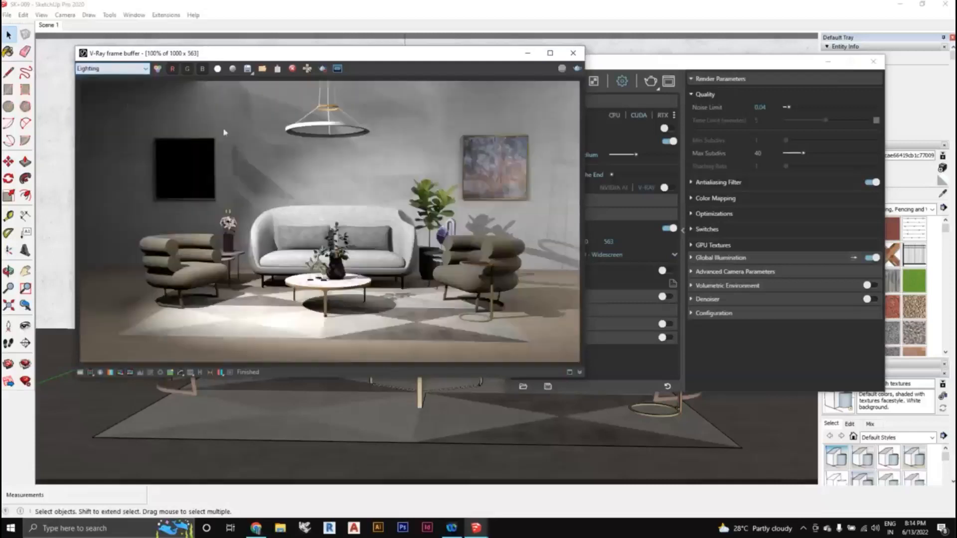
click(248, 69)
text(LIGHTING)
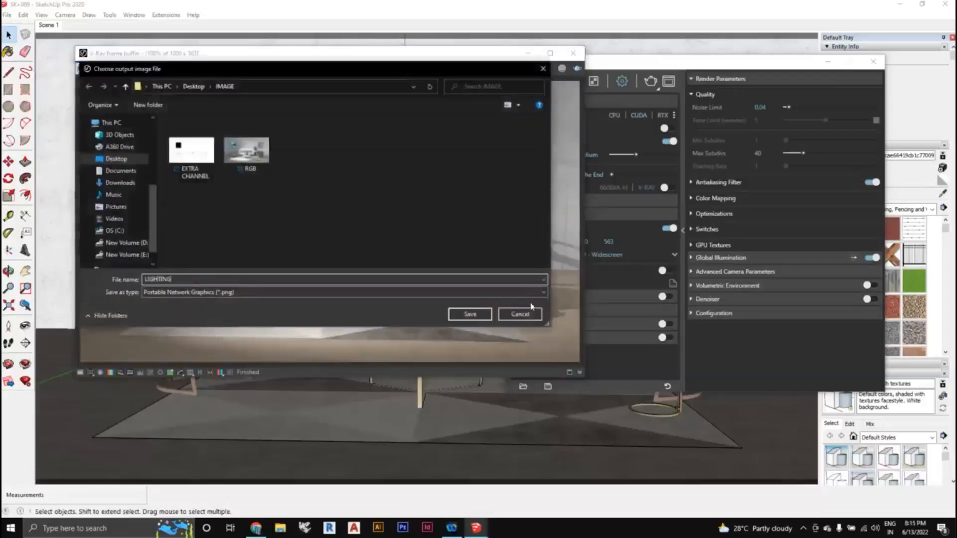
click(470, 314)
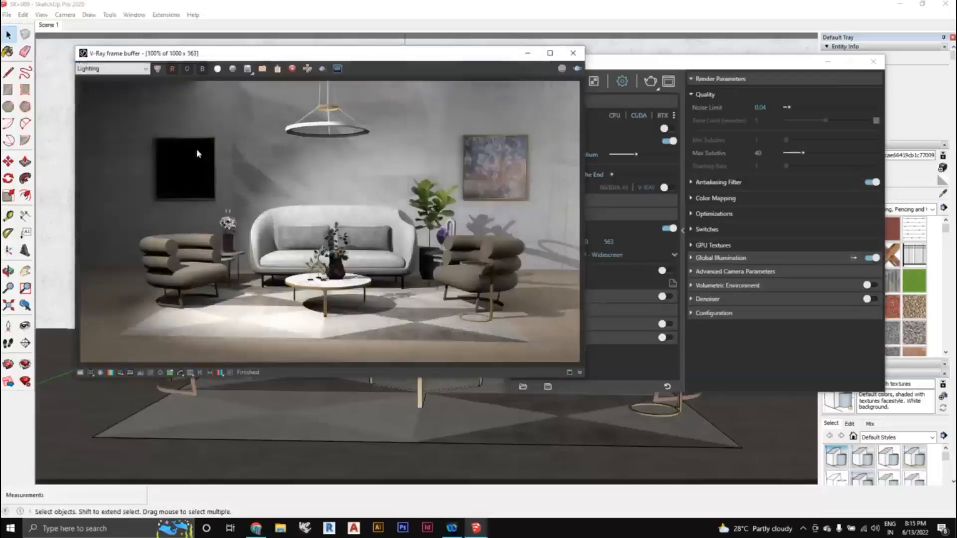
Display the Reflection channel and save it as a PNG named REFLECTION in the IMAGE folder
click(115, 68)
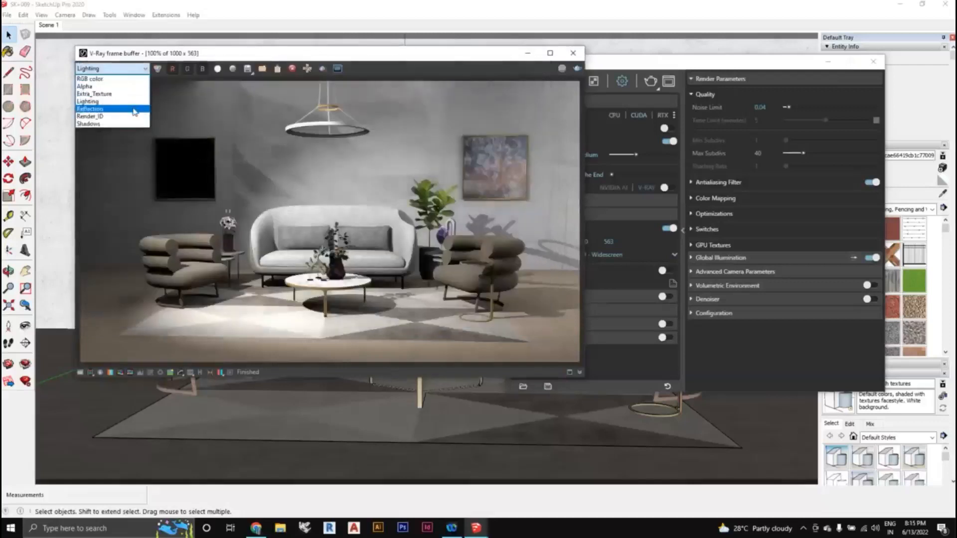
click(132, 109)
click(898, 74)
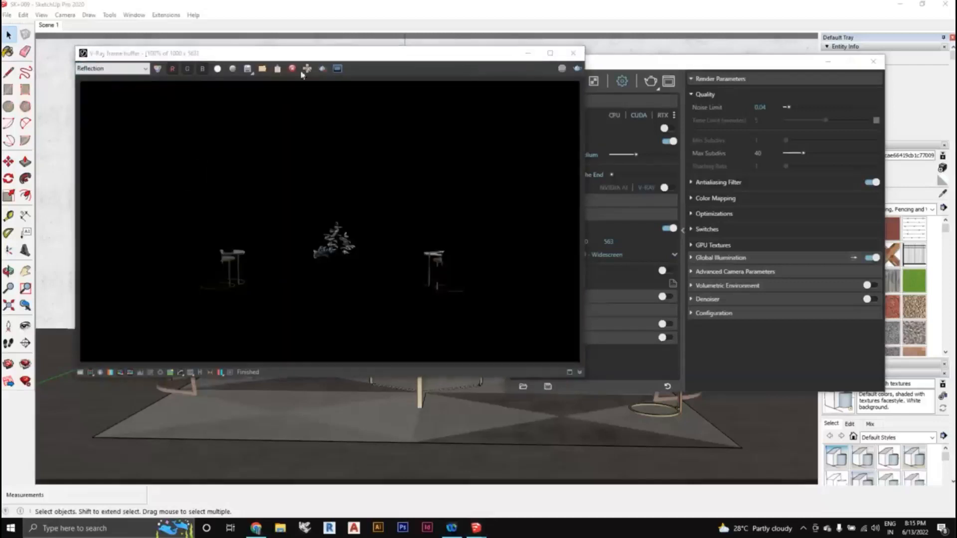
click(247, 71)
text(REF)
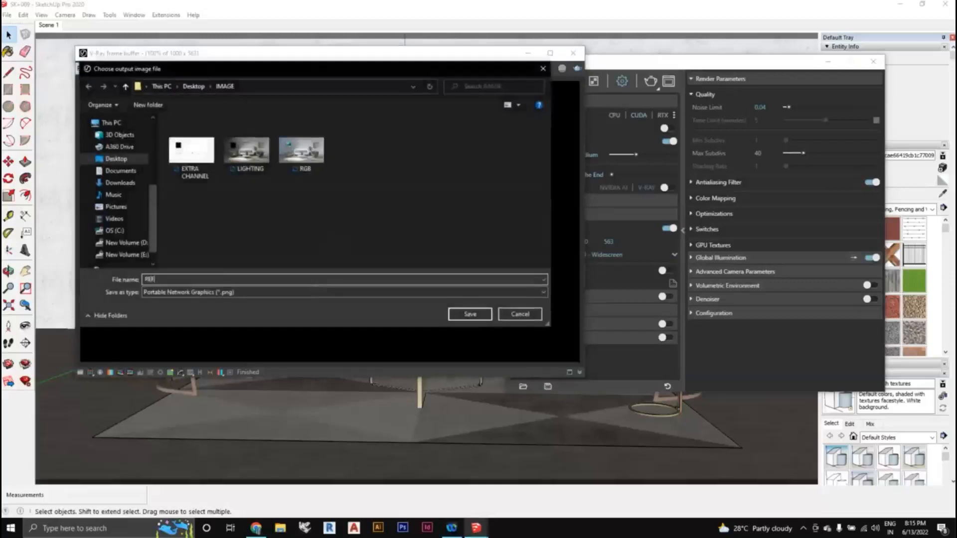
text(LECTION)
click(481, 315)
Display the Render_ID channel and save it as a PNG named RENDER ID in the IMAGE folder
click(124, 69)
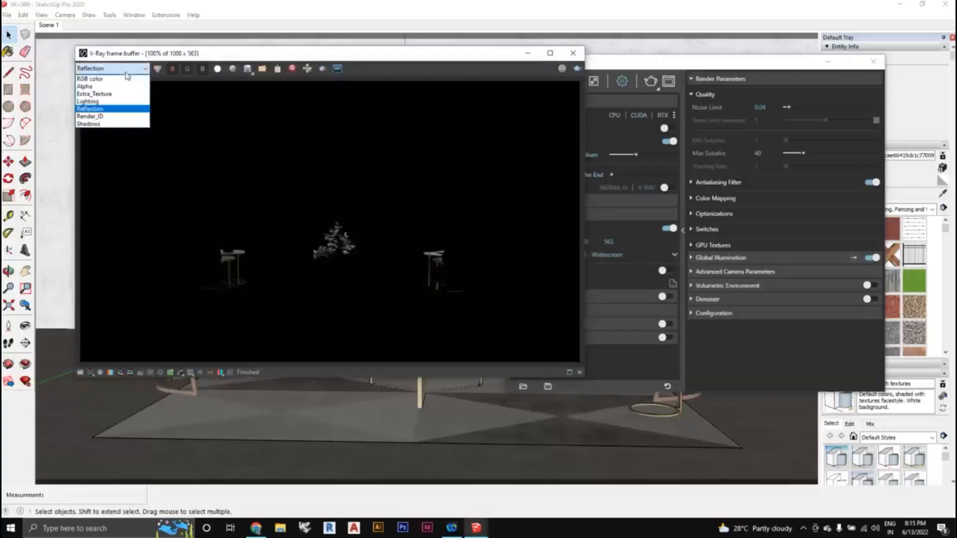
click(122, 118)
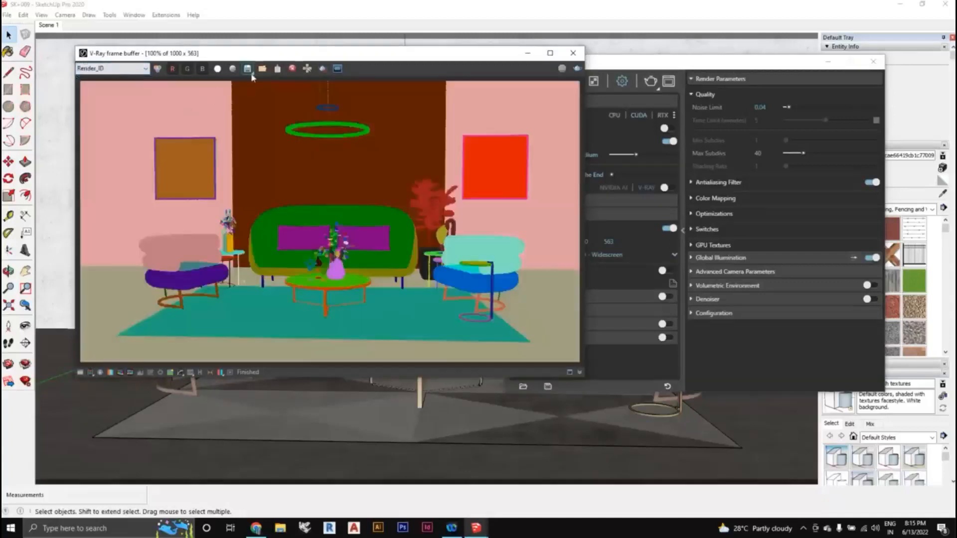
click(249, 69)
text(RENDER ID)
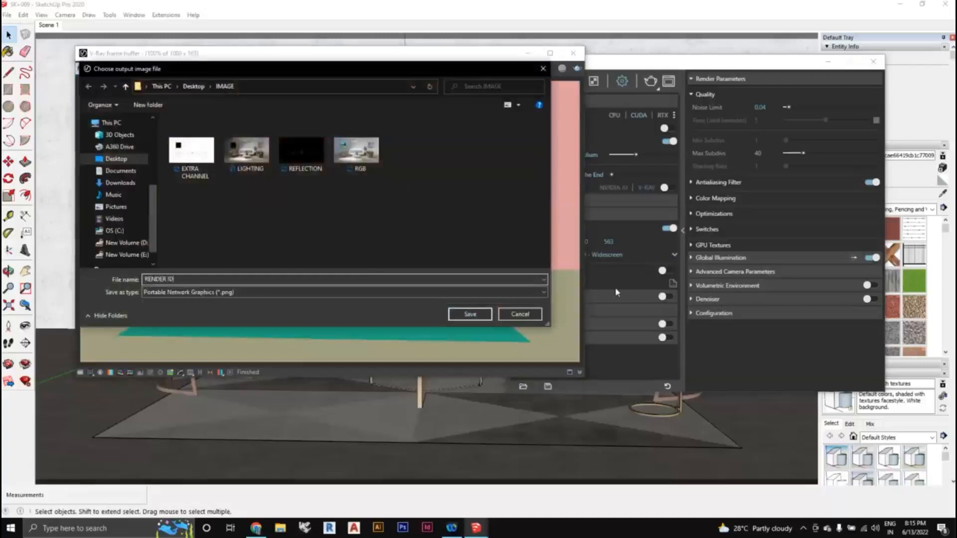
click(468, 314)
Display the Shadows channel and save it as a PNG named SHADOWS in the IMAGE folder
click(112, 68)
click(113, 127)
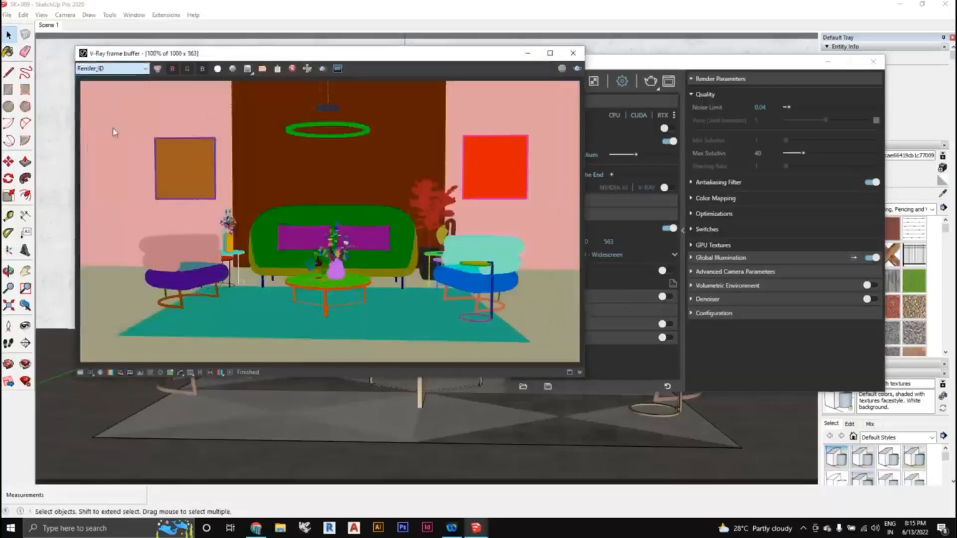
click(127, 68)
click(95, 124)
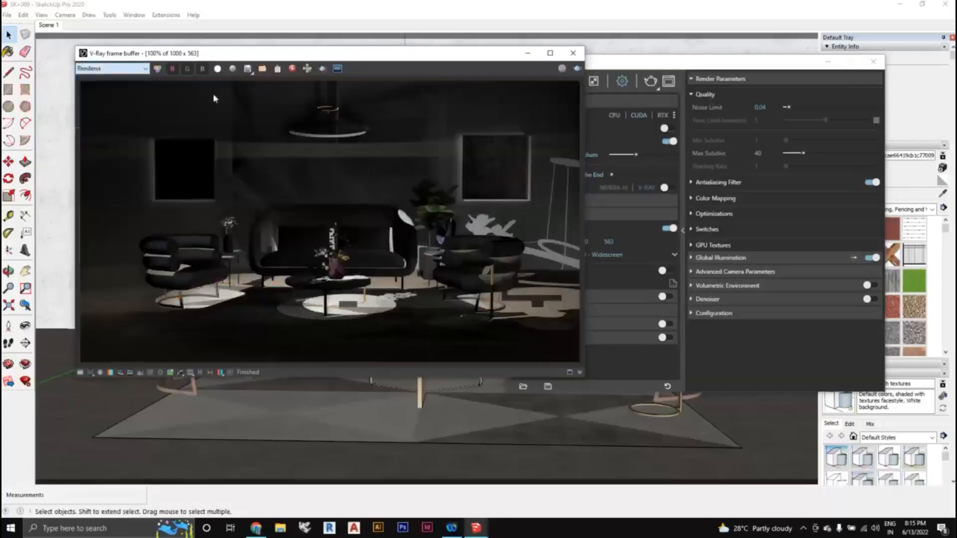
click(247, 69)
text(SHADOWS)
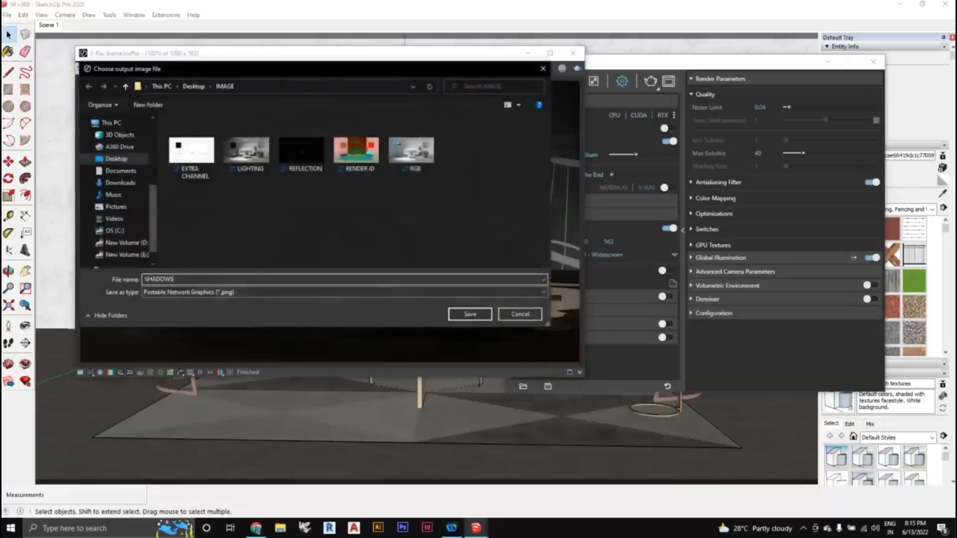
click(471, 315)
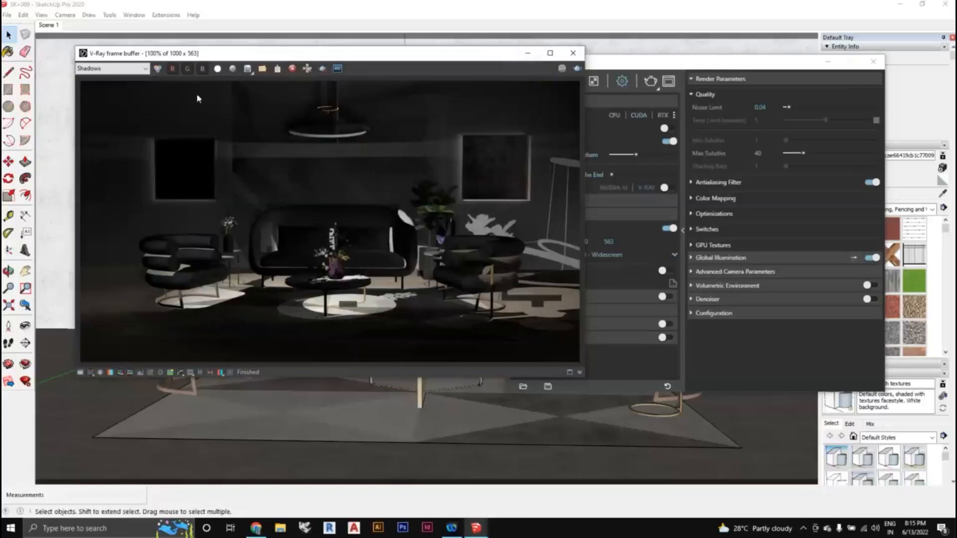
Return the frame buffer to the RGB color channel, minimize the V-Ray windows and close SketchUp
click(144, 71)
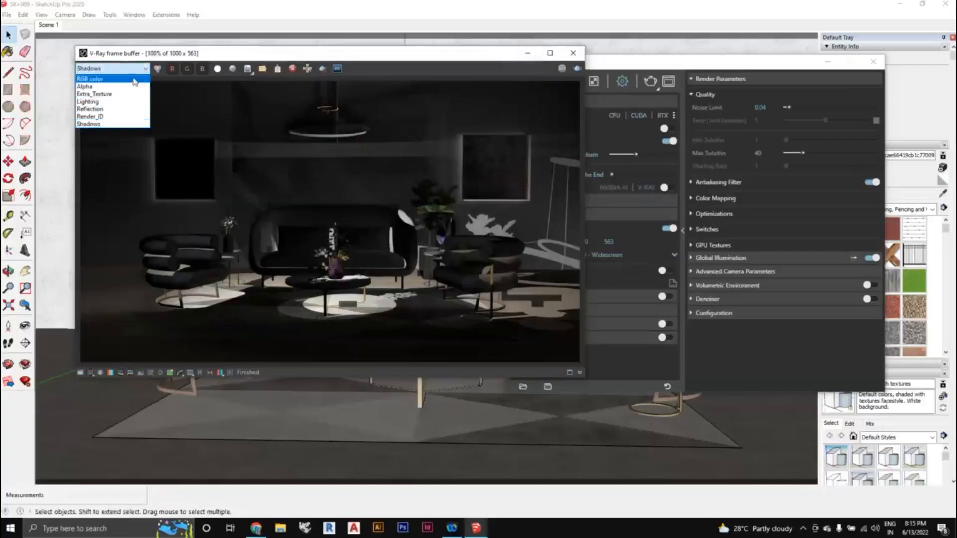
click(134, 79)
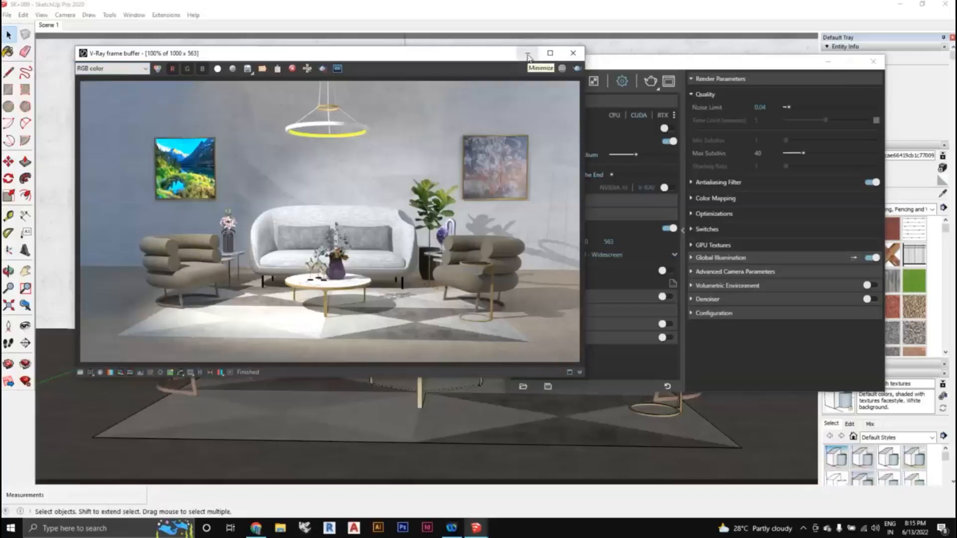
click(528, 55)
click(828, 61)
click(944, 4)
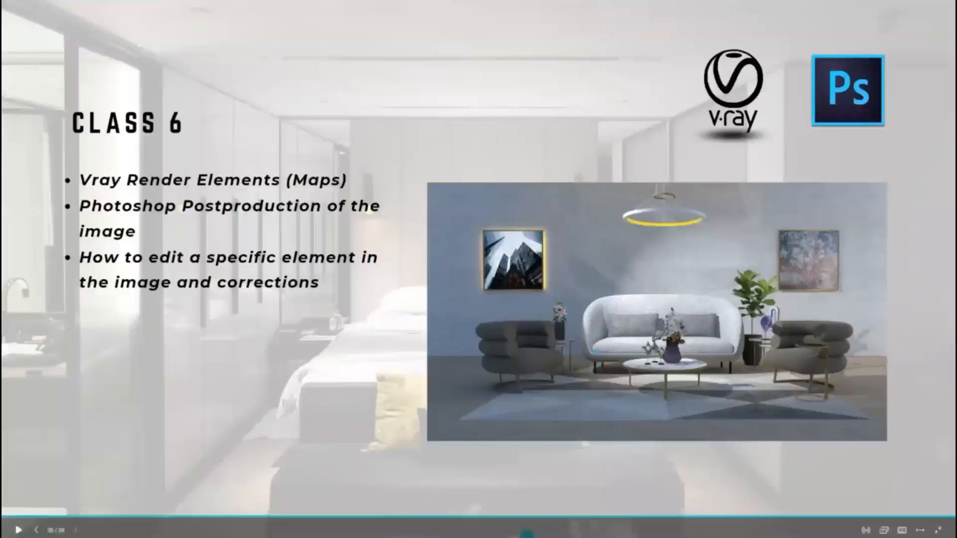
Exit the slide presentation, switch to Photoshop and open the RGB image from the Desktop IMAGE folder there
key(Escape)
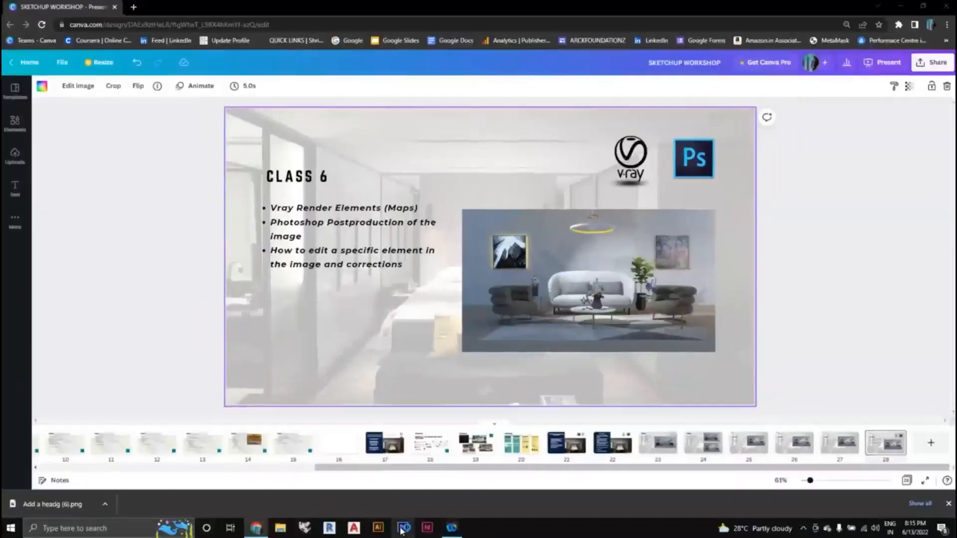
click(403, 528)
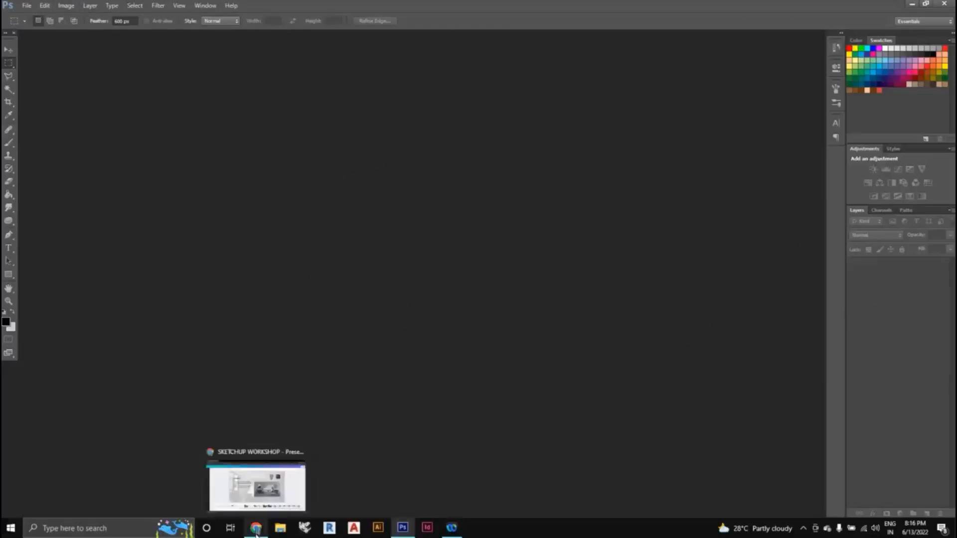
click(280, 529)
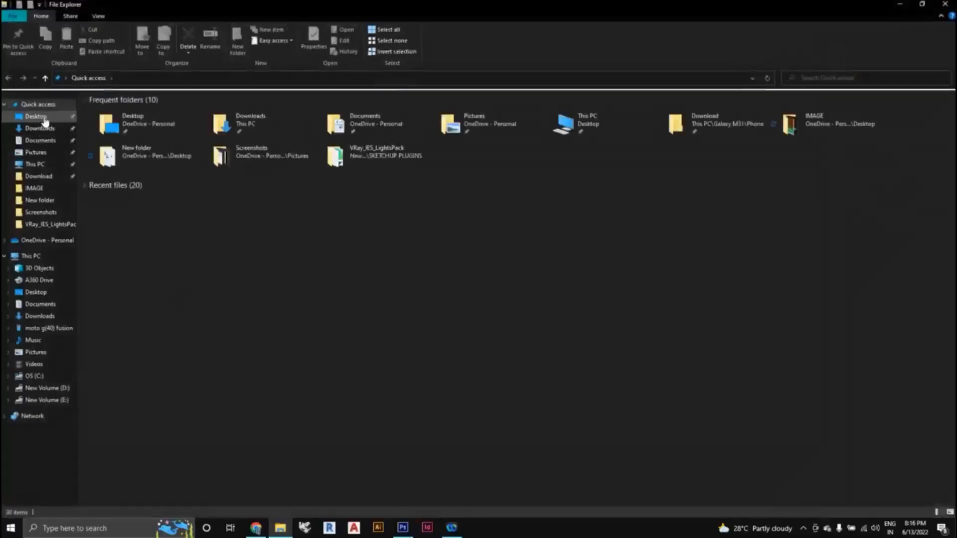
click(44, 118)
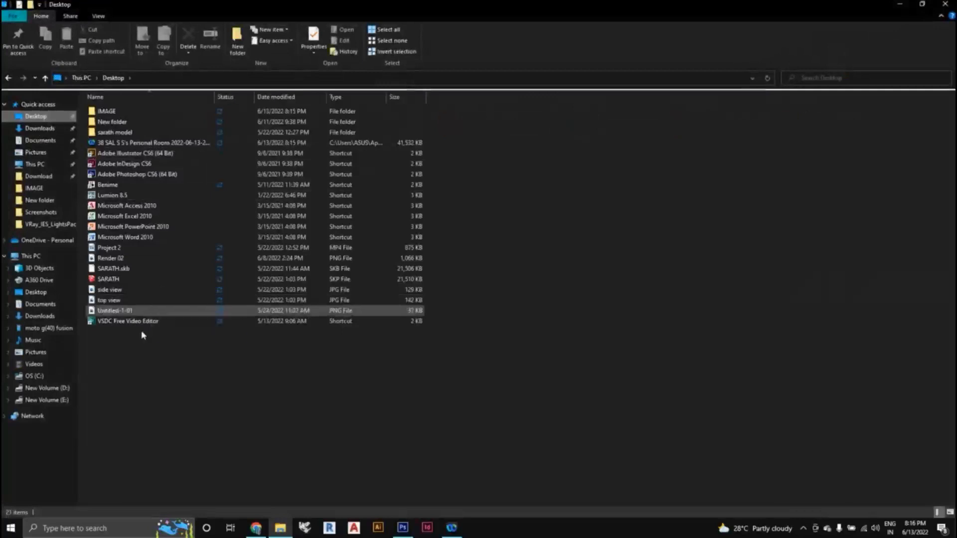
double_click(107, 112)
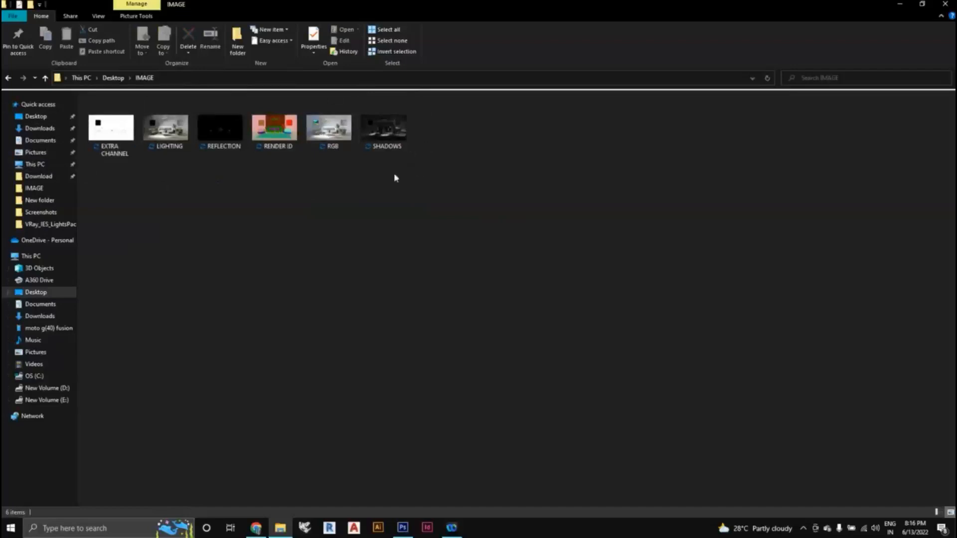
click(333, 128)
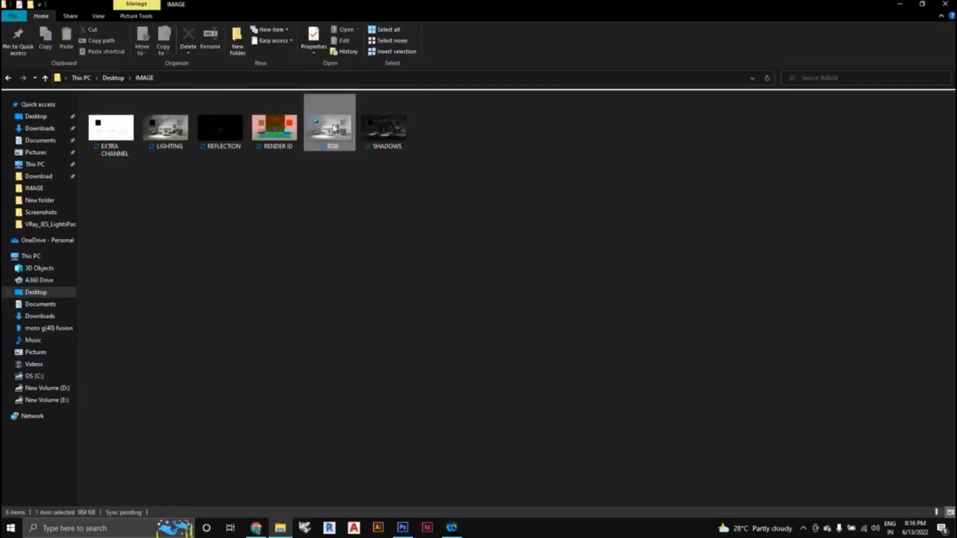
drag(332, 128, 428, 263)
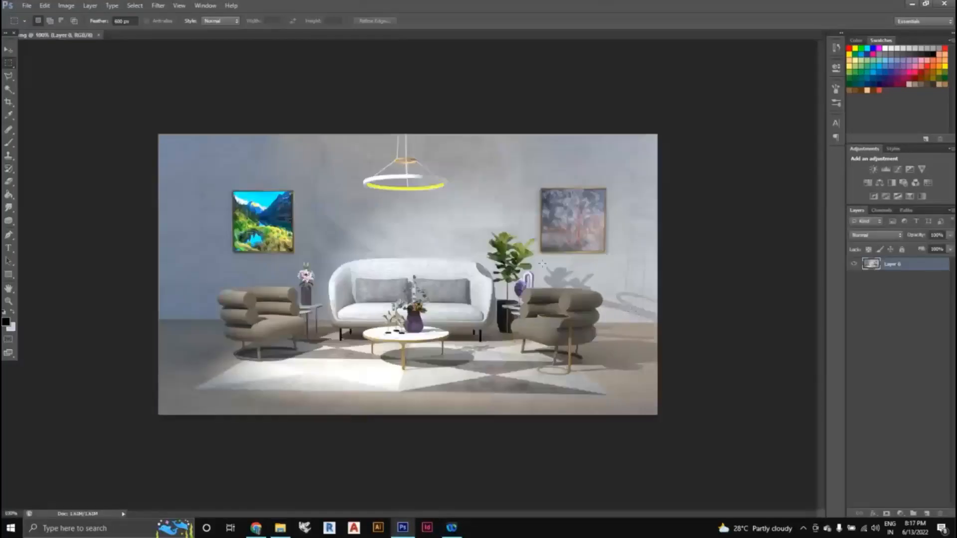
Place the EXTRA CHANNEL image from the IMAGE folder over the RGB render at its original size
click(27, 5)
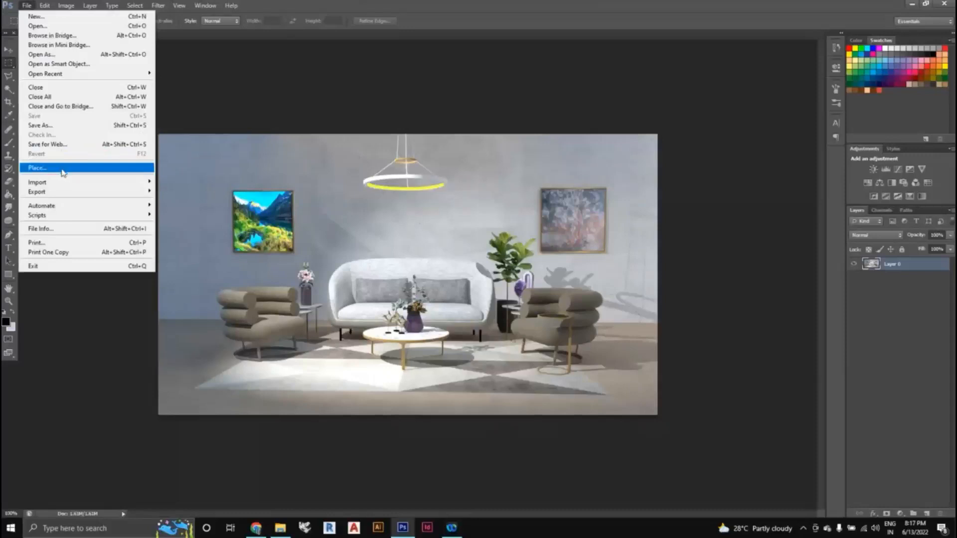
click(417, 99)
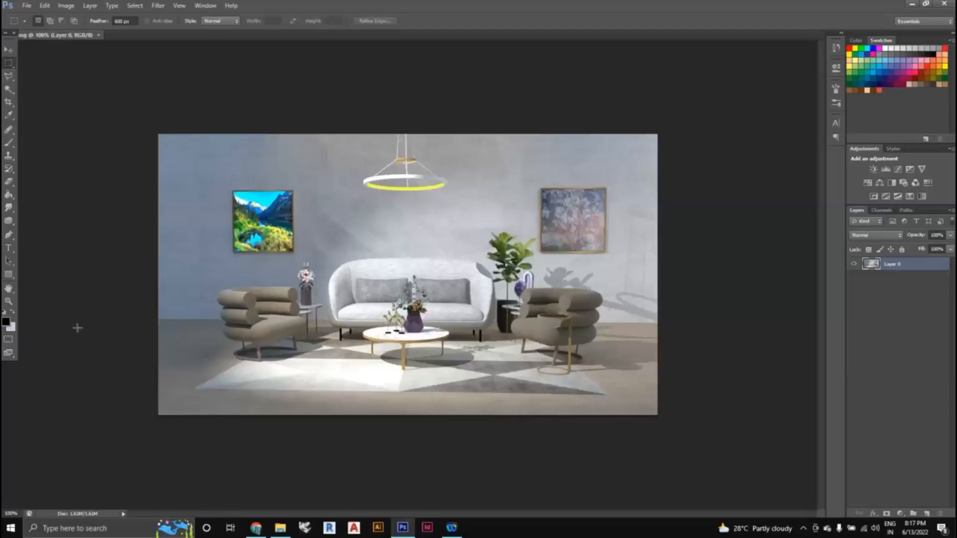
click(280, 527)
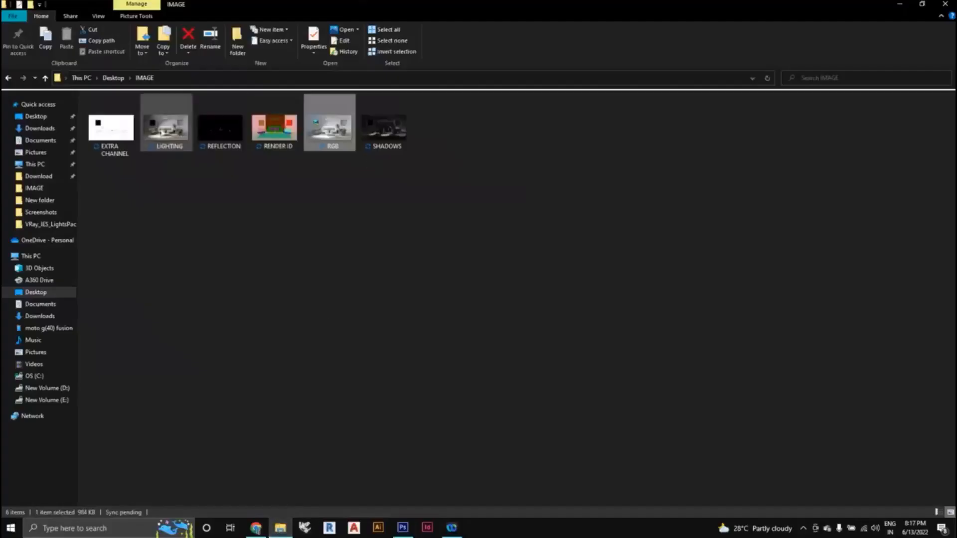
click(112, 132)
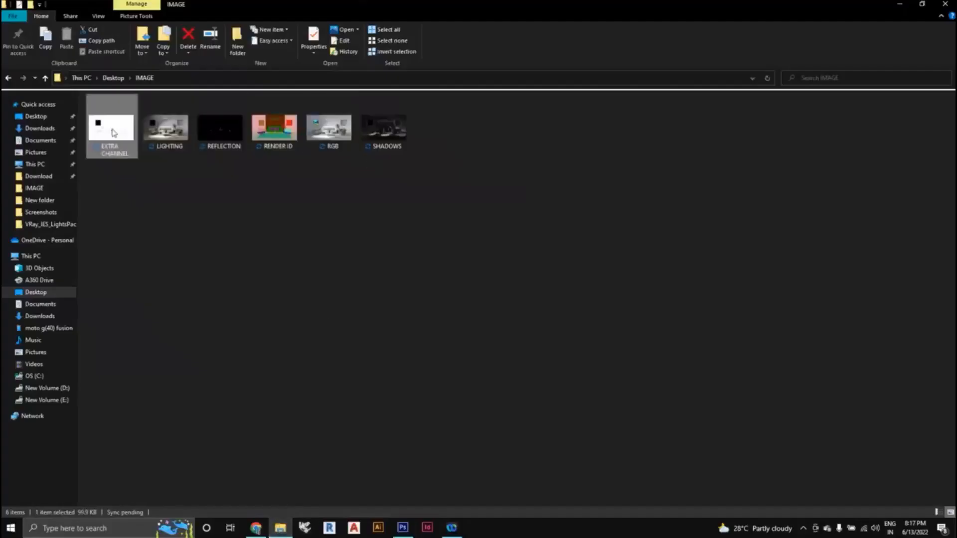
drag(112, 132, 511, 348)
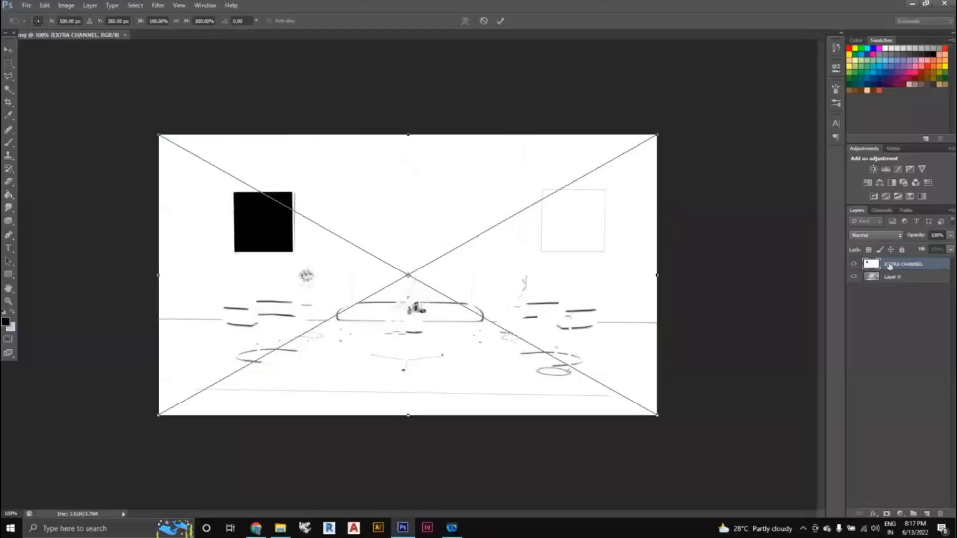
click(500, 23)
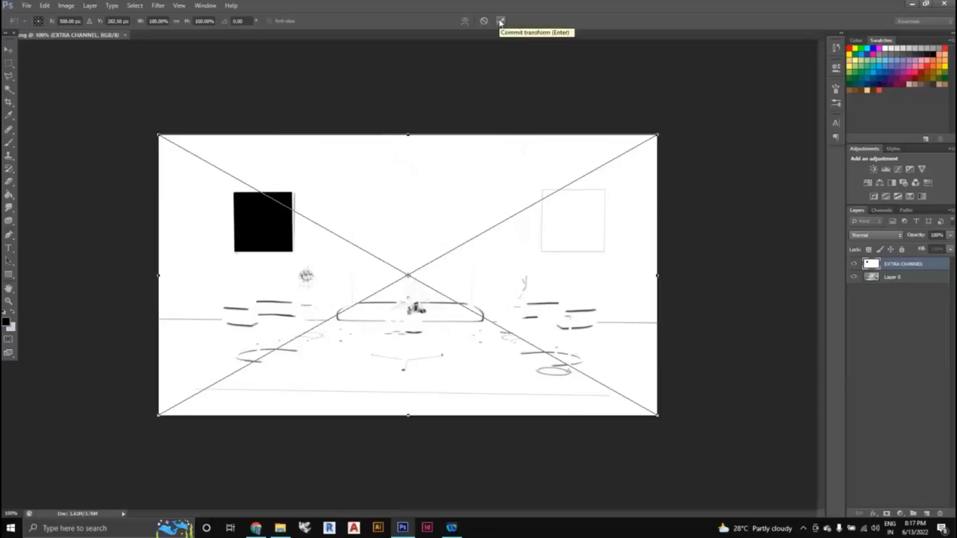
click(501, 23)
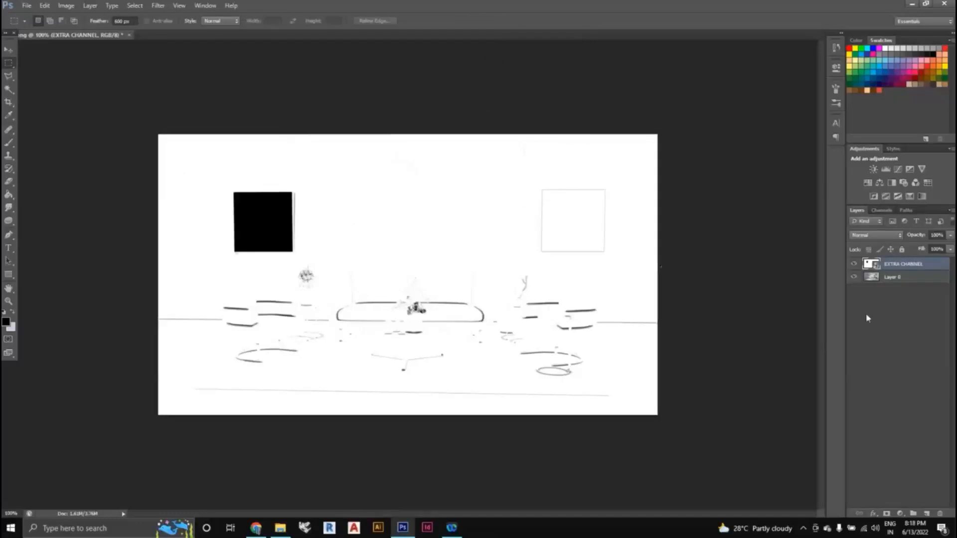
Try the Darken blend mode on the EXTRA CHANNEL layer
click(883, 237)
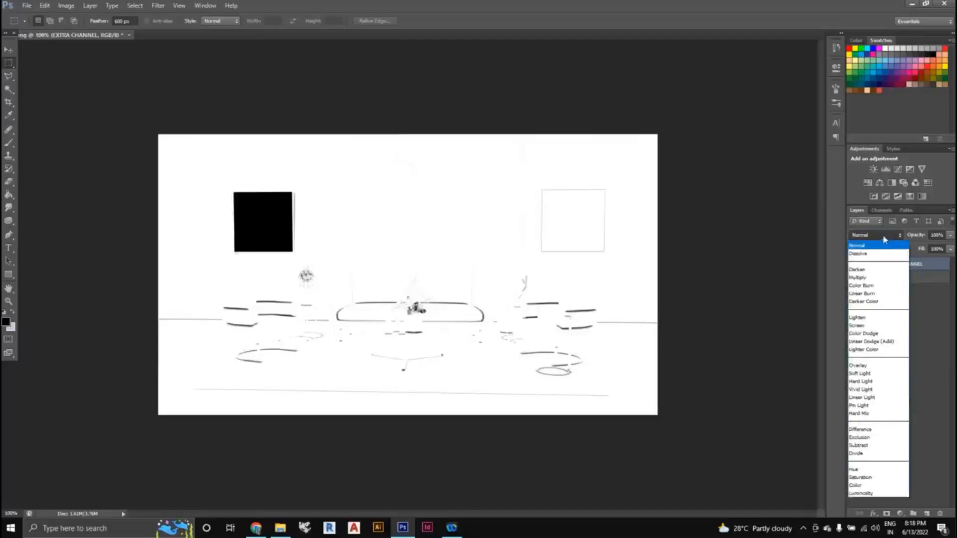
click(884, 238)
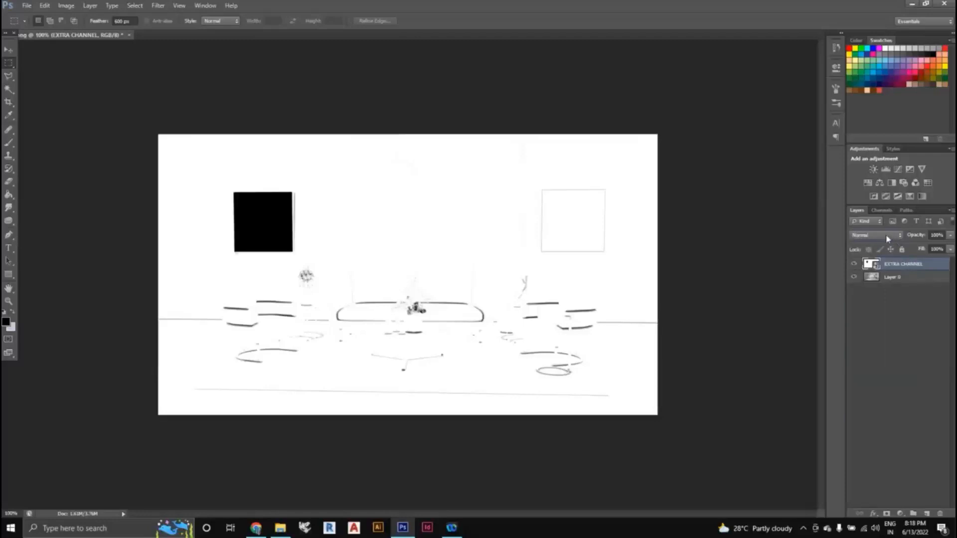
click(887, 236)
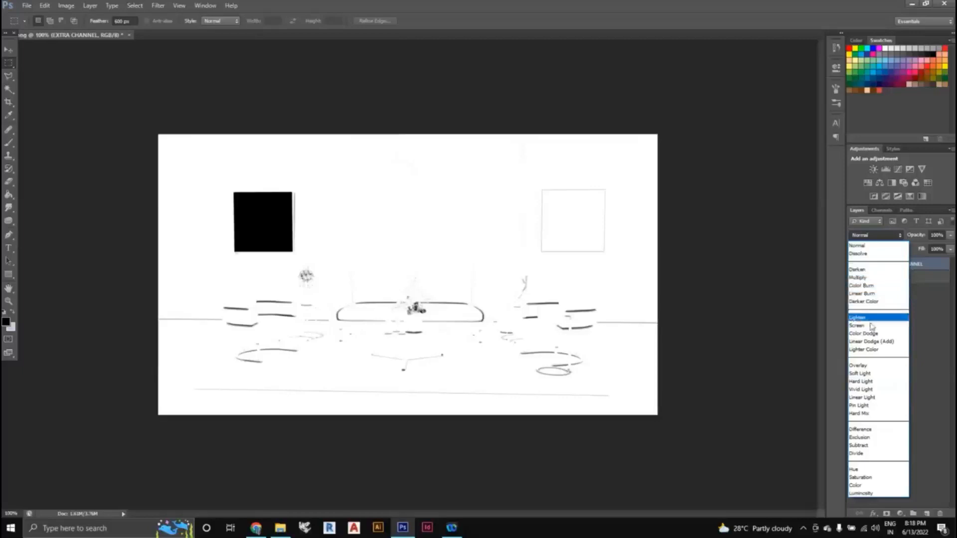
click(866, 273)
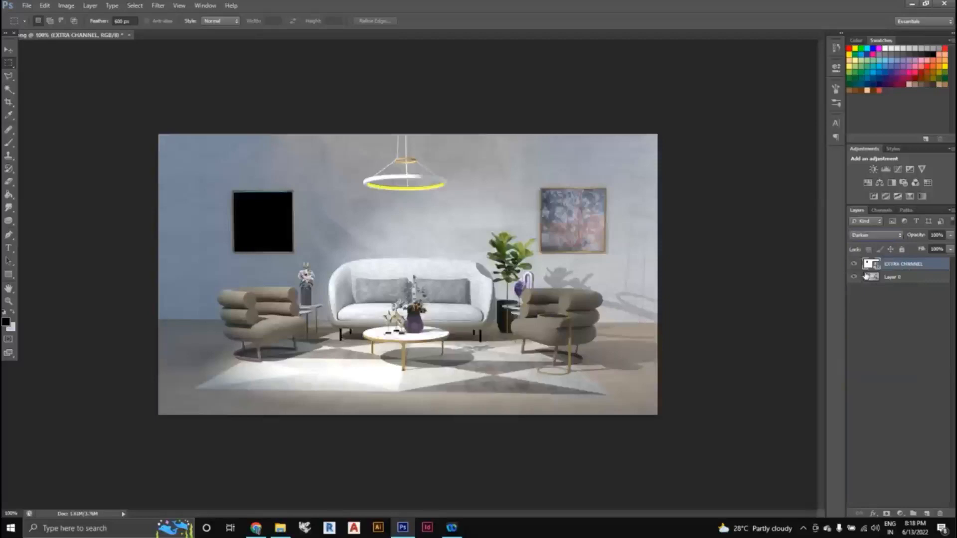
Try the Multiply blend mode on the EXTRA CHANNEL layer
click(872, 238)
click(871, 278)
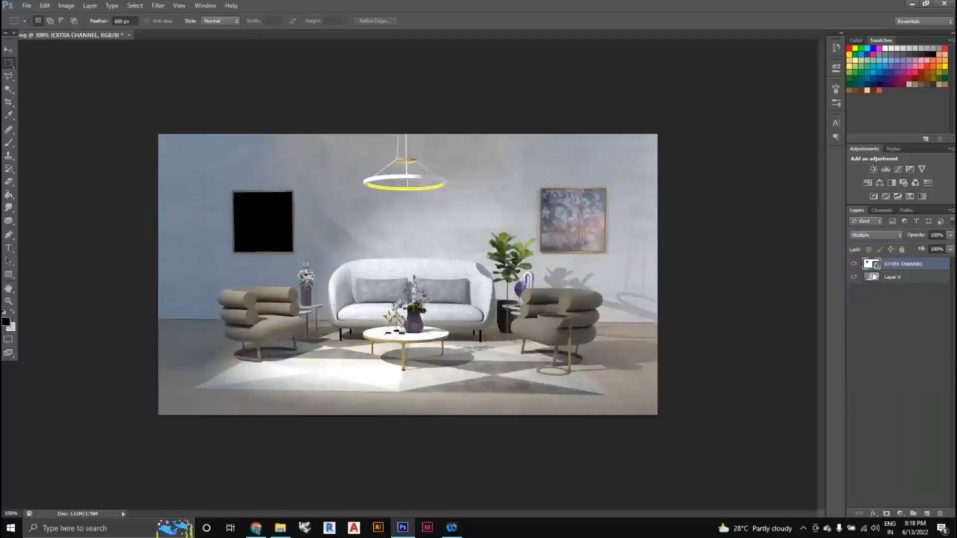
click(871, 236)
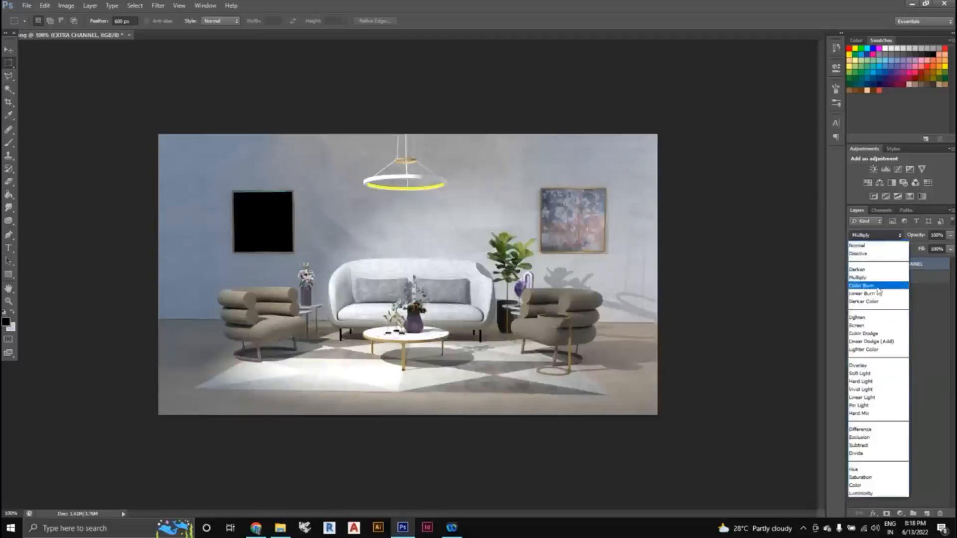
click(872, 279)
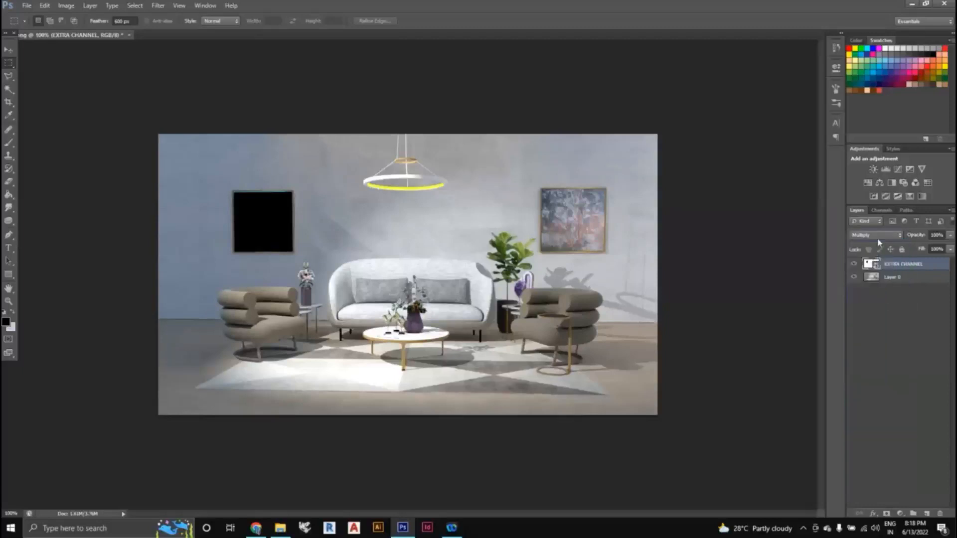
Try the Color Burn blend mode on the EXTRA CHANNEL layer at a strongly reduced opacity
click(877, 237)
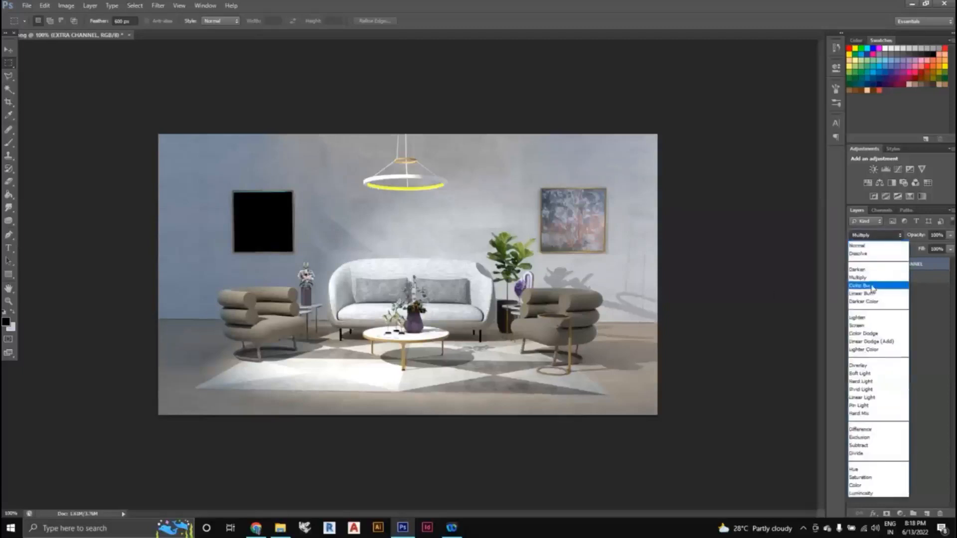
click(872, 287)
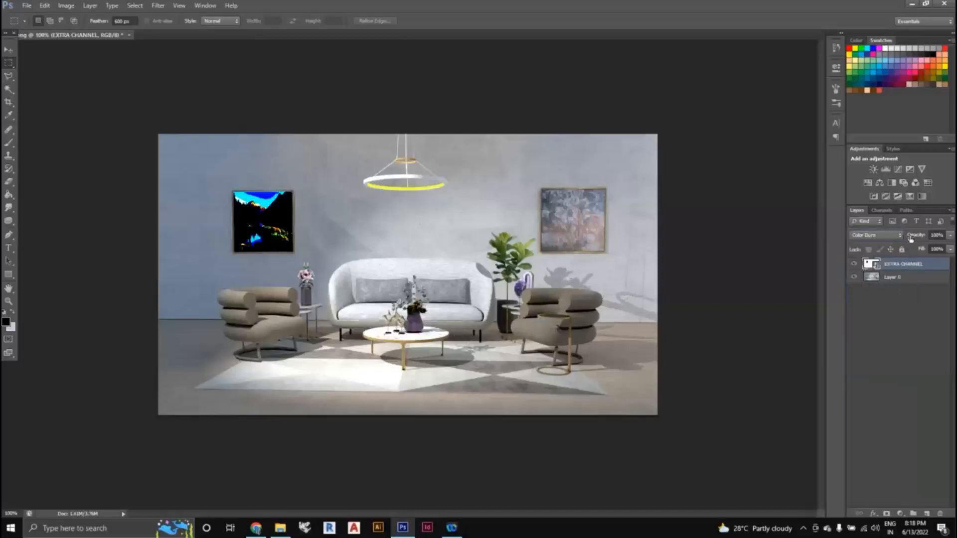
click(952, 239)
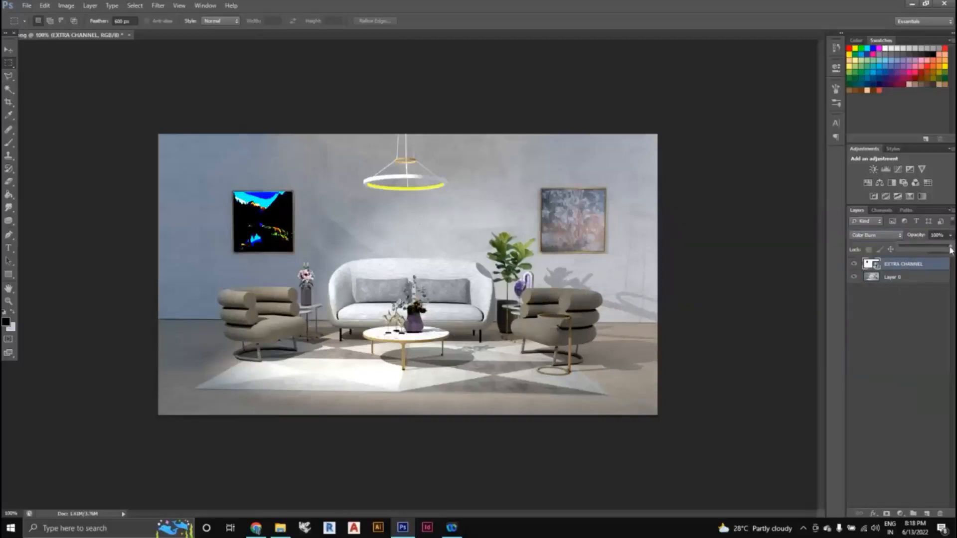
drag(949, 249, 914, 252)
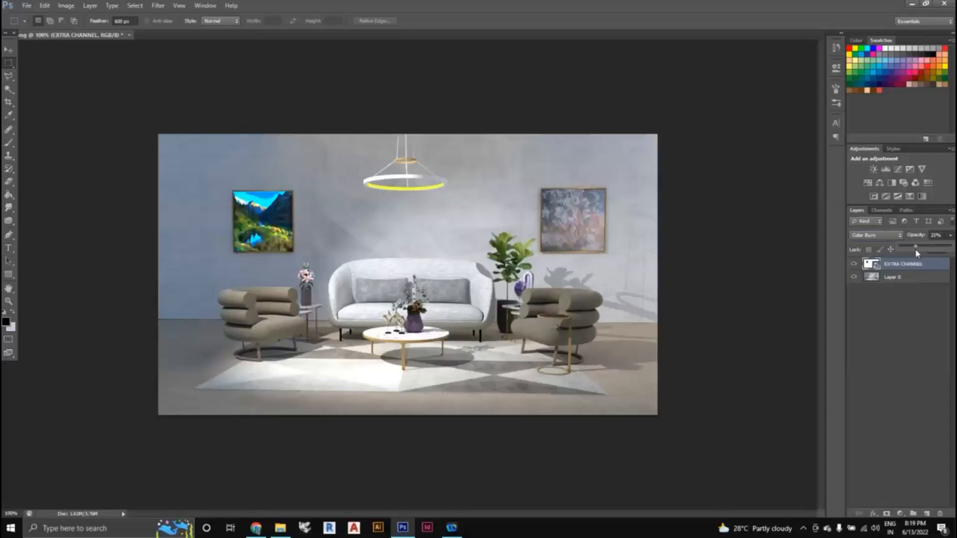
Blend the EXTRA CHANNEL layer over the render with Soft Light at about 31% opacity
click(889, 235)
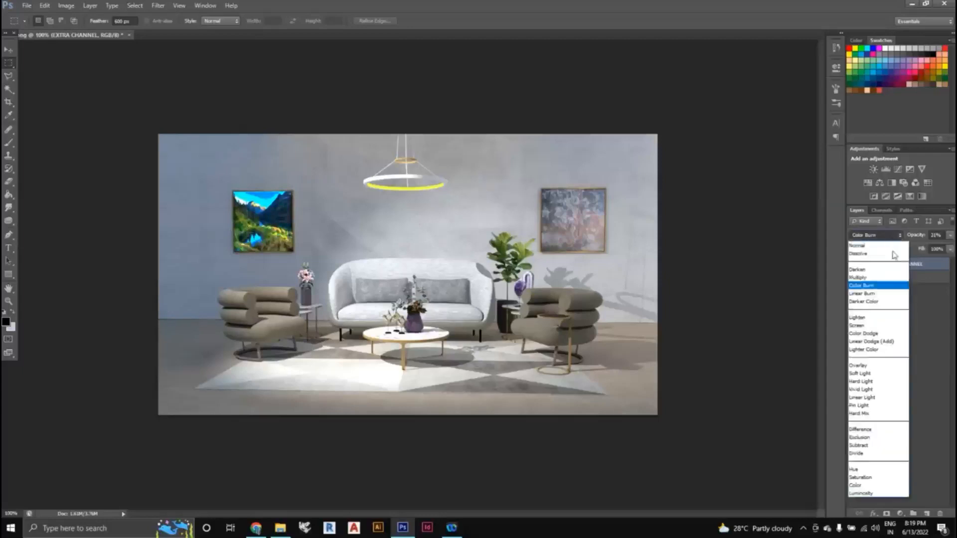
click(871, 374)
click(949, 235)
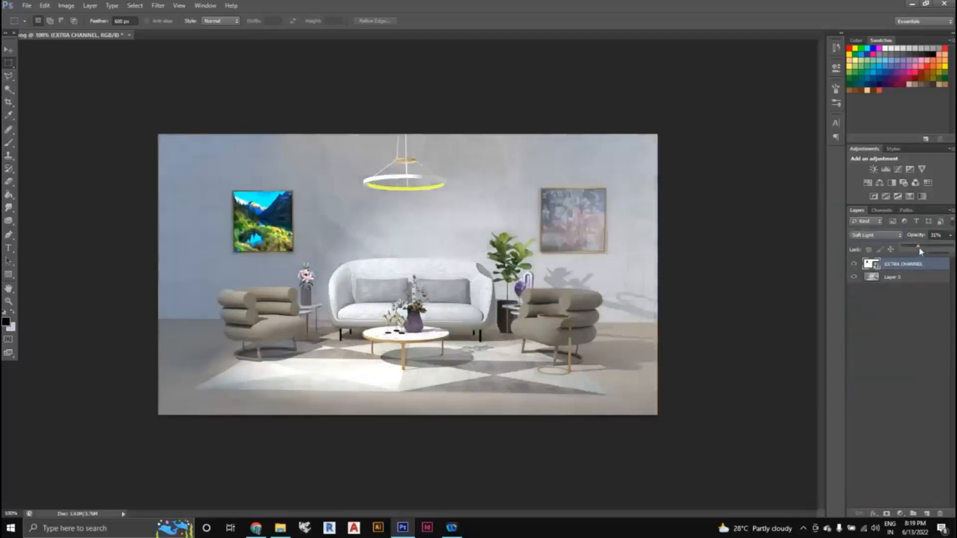
mouse_move(918, 247)
mouse_down()
mouse_move(940, 249)
mouse_move(919, 250)
mouse_up()
click(913, 334)
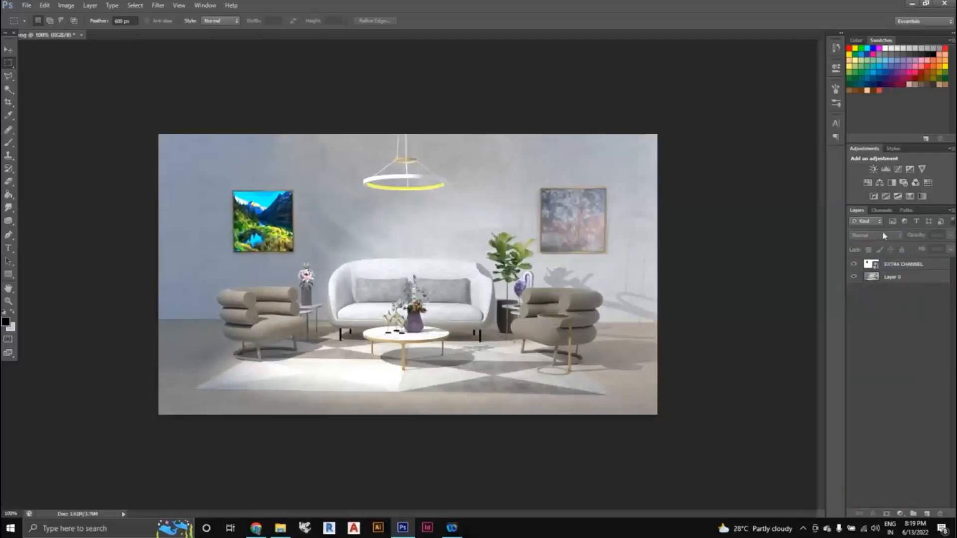
click(913, 268)
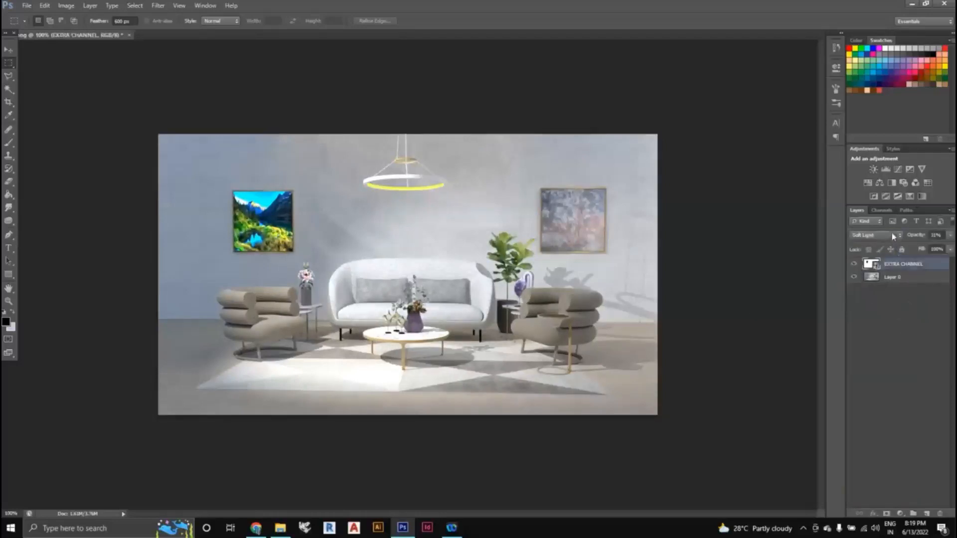
click(892, 235)
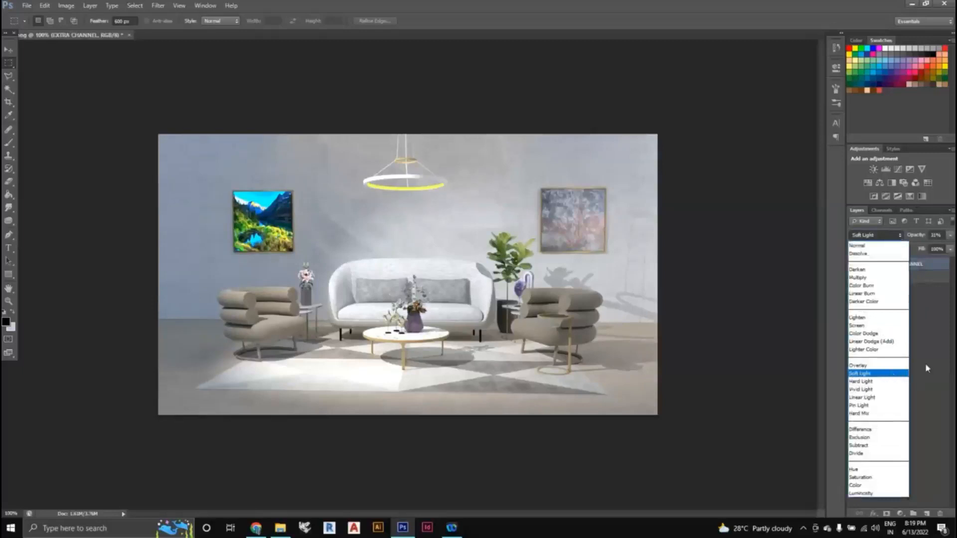
click(891, 374)
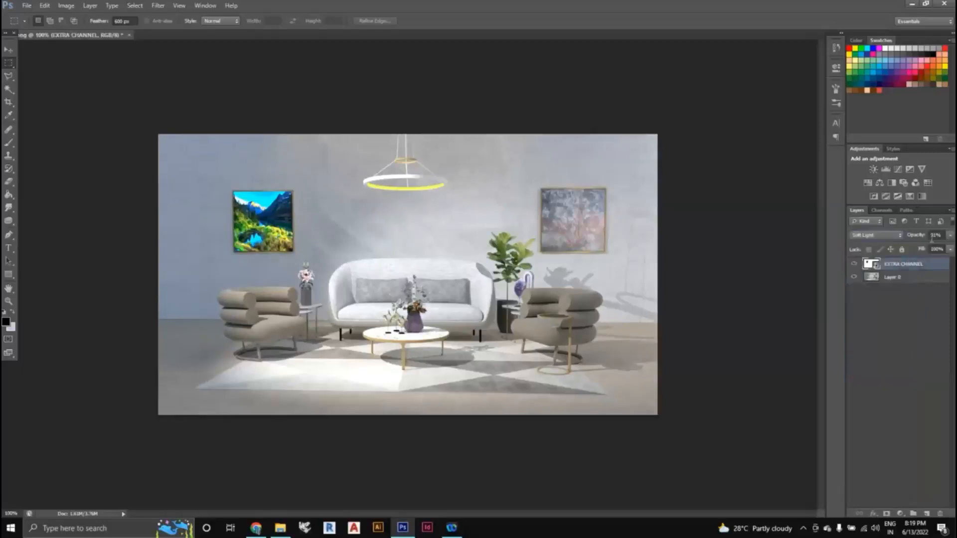
Hide and show the EXTRA CHANNEL layer repeatedly to compare the render with and without it
click(854, 267)
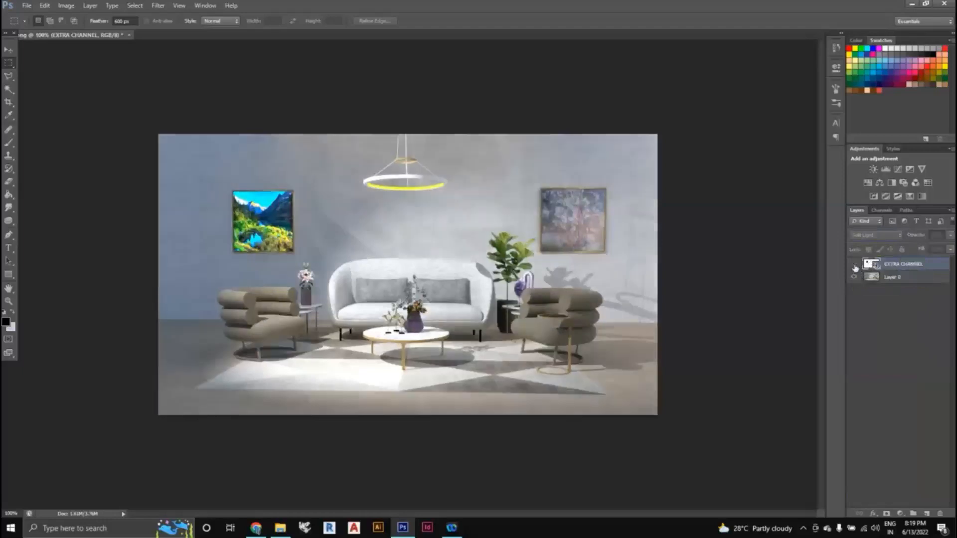
click(855, 266)
click(854, 266)
click(854, 266)
click(854, 266)
click(853, 265)
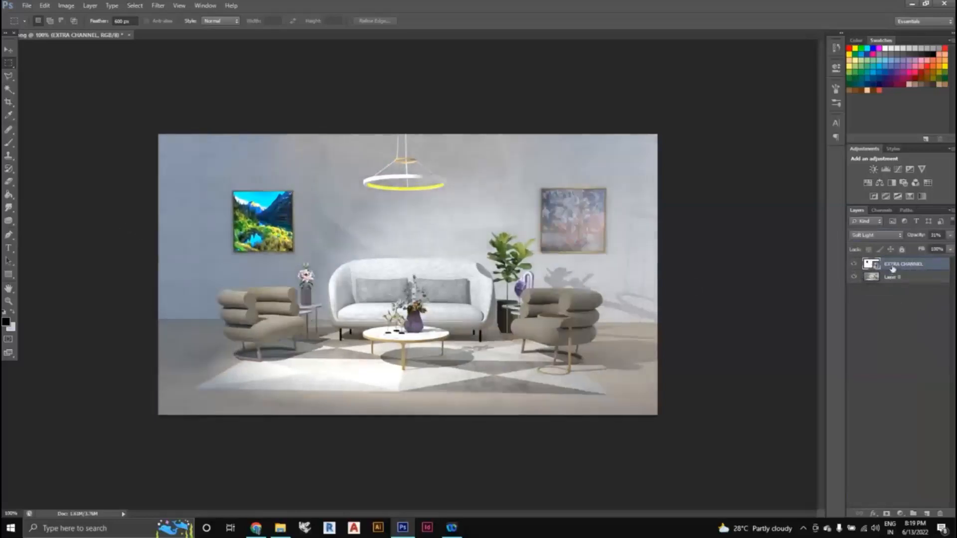
click(894, 236)
click(893, 236)
Rename the EXTRA CHANNEL layer to EXTRA TEXTURE and the base render layer to RGB
double_click(912, 266)
drag(927, 264, 905, 264)
key(BackSpace)
text(TEXTURE)
double_click(899, 278)
key(BackSpace)
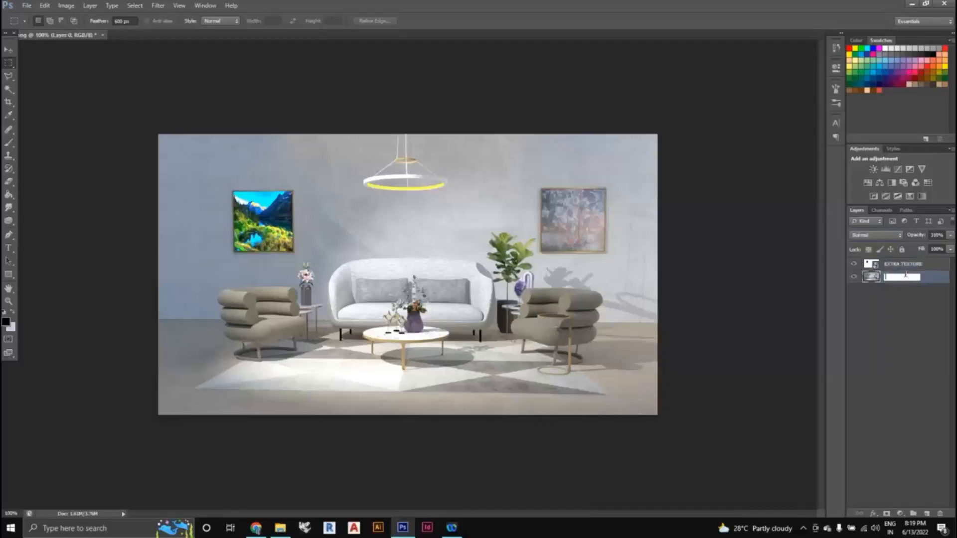
text(RGB)
key(Return)
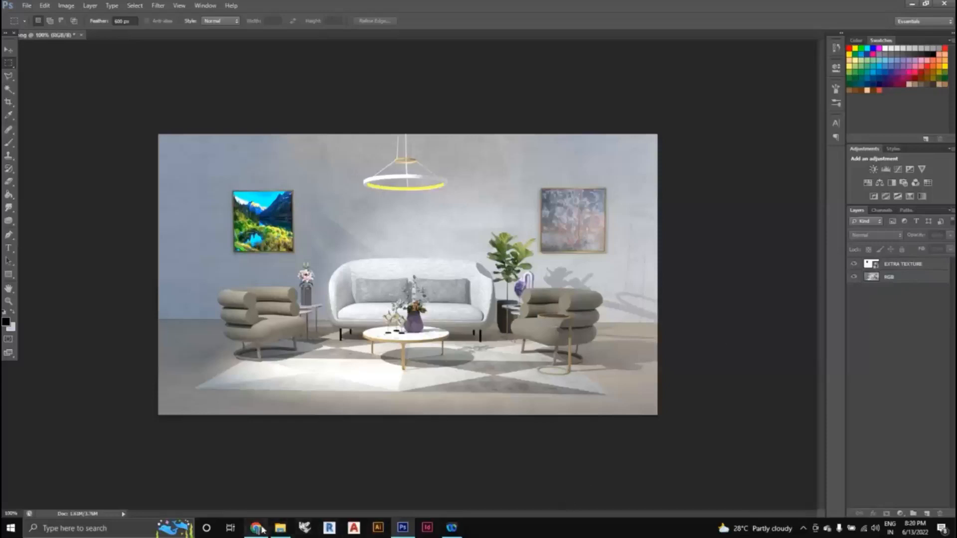
Place the LIGHTING image from the IMAGE folder above the EXTRA TEXTURE layer at its original size
mouse_move(260, 532)
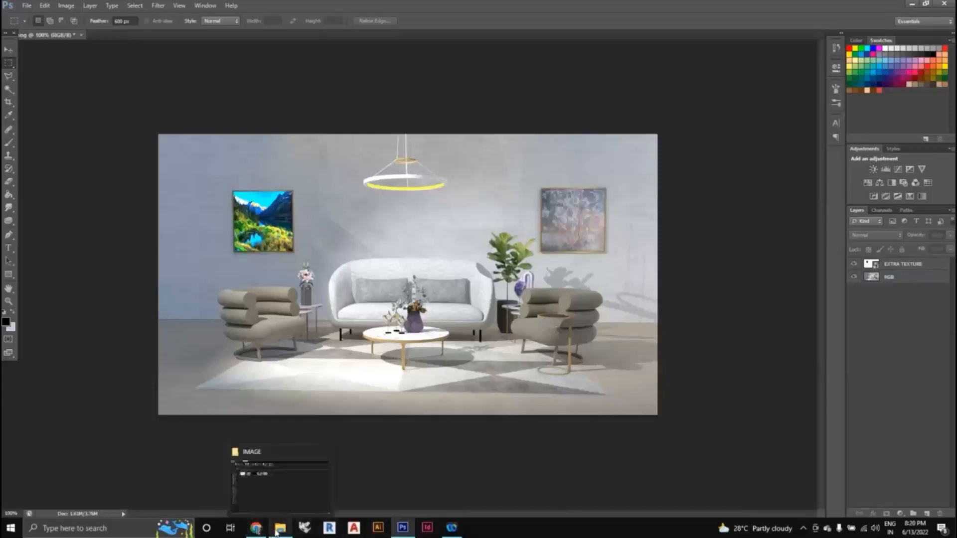
click(258, 486)
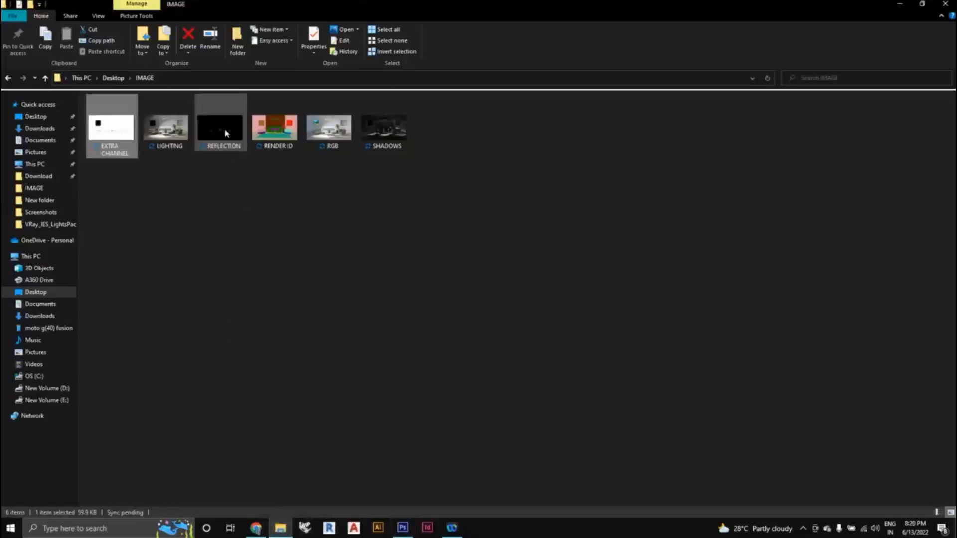
click(155, 129)
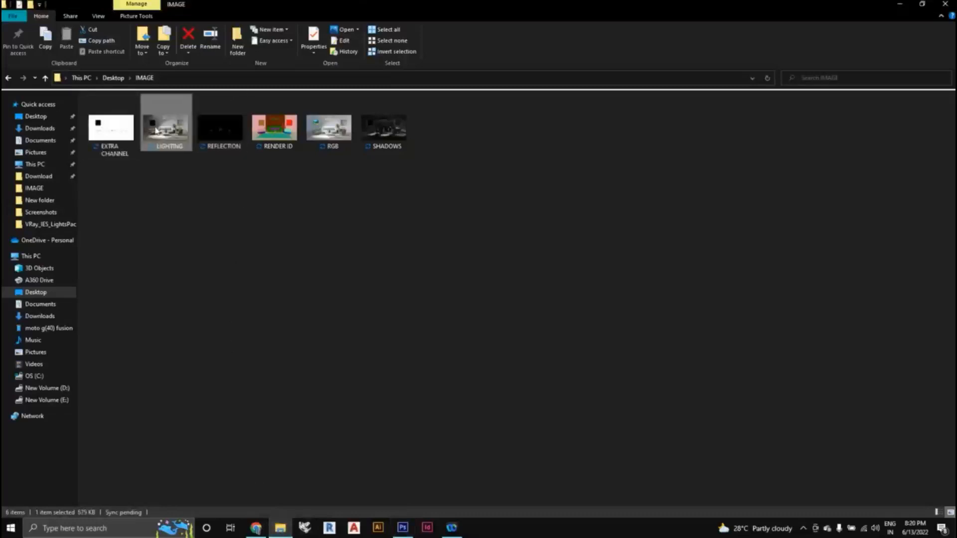
drag(155, 131, 425, 362)
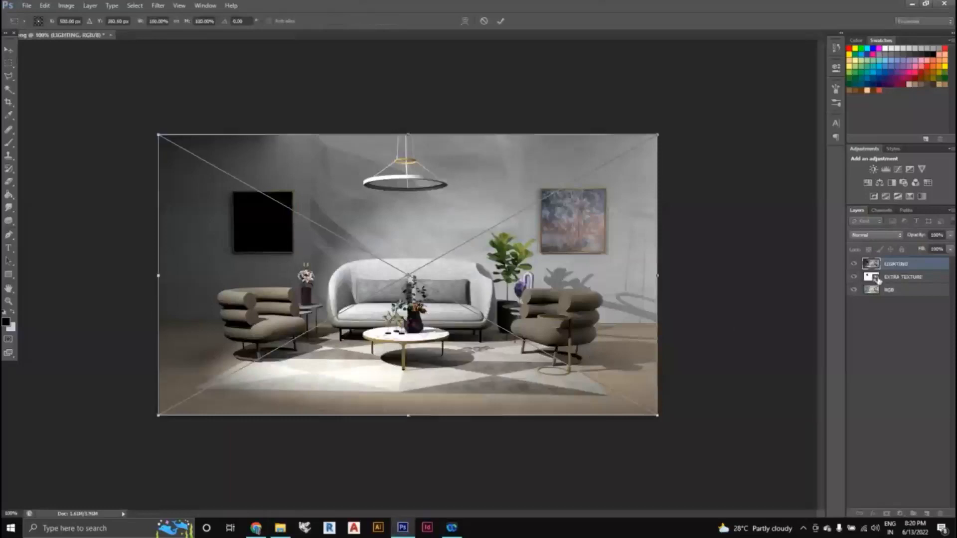
click(500, 21)
Try the Screen blend mode on the LIGHTING layer at about 18% opacity
click(870, 235)
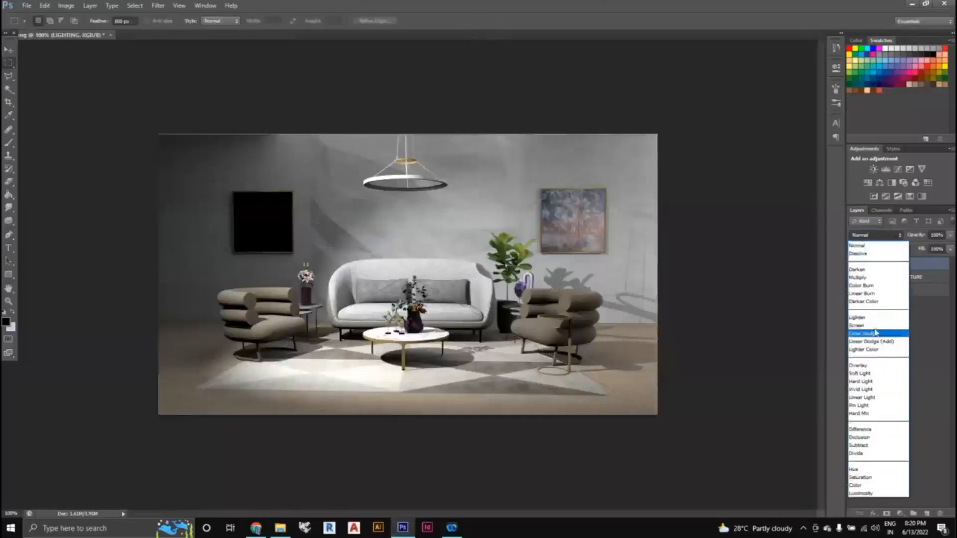
click(874, 329)
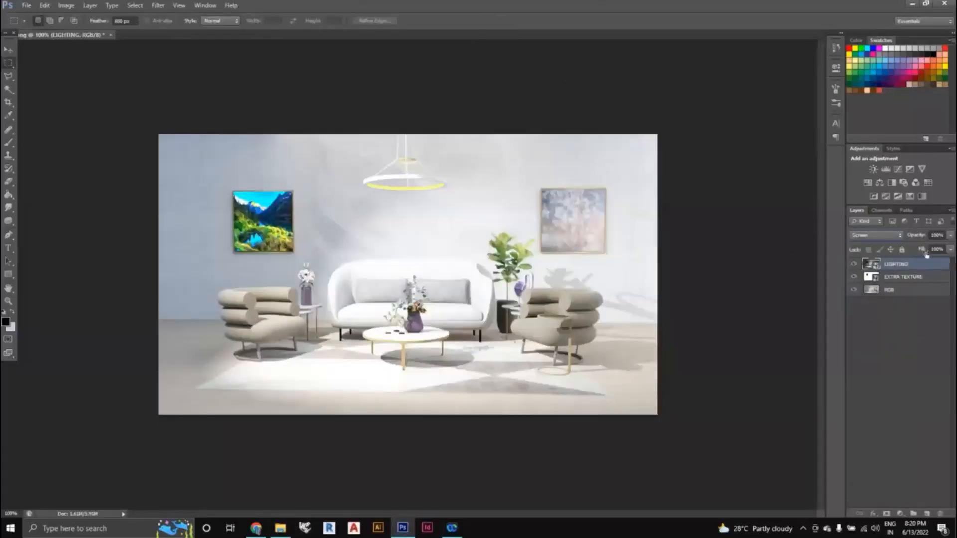
click(950, 236)
drag(946, 254, 910, 249)
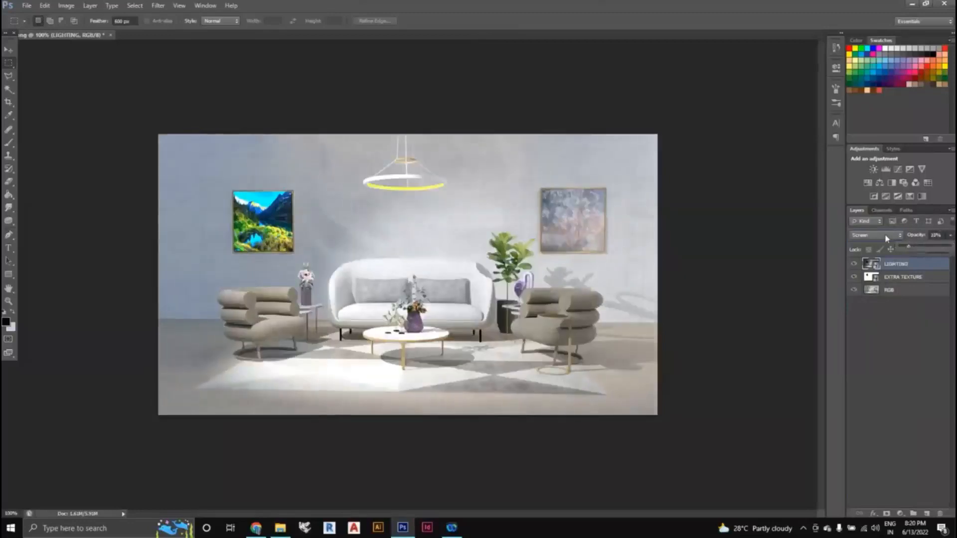
Set the LIGHTING layer's blend mode to Color Burn, raise its opacity slightly and deselect the layer
click(889, 235)
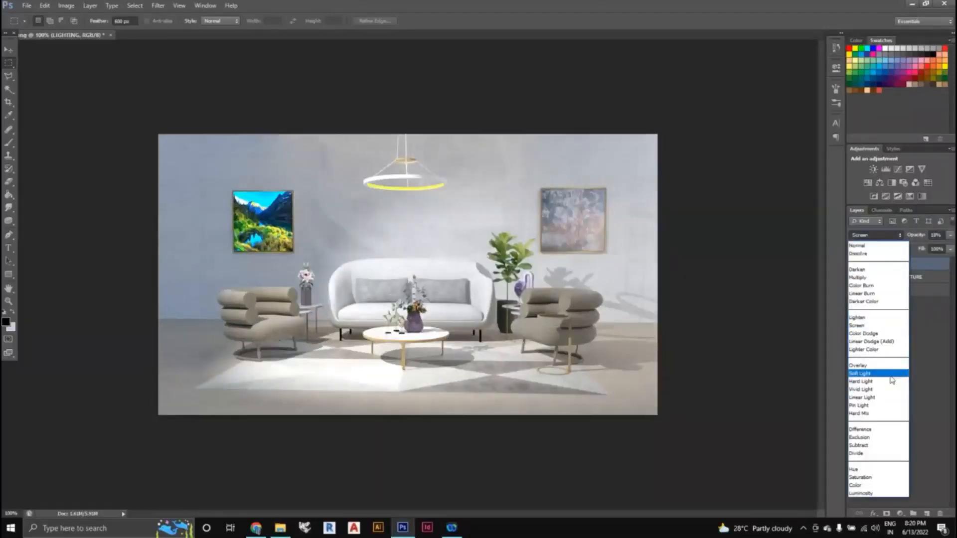
click(872, 289)
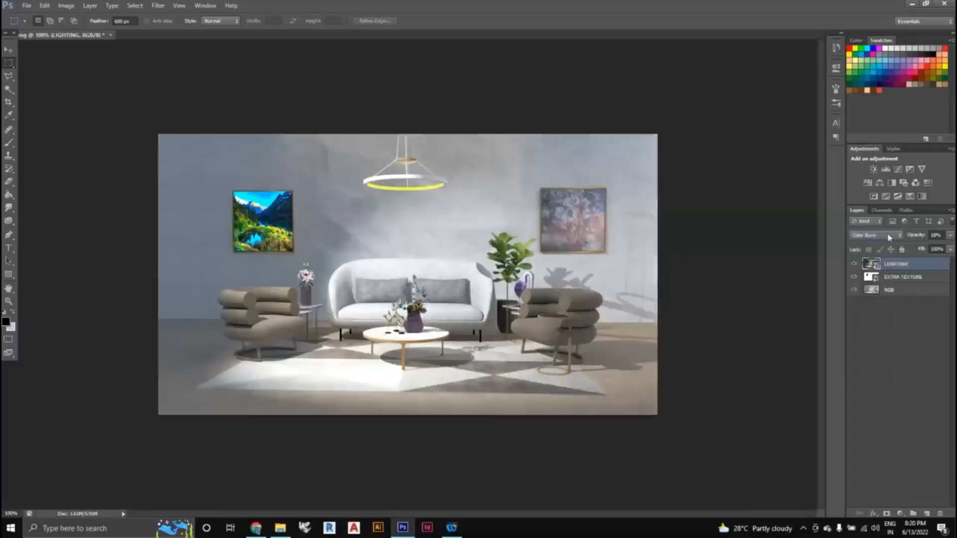
click(891, 235)
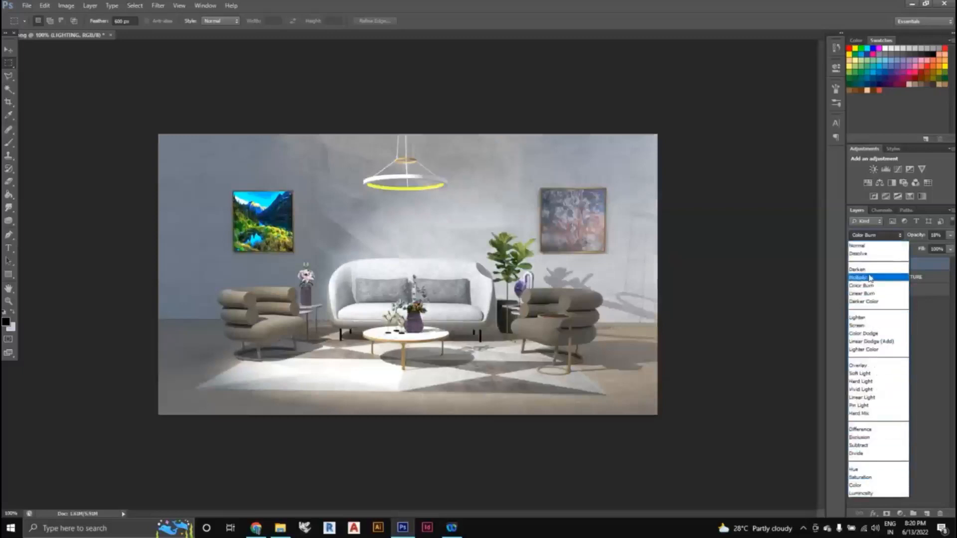
click(872, 286)
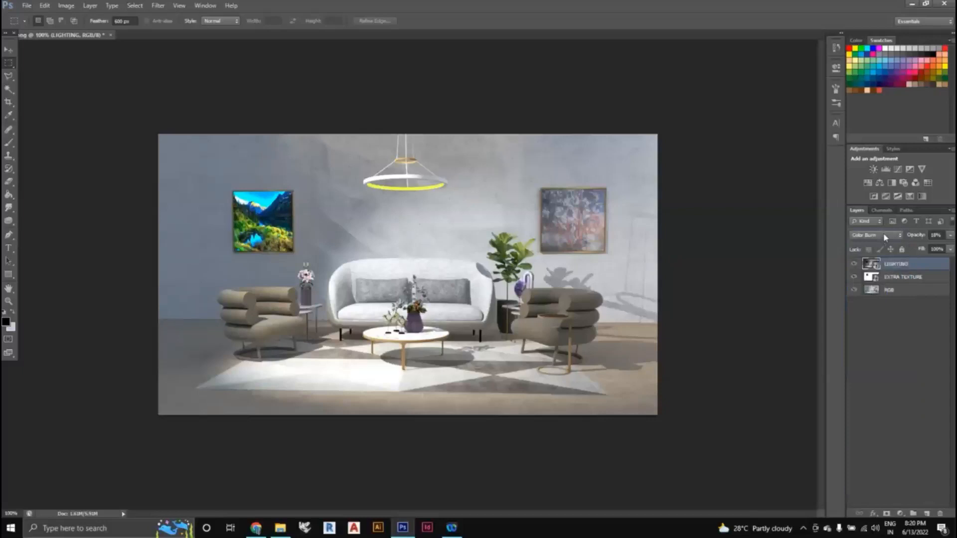
drag(950, 234, 915, 251)
click(921, 342)
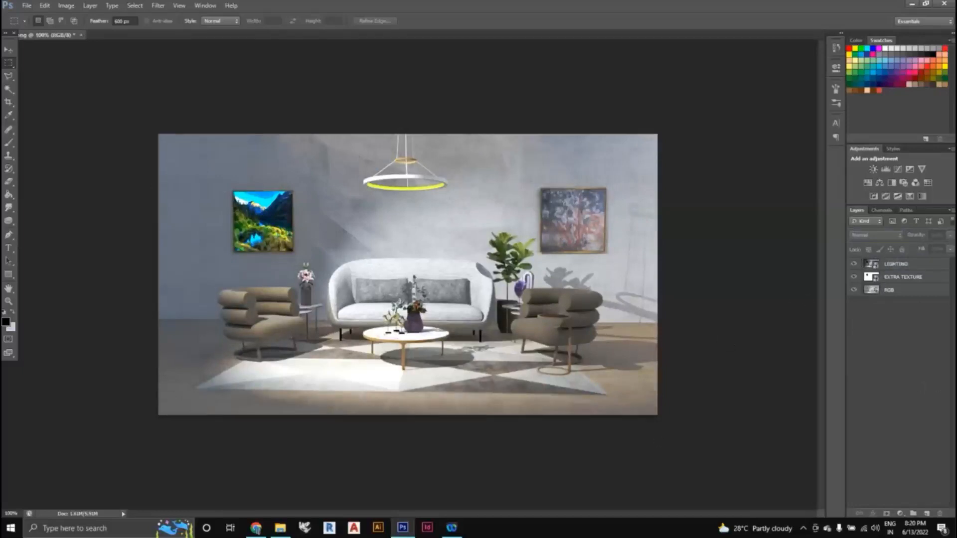
Place the REFLECTION image from the IMAGE folder above the LIGHTING layer at its original size
click(276, 529)
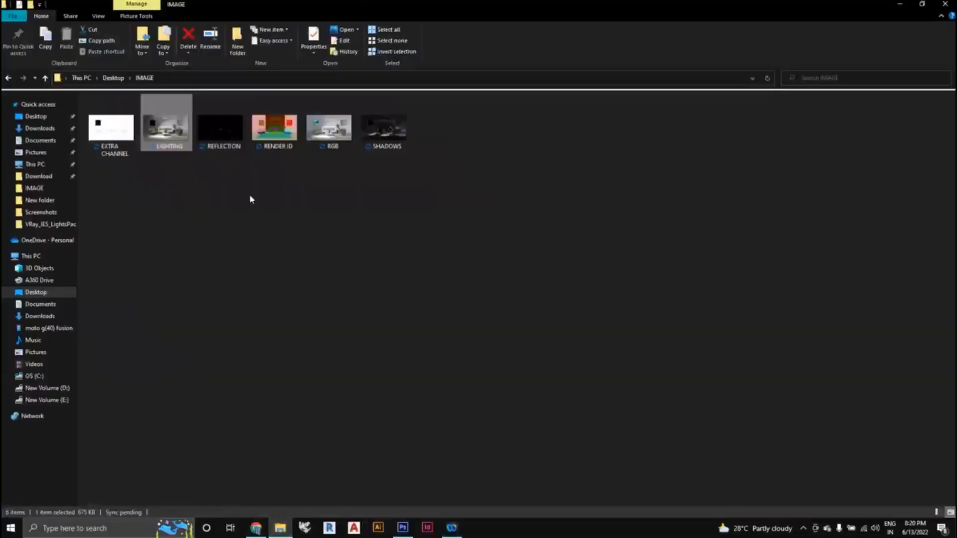
click(222, 135)
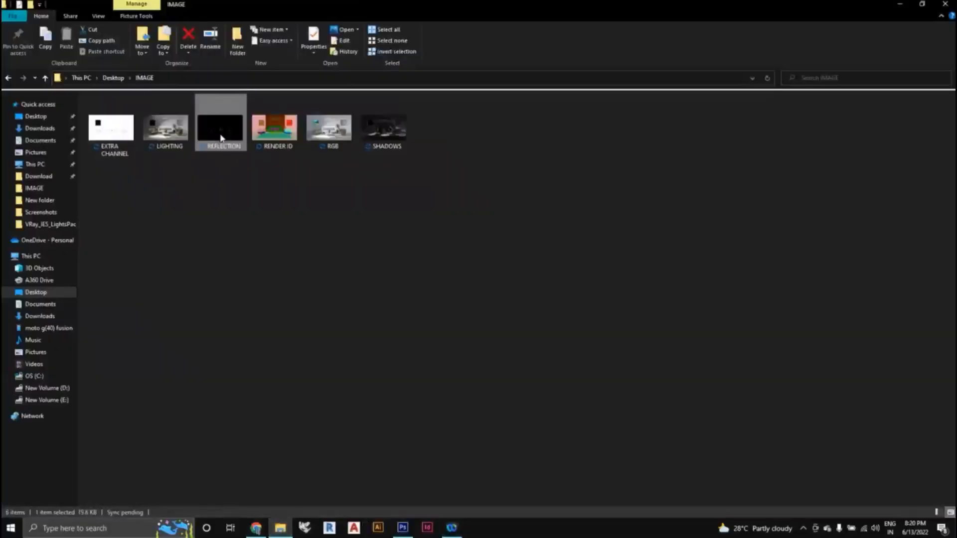
drag(222, 138, 463, 310)
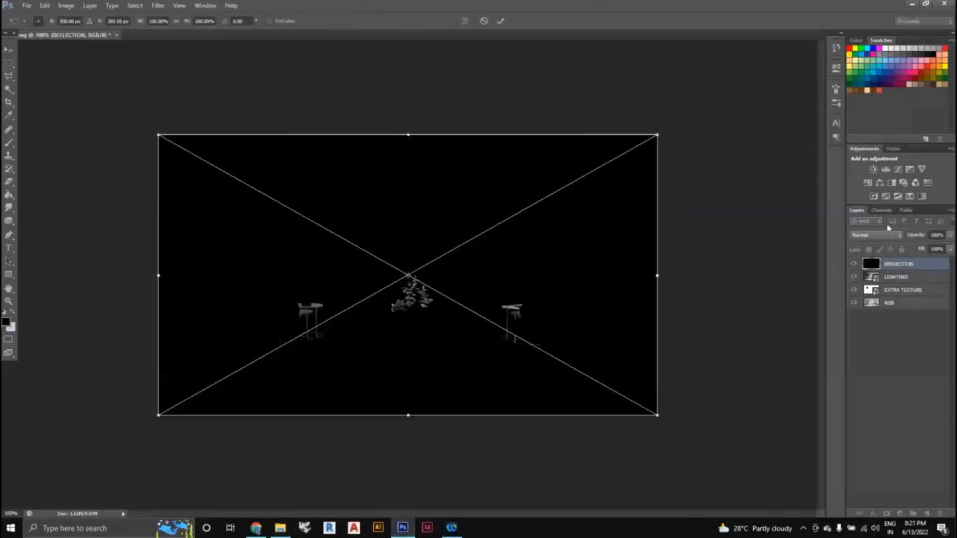
click(500, 21)
Blend the REFLECTION layer with Soft Light and lower its opacity to about 19%
click(887, 235)
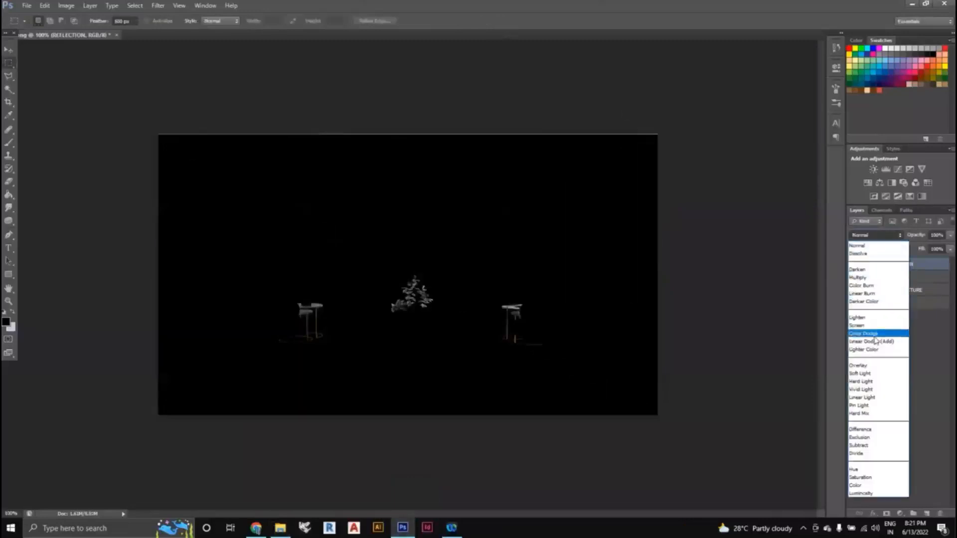
click(878, 373)
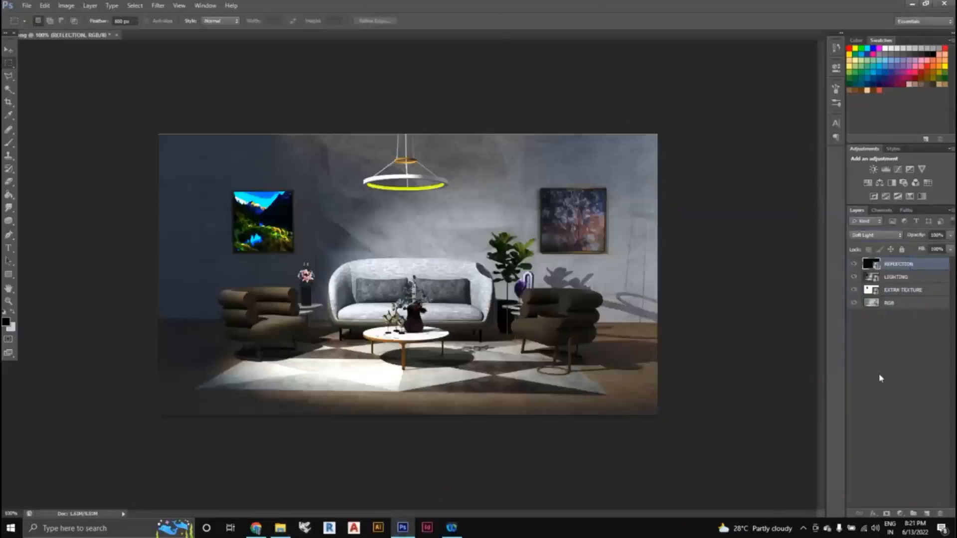
click(949, 236)
drag(918, 246, 908, 247)
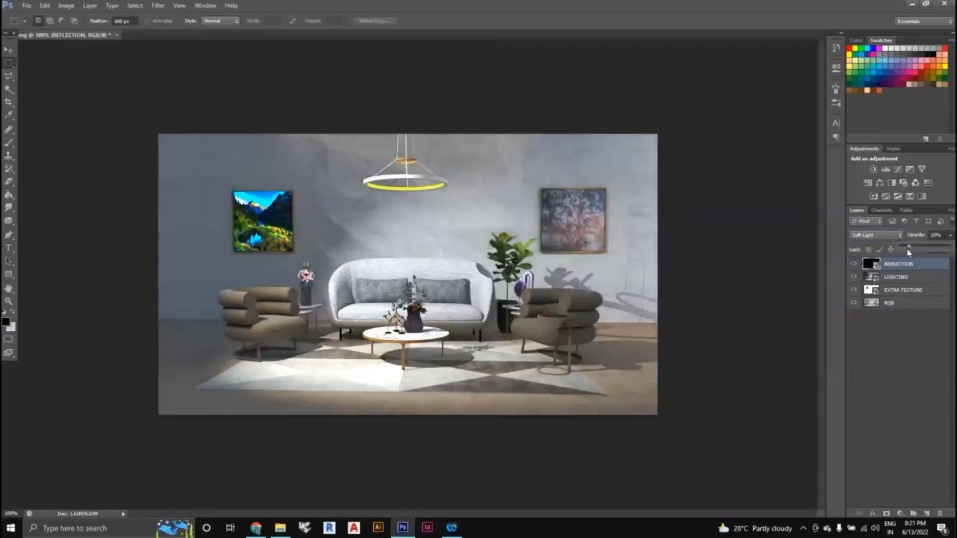
click(796, 369)
click(452, 527)
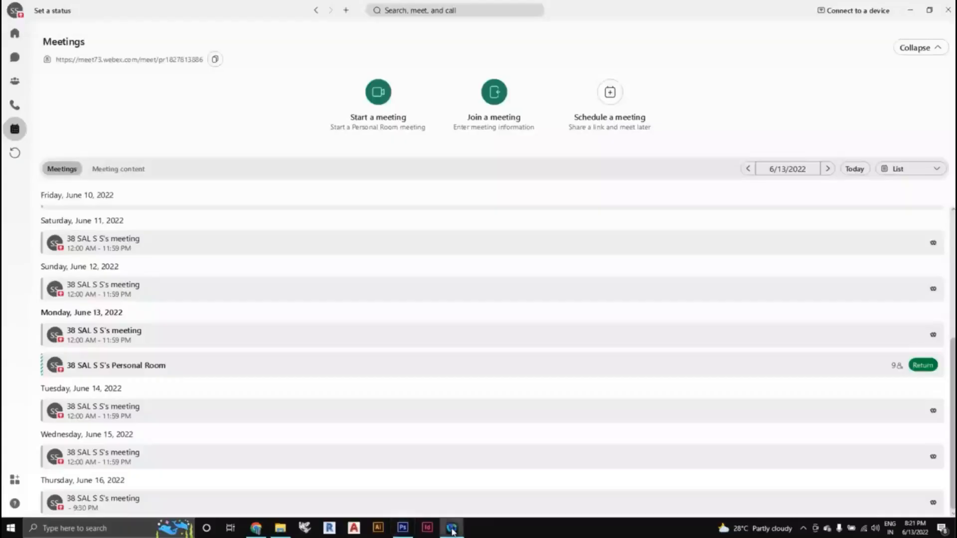
click(452, 527)
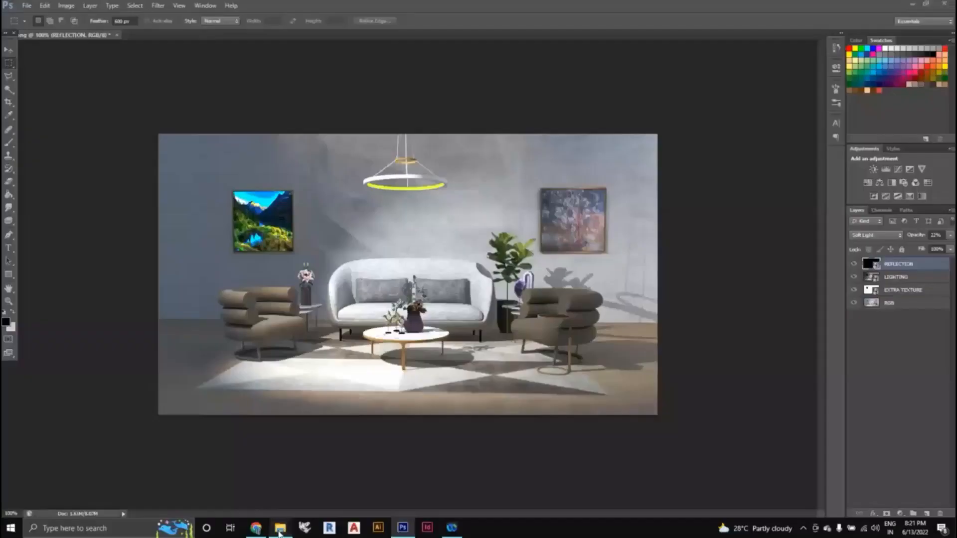
Place the SHADOWS image from the IMAGE folder above the REFLECTION layer at its original size
click(280, 527)
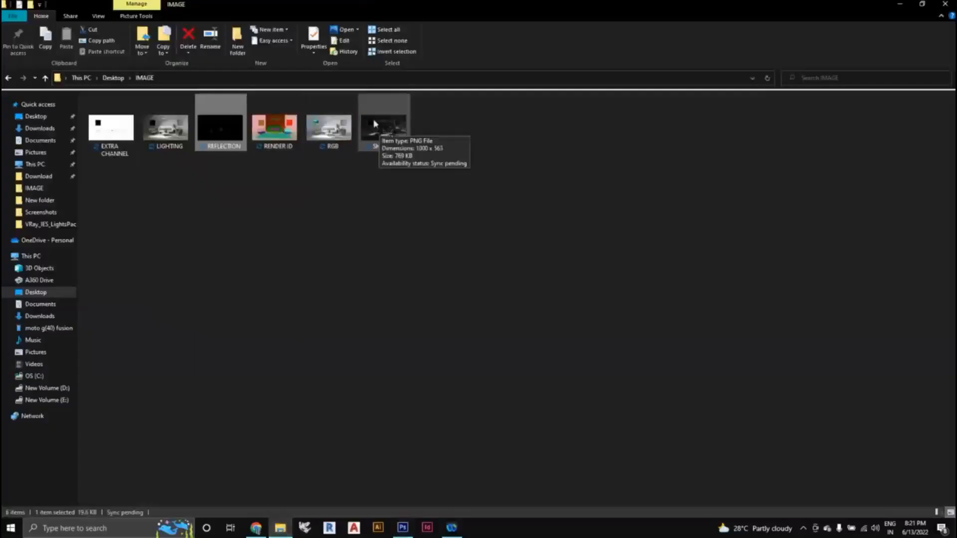
click(389, 136)
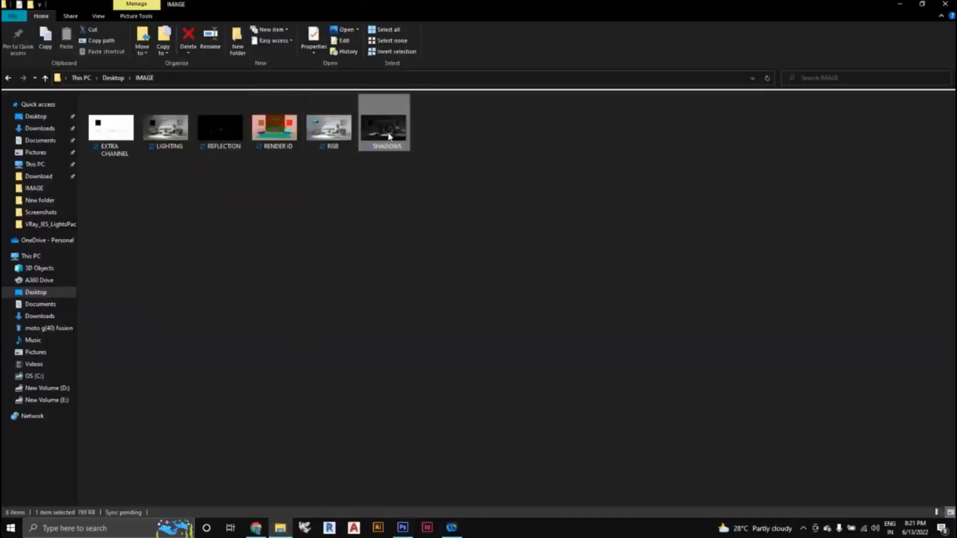
drag(389, 136, 445, 375)
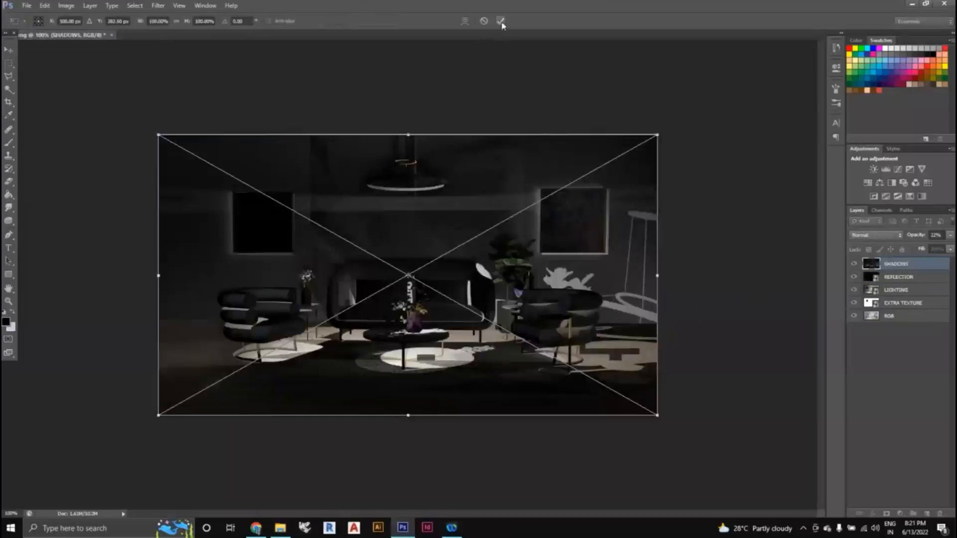
click(500, 21)
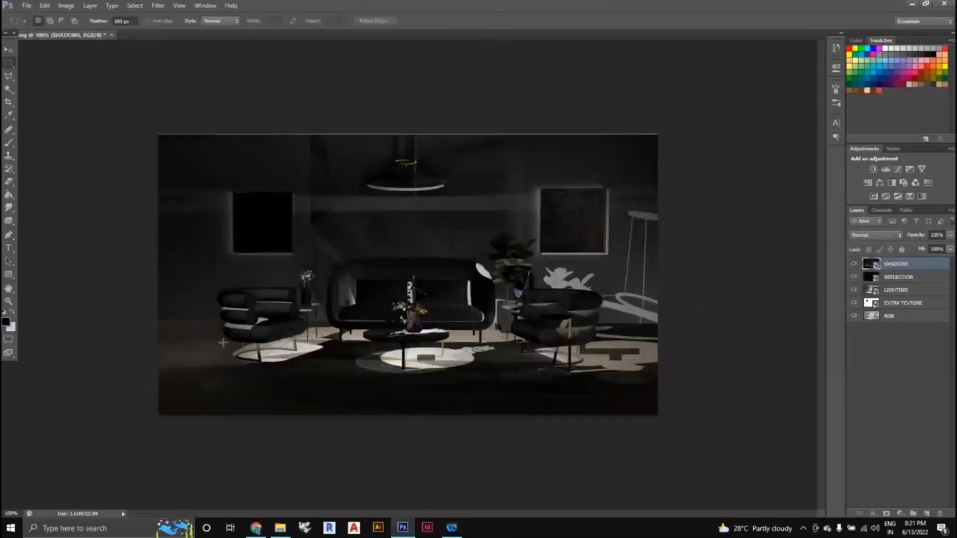
Examine the placed SHADOWS pass closely across the whole room, including the floor and wall shadows
key(ctrl+plus)
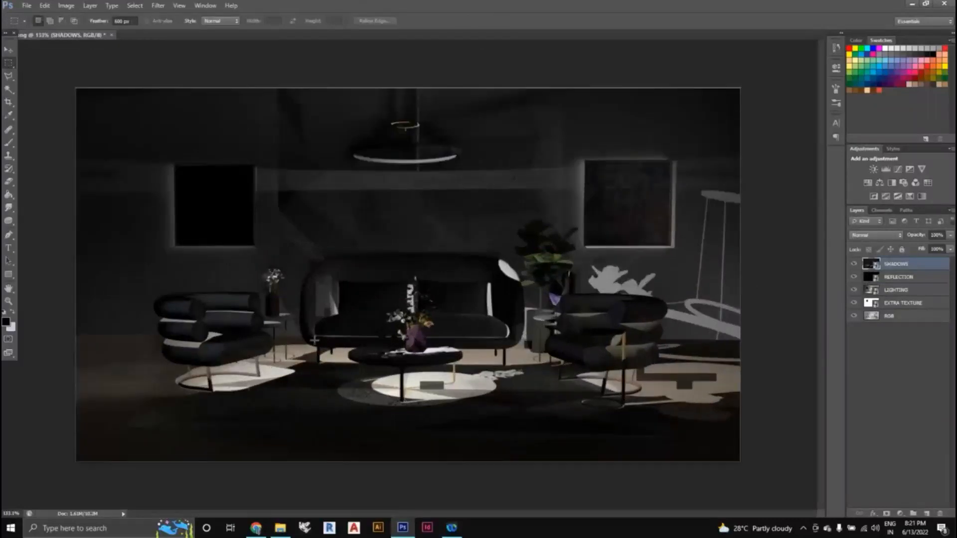
key(ctrl+minus)
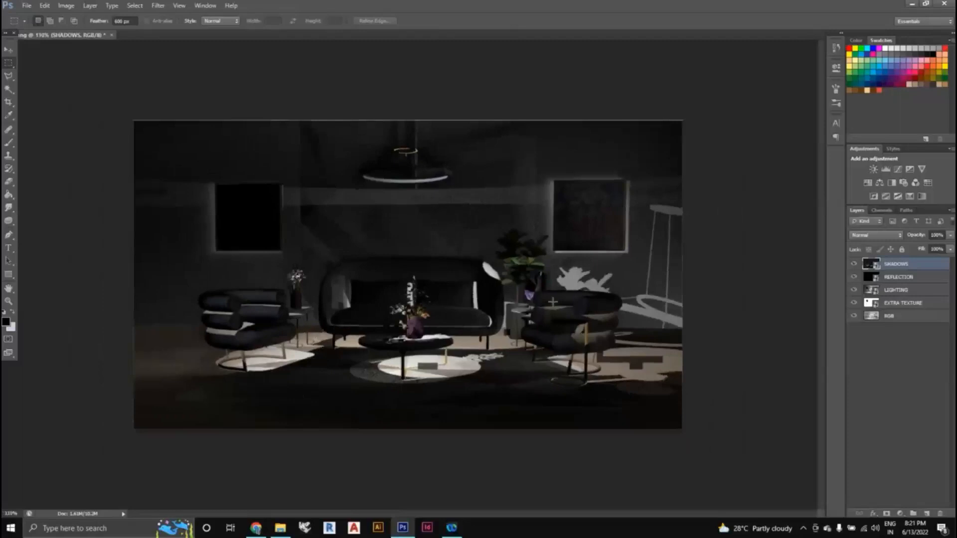
scroll(676, 374, up, 4)
scroll(687, 384, down, 3)
scroll(689, 386, up, 2)
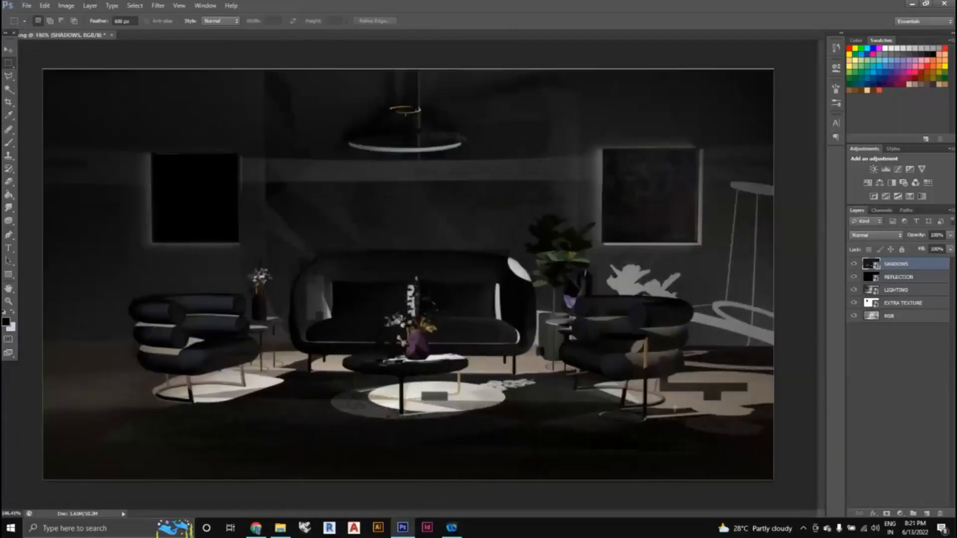
scroll(753, 403, down, 2)
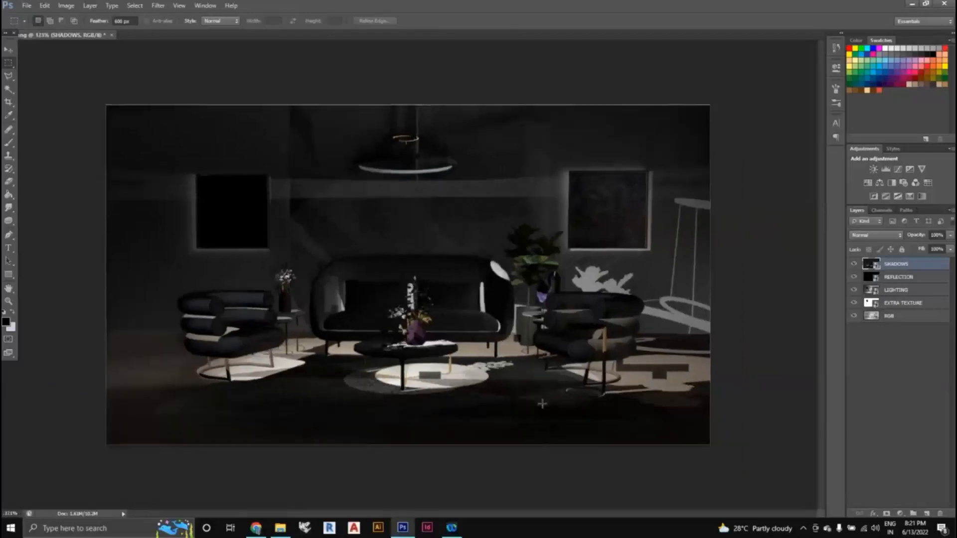
scroll(263, 392, up, 1)
scroll(274, 388, down, 1)
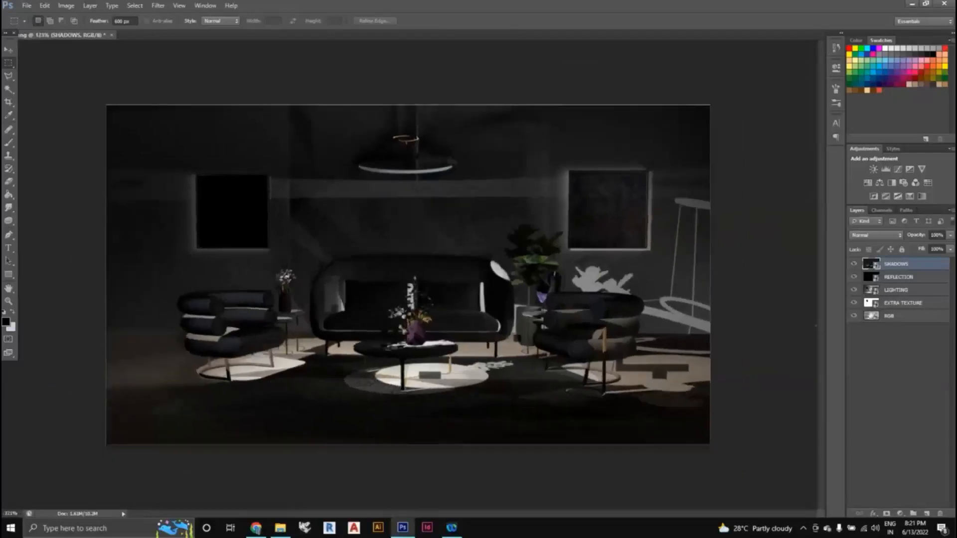
Try the Multiply and Overlay blend modes on the SHADOWS layer, reducing its opacity to about 16%
click(889, 235)
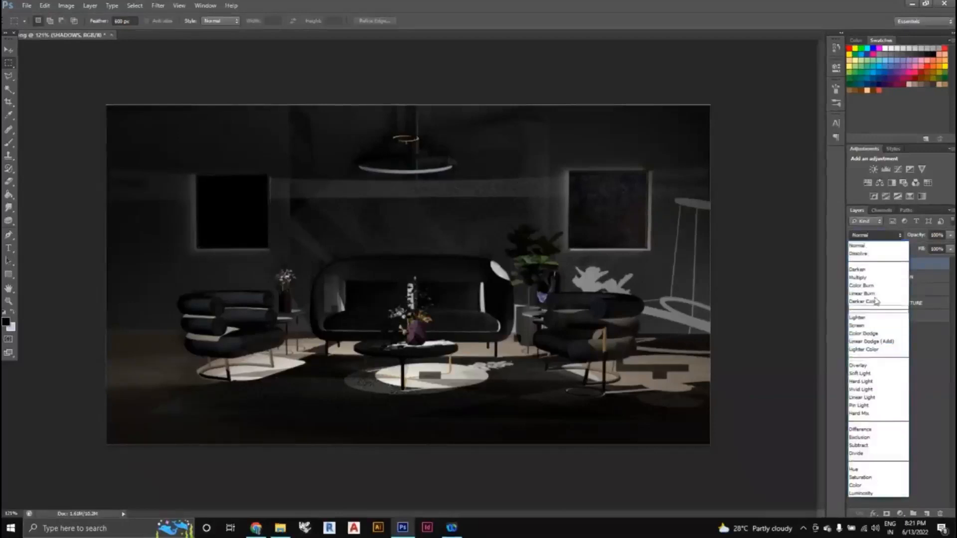
click(880, 277)
click(879, 236)
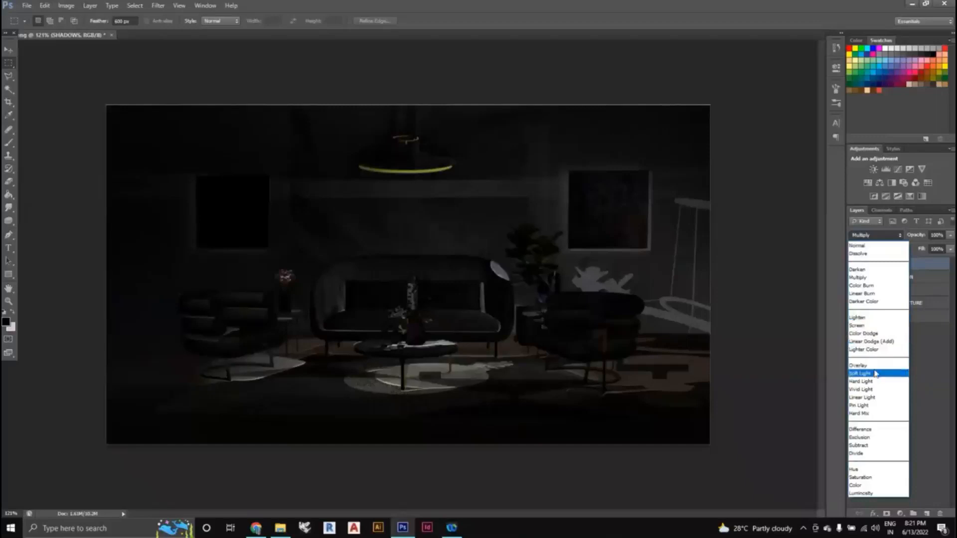
click(875, 366)
click(888, 236)
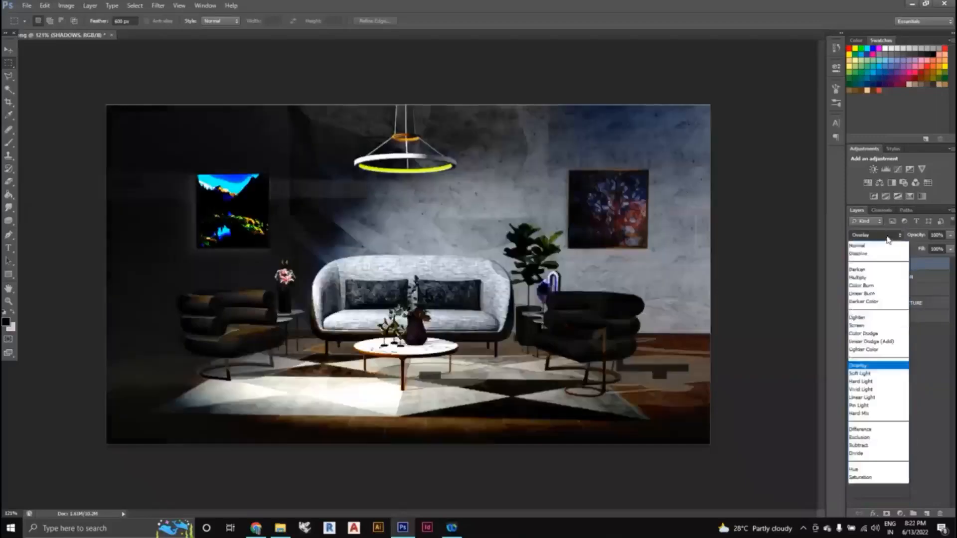
click(884, 365)
click(950, 235)
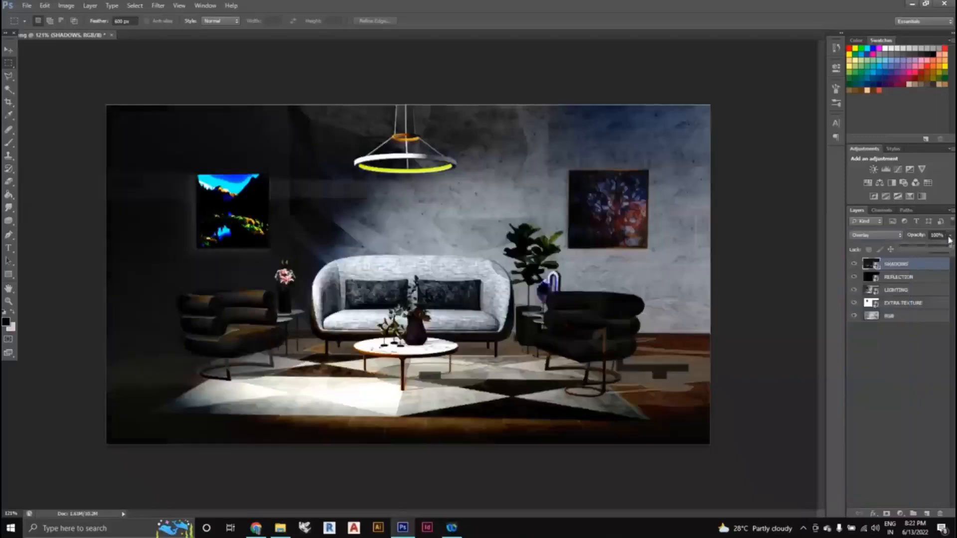
drag(948, 247, 909, 255)
click(898, 419)
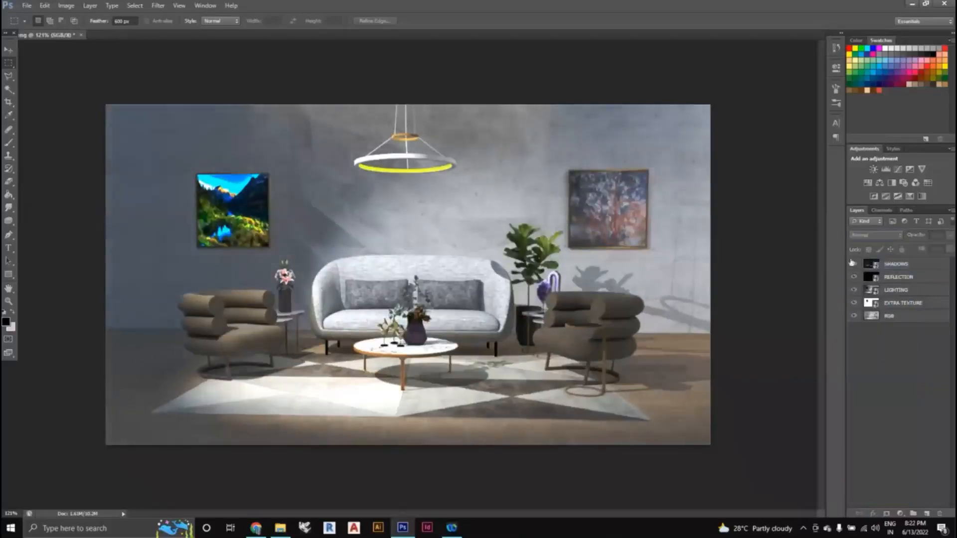
Compare the composite with the plain RGB render by hiding all four channel layers one by one and showing them again
click(854, 264)
click(854, 277)
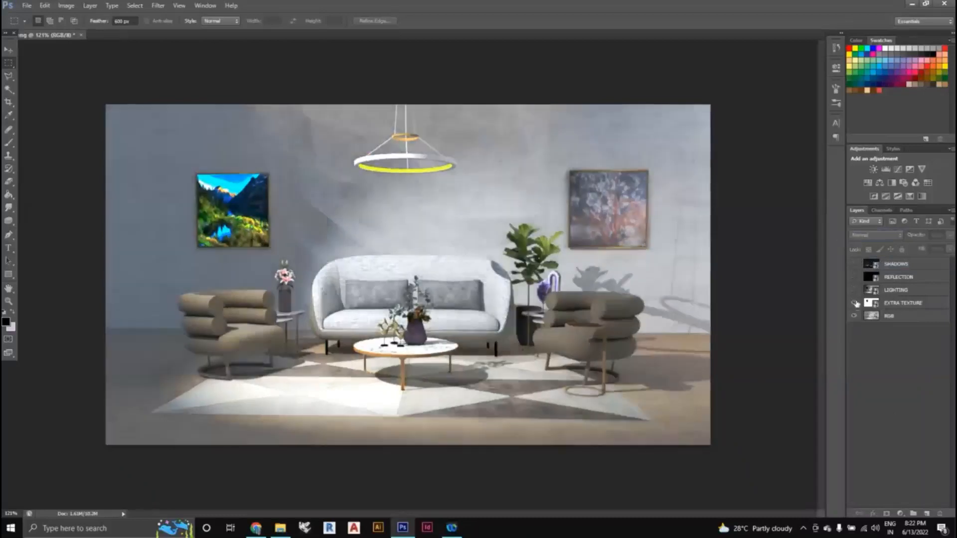
click(853, 289)
click(853, 302)
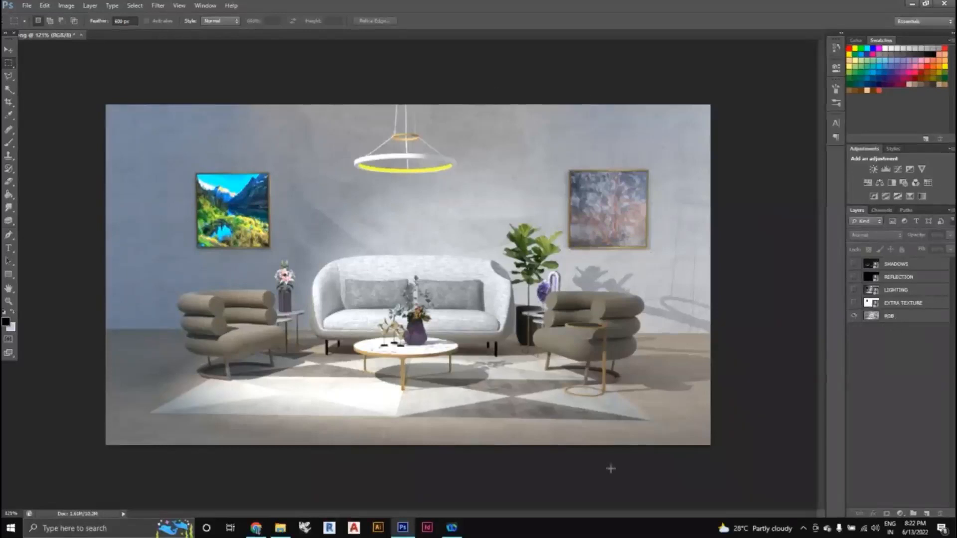
click(853, 303)
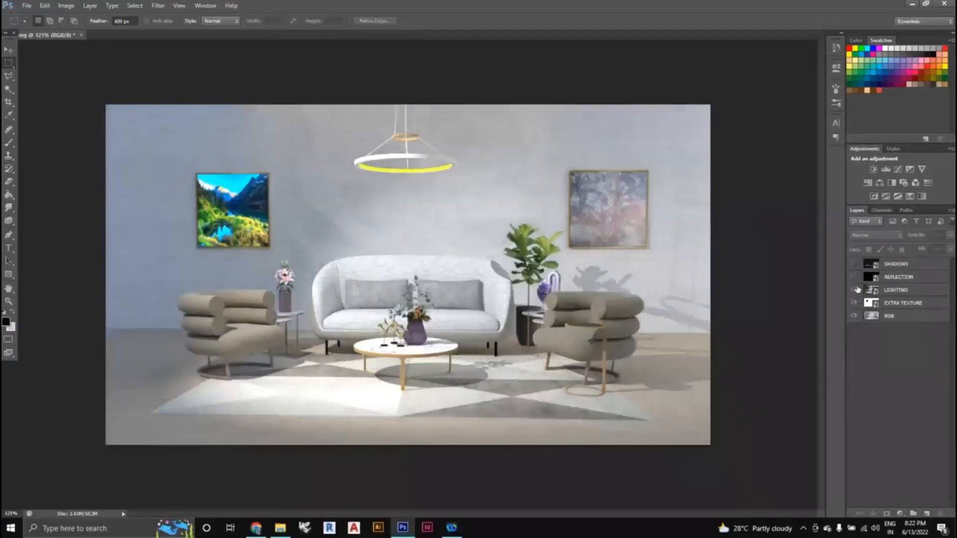
click(853, 289)
click(853, 277)
click(853, 264)
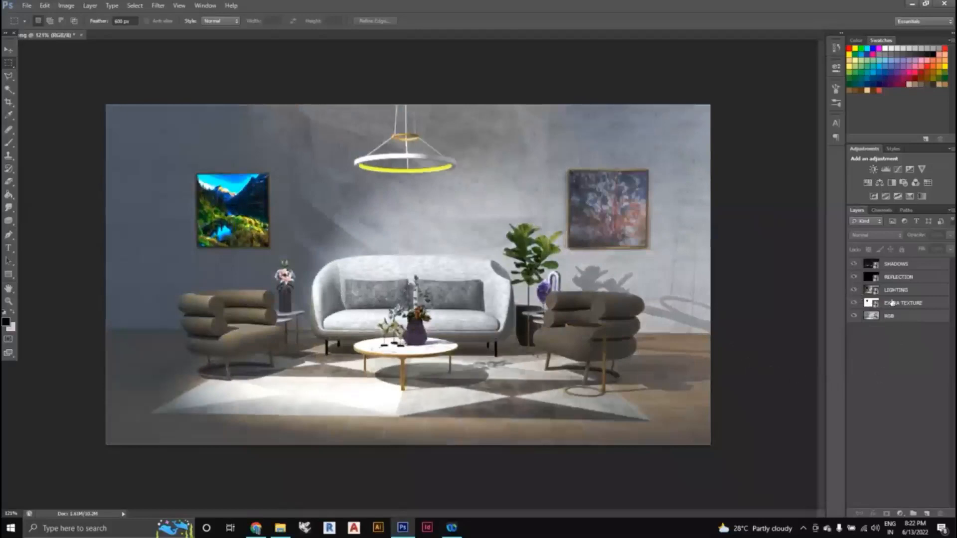
Set the SHADOWS layer's blend mode to Soft Light, lower its opacity to about 12% and deselect the layer
click(912, 265)
click(950, 235)
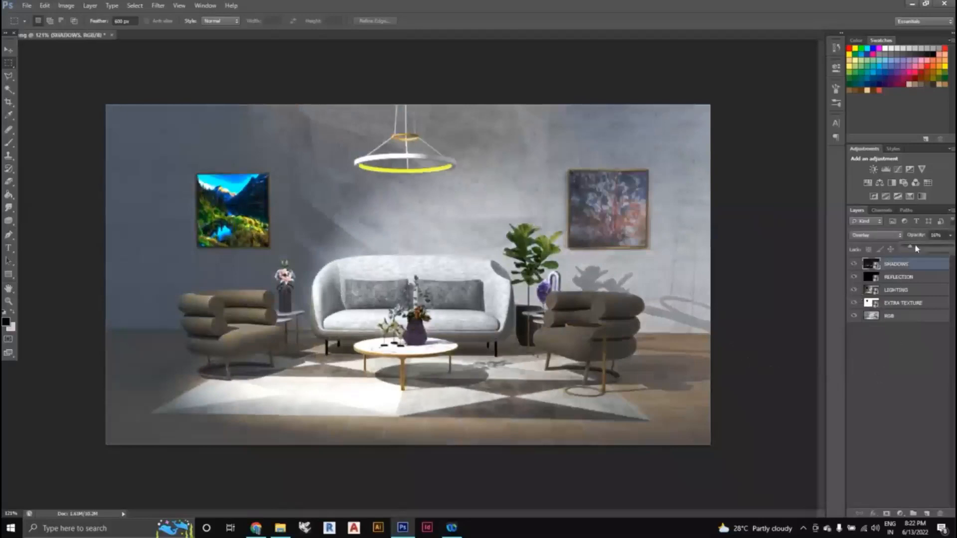
click(894, 238)
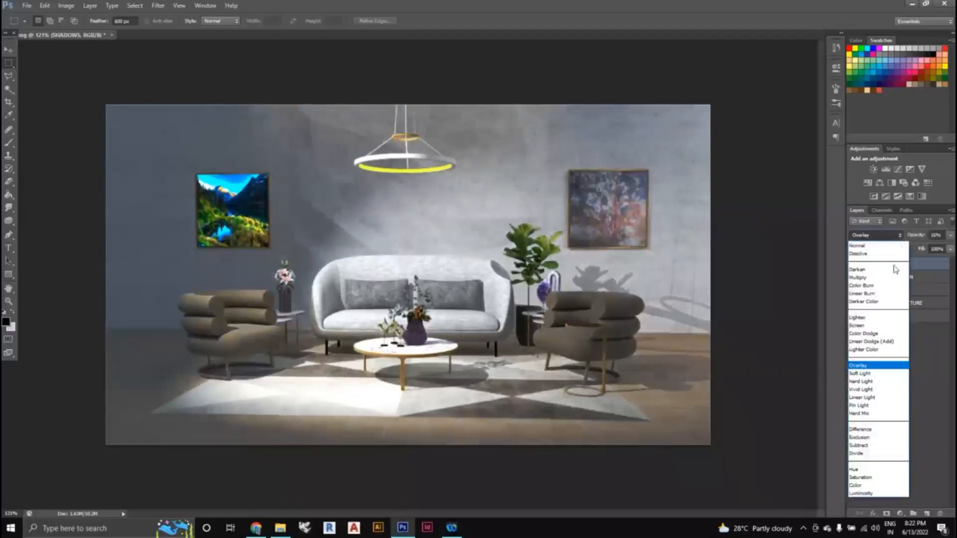
click(879, 376)
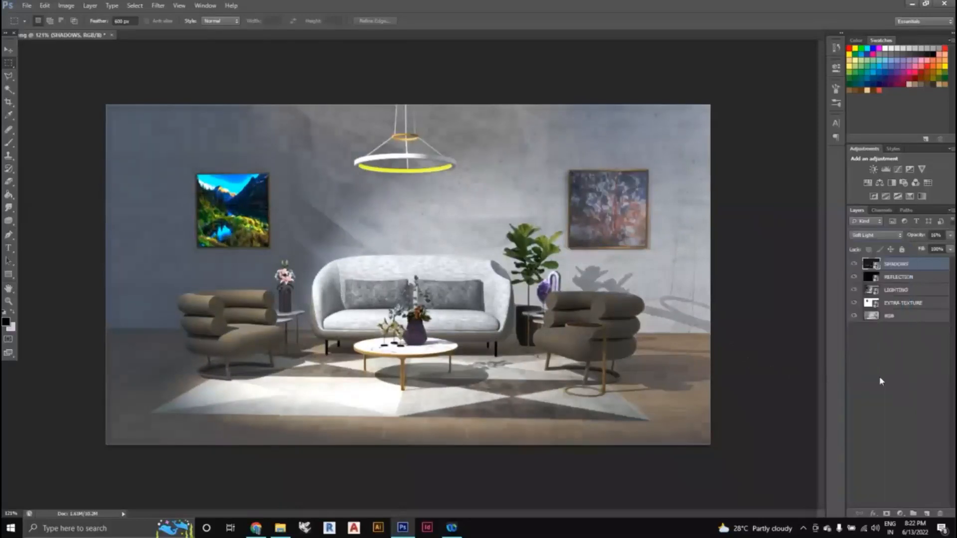
click(950, 249)
drag(914, 248, 910, 251)
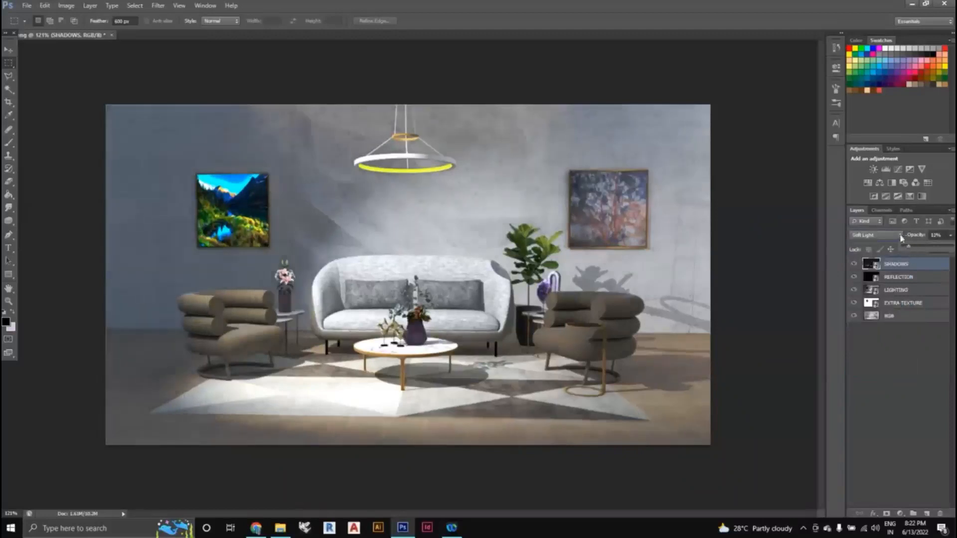
click(921, 388)
click(903, 278)
click(897, 311)
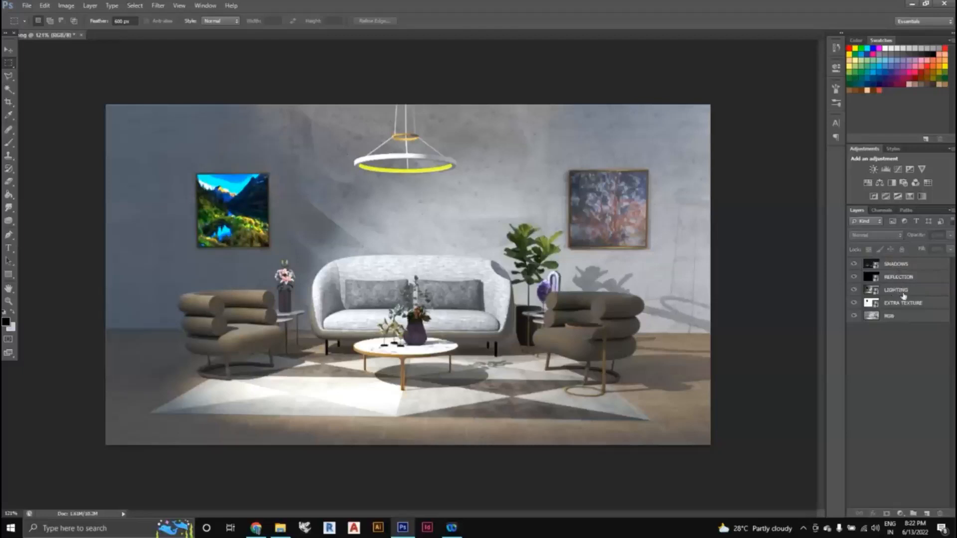
Place the RENDER ID image from the IMAGE folder above the SHADOWS layer at its original size
click(895, 262)
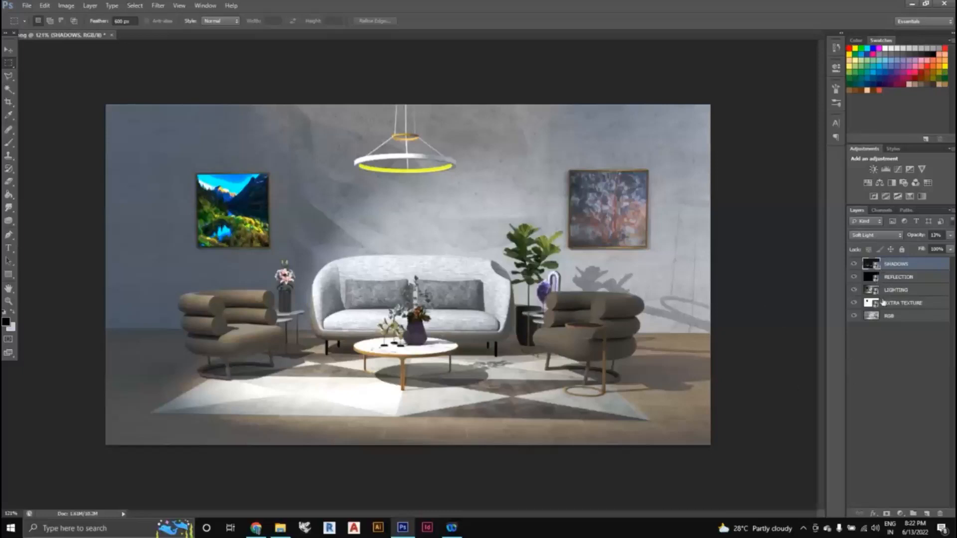
click(282, 532)
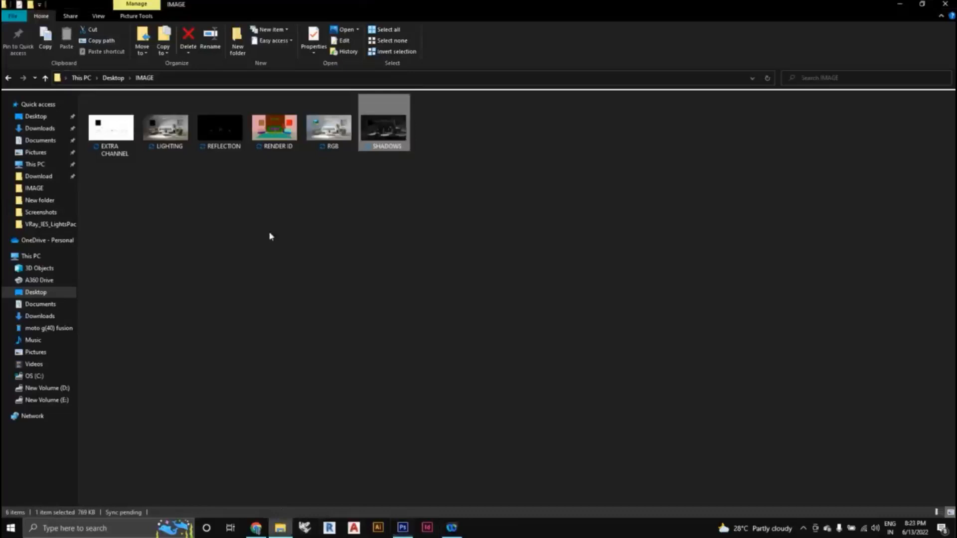
click(113, 148)
click(166, 130)
click(219, 135)
click(274, 130)
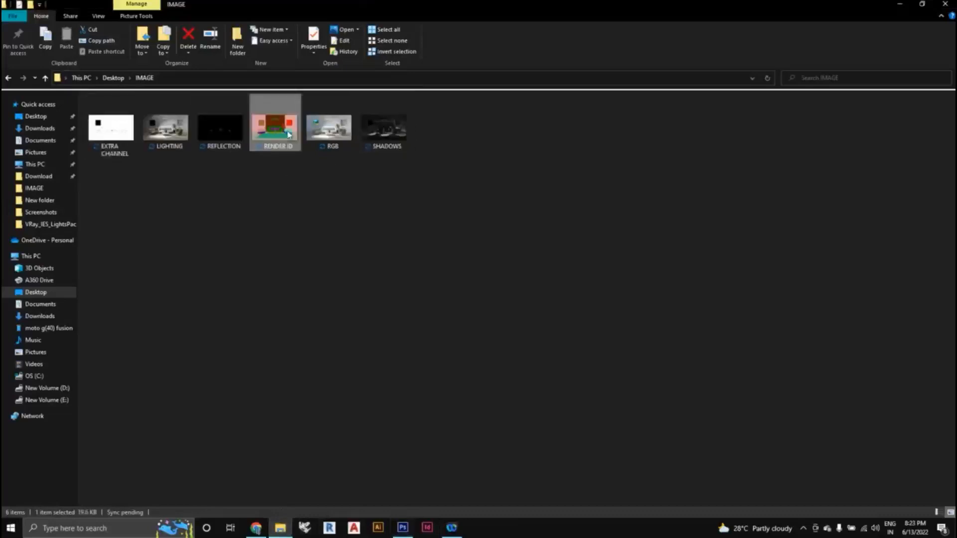
click(369, 142)
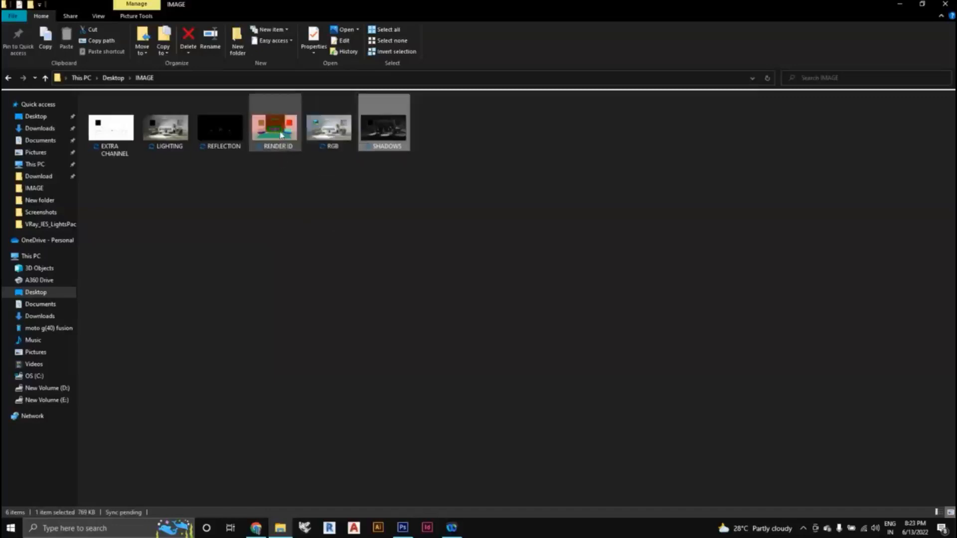
drag(281, 134, 423, 388)
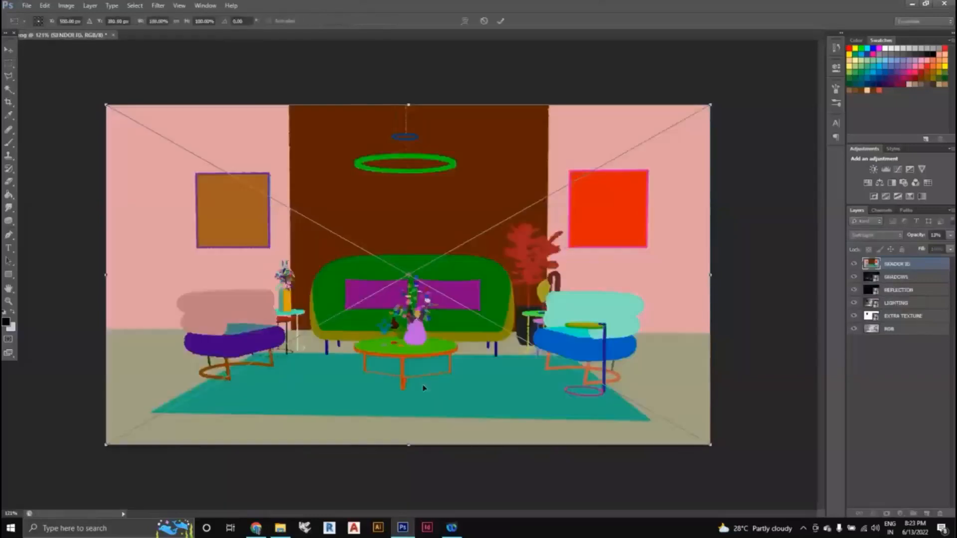
click(500, 23)
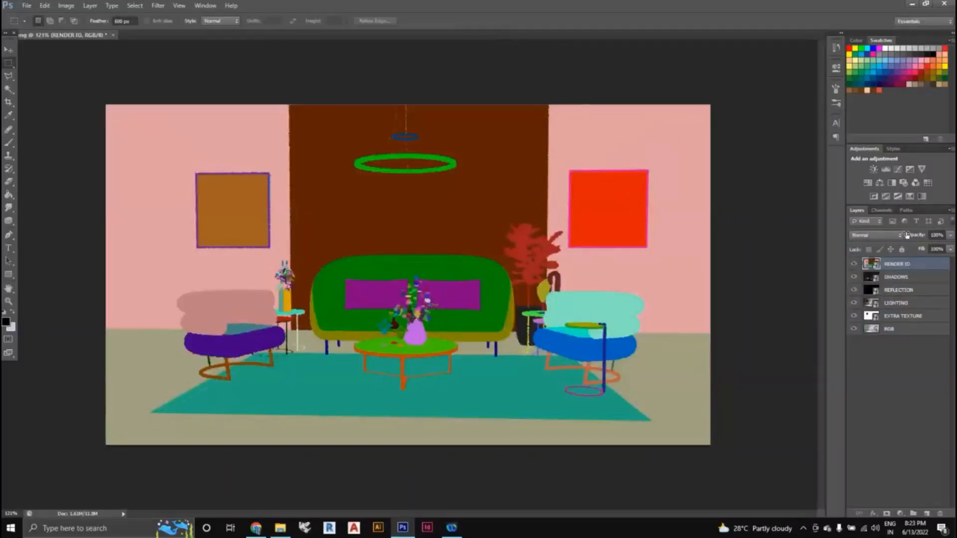
Keep the RENDER ID layer on Normal blending, hide it and switch to the Move tool
click(887, 235)
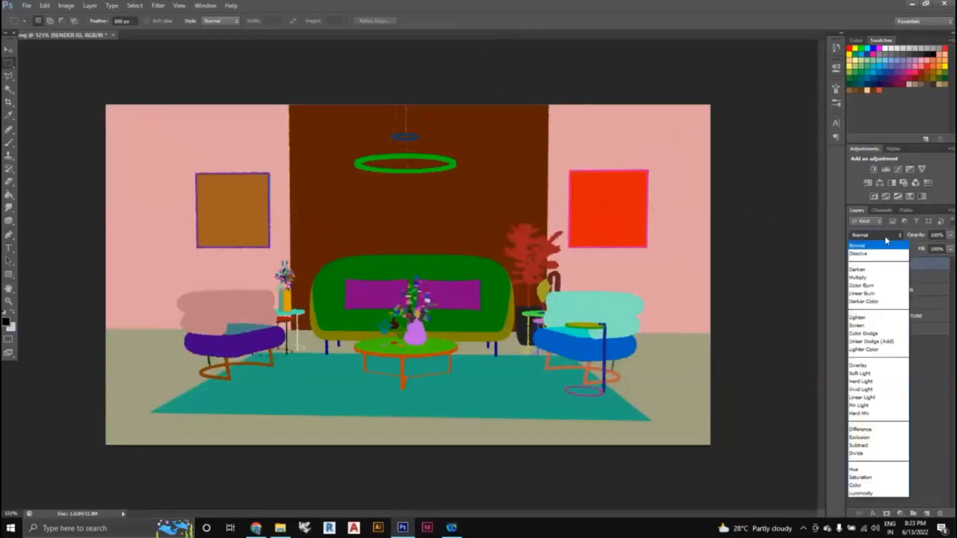
click(886, 241)
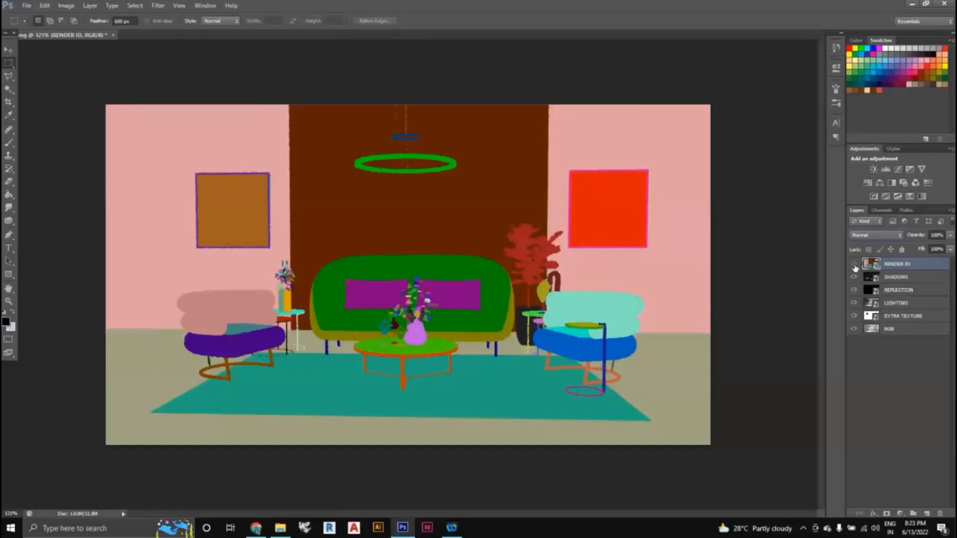
click(854, 265)
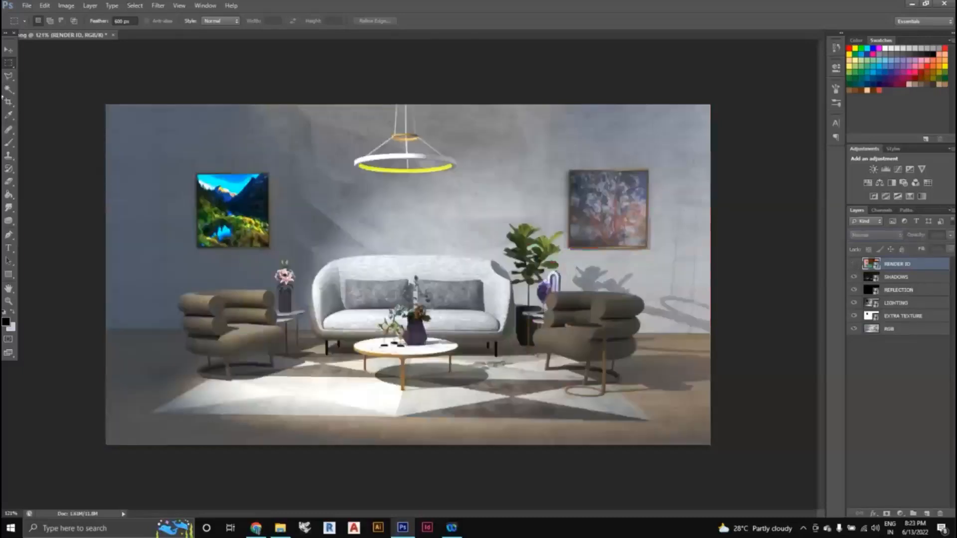
click(8, 50)
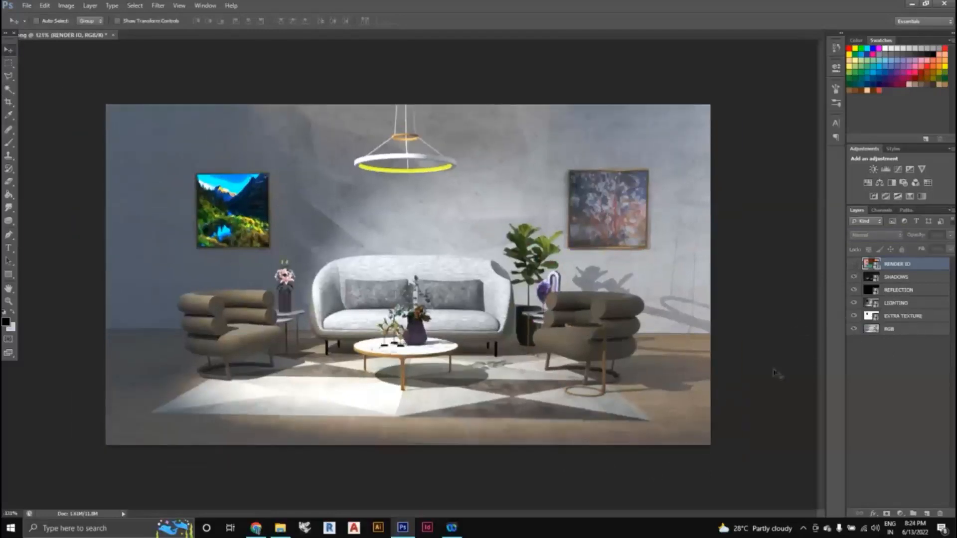
Switch to the Magic Wand tool for selecting areas of the render
scroll(519, 451, up, 2)
scroll(519, 452, down, 2)
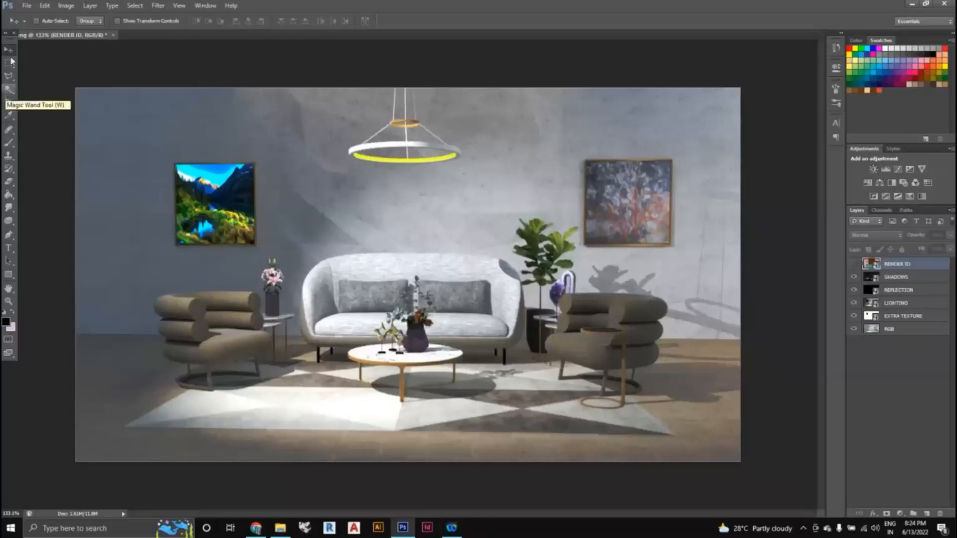
click(10, 89)
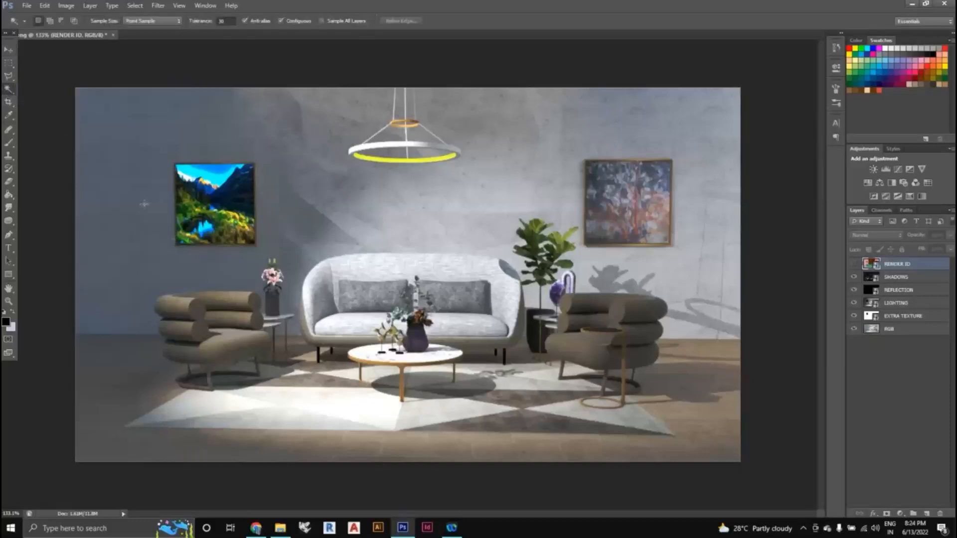
Try to select the rug directly on the RGB layer with the Magic Wand, sampling its light and dark areas
click(898, 333)
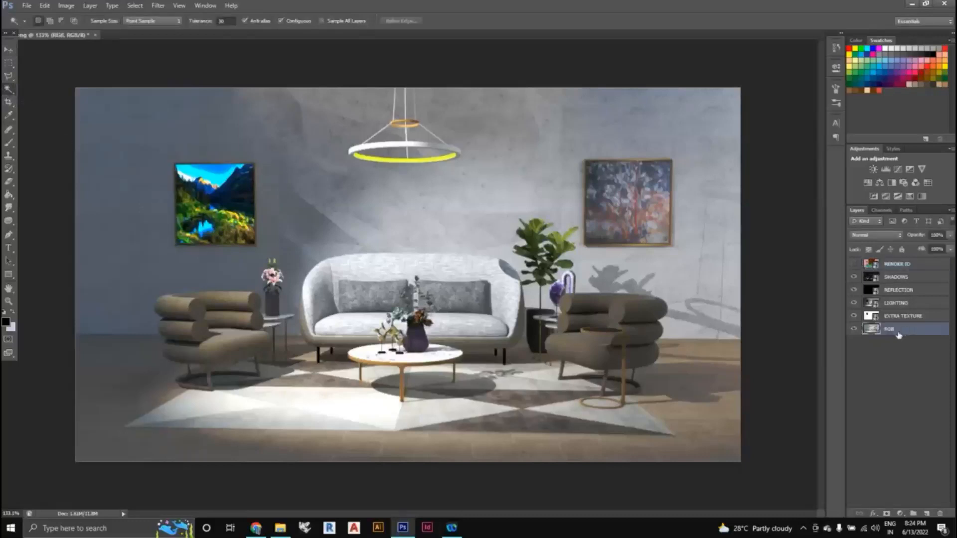
click(294, 403)
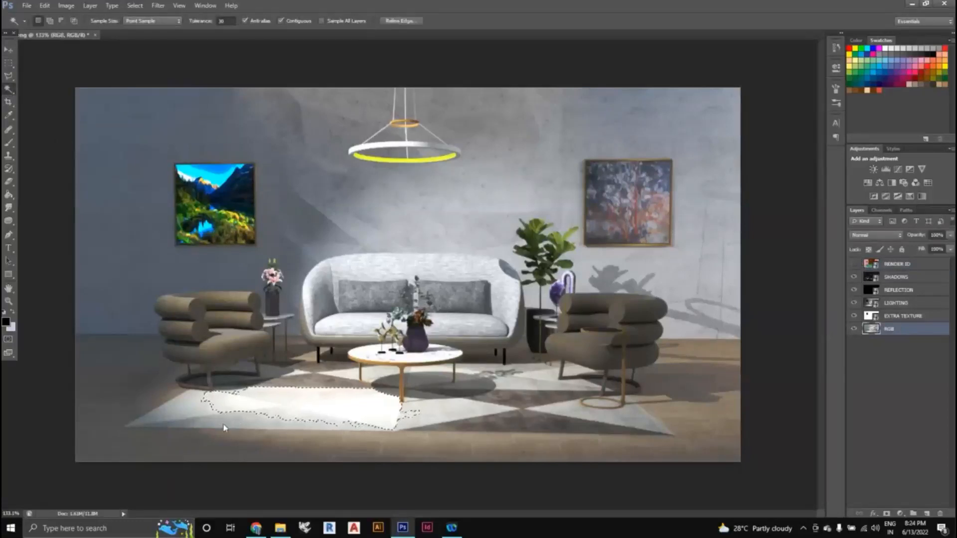
click(194, 430)
click(371, 407)
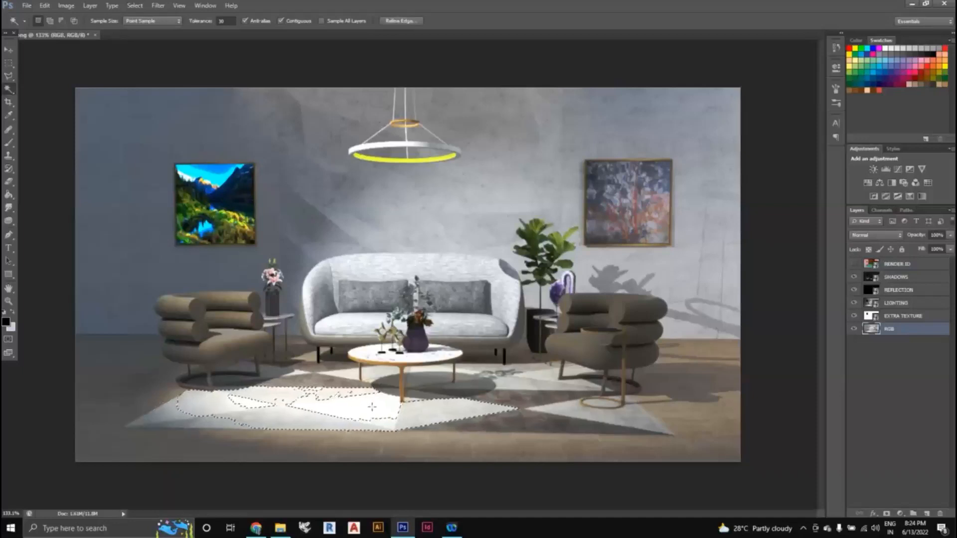
click(377, 414)
click(419, 422)
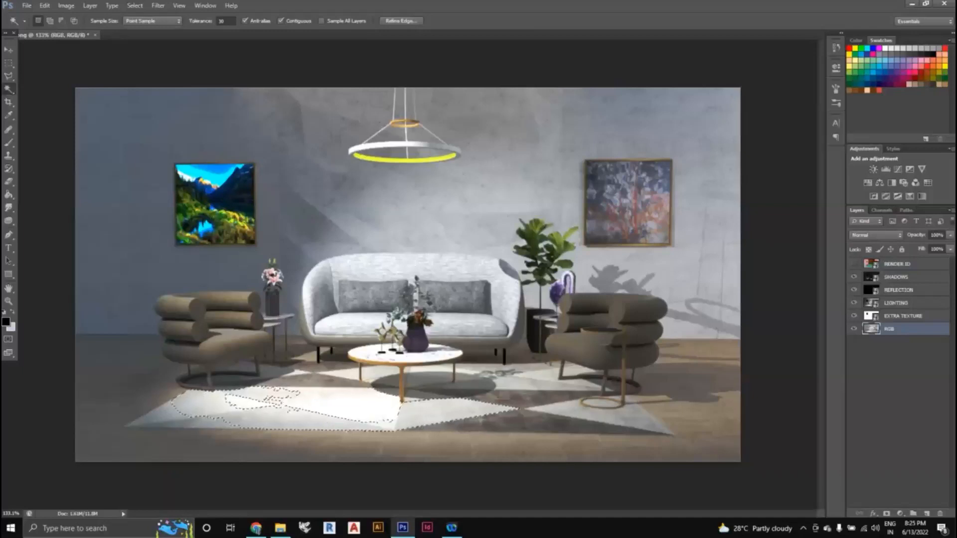
click(585, 393)
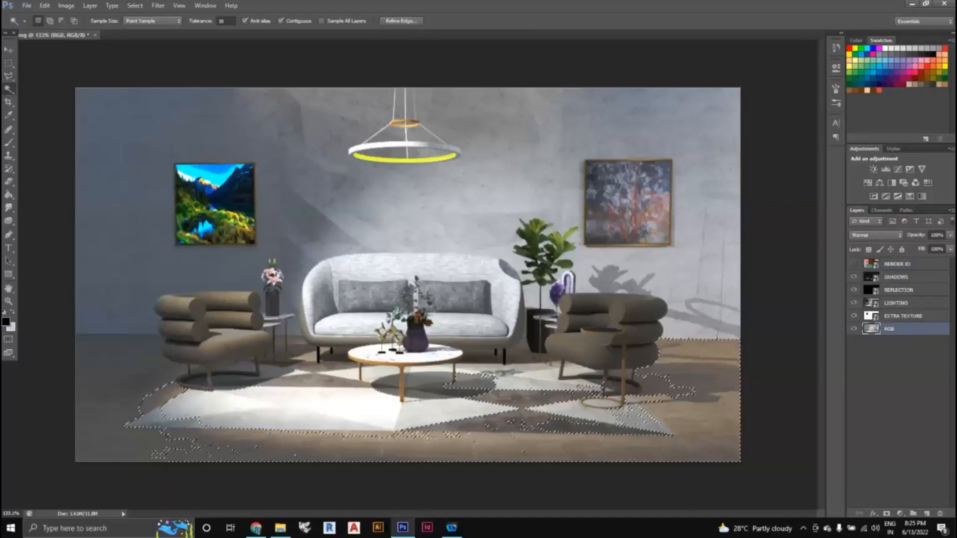
click(550, 378)
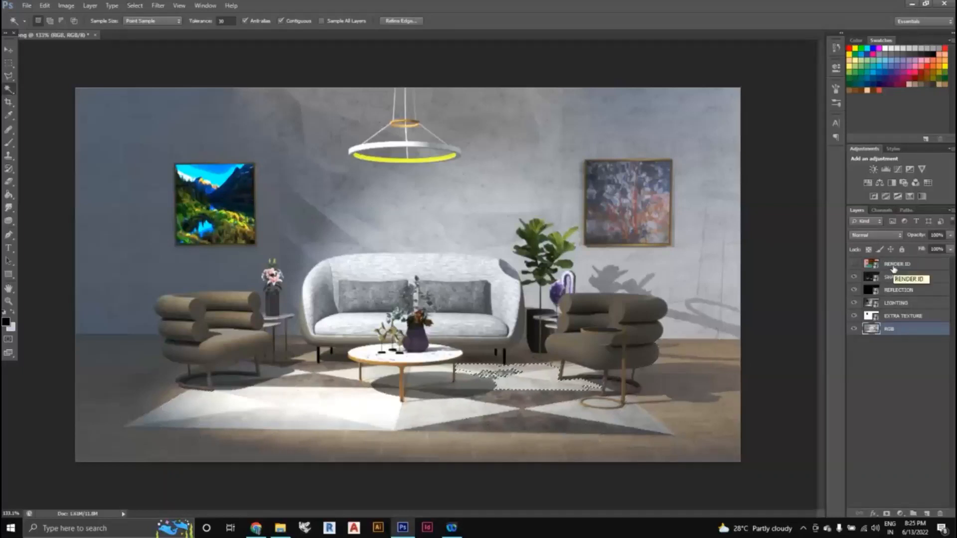
Show the RENDER ID layer and select its teal rug area with the Magic Wand
click(893, 269)
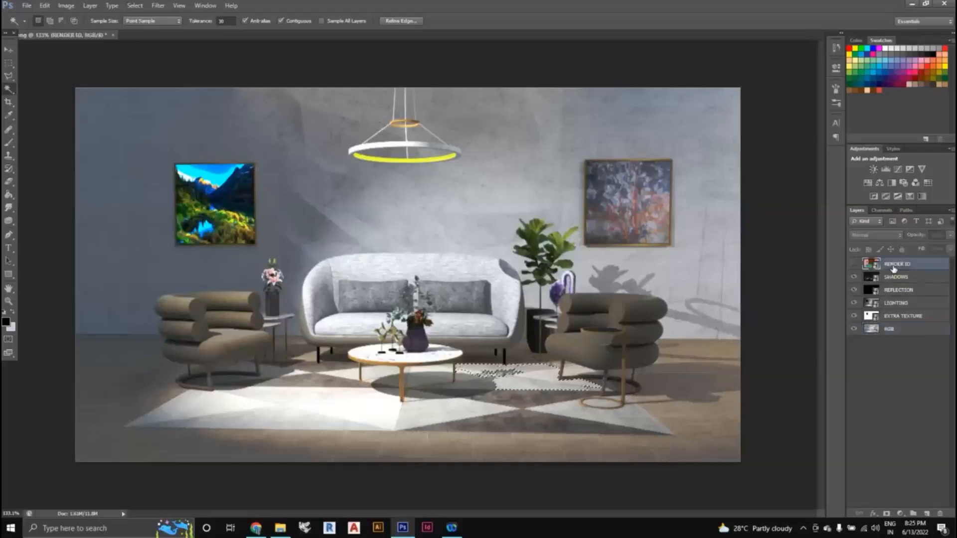
click(853, 264)
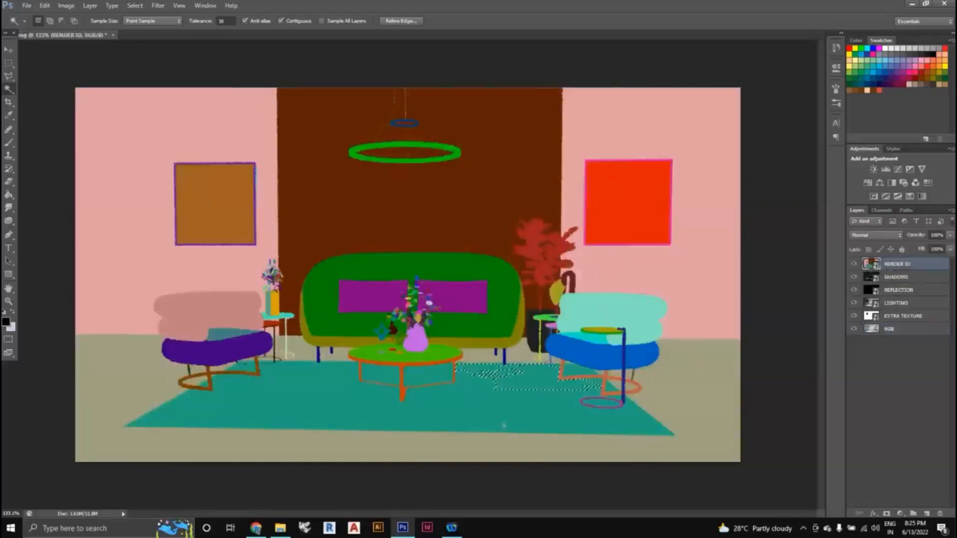
click(468, 420)
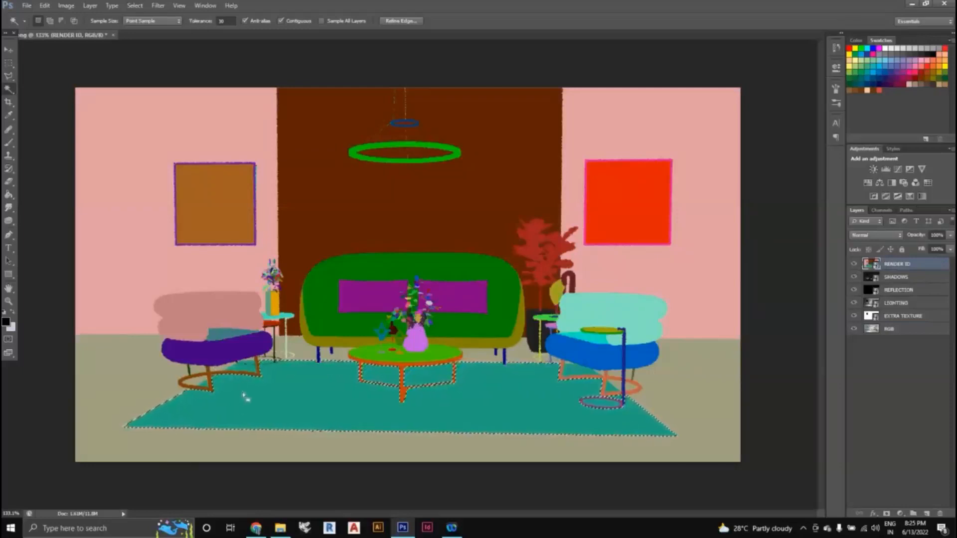
scroll(245, 397, up, 2)
scroll(244, 397, down, 1)
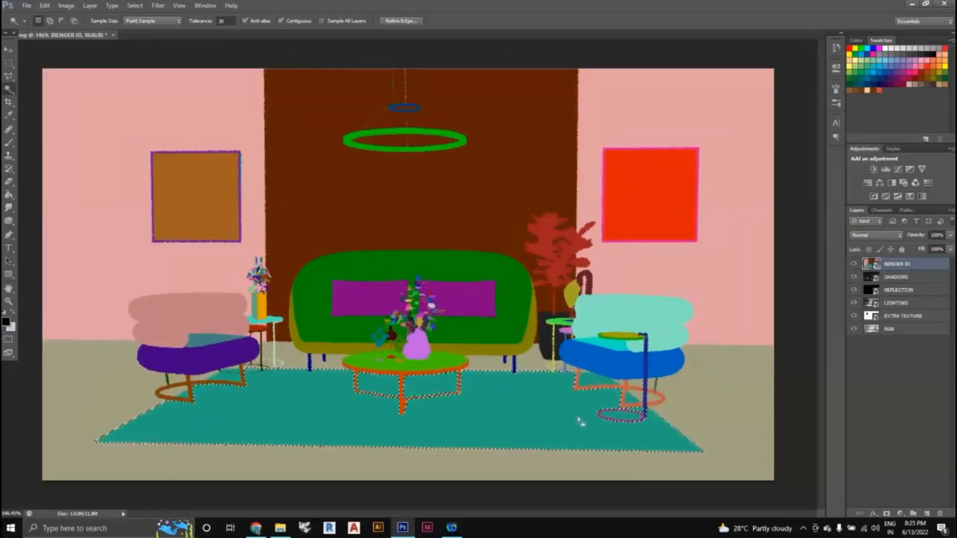
key(shift)
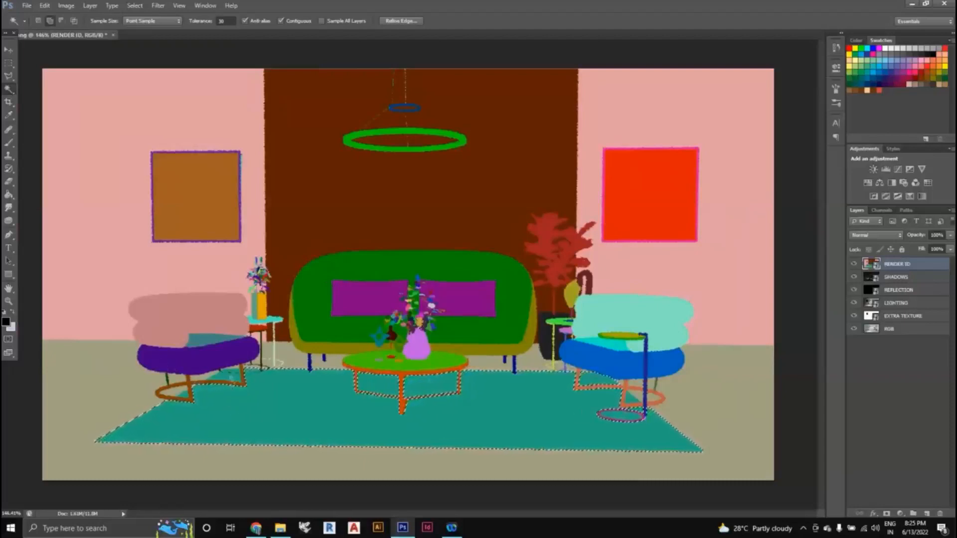
key(ctrl+minus)
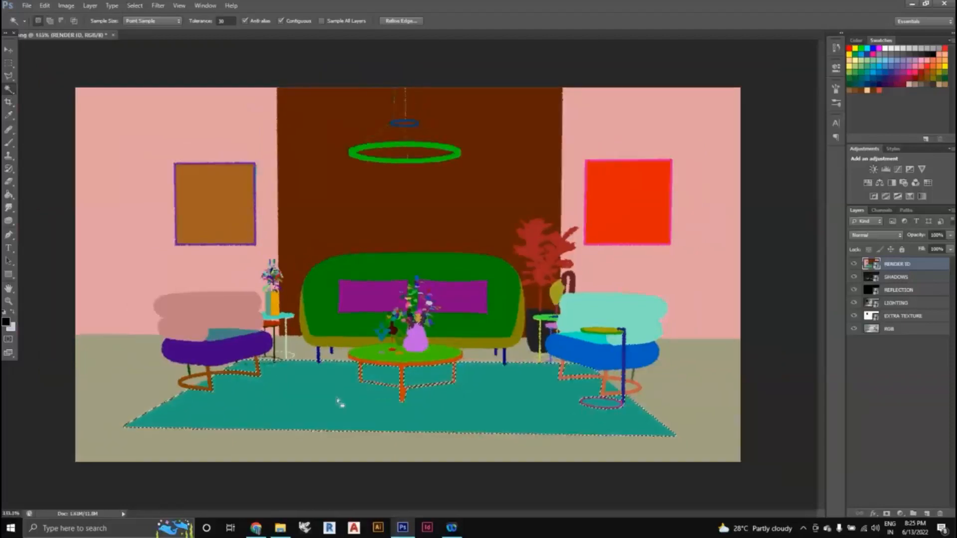
key(ctrl+plus)
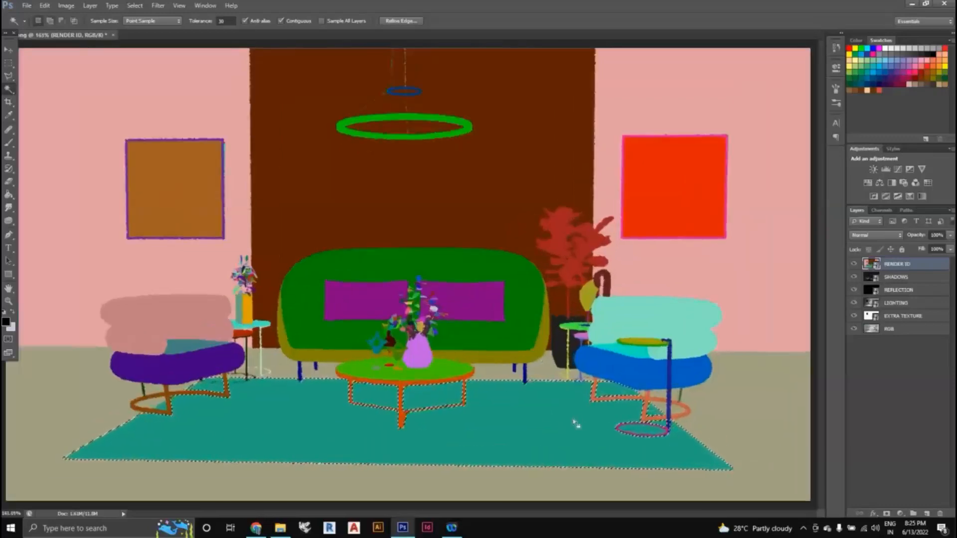
key(ctrl+minus)
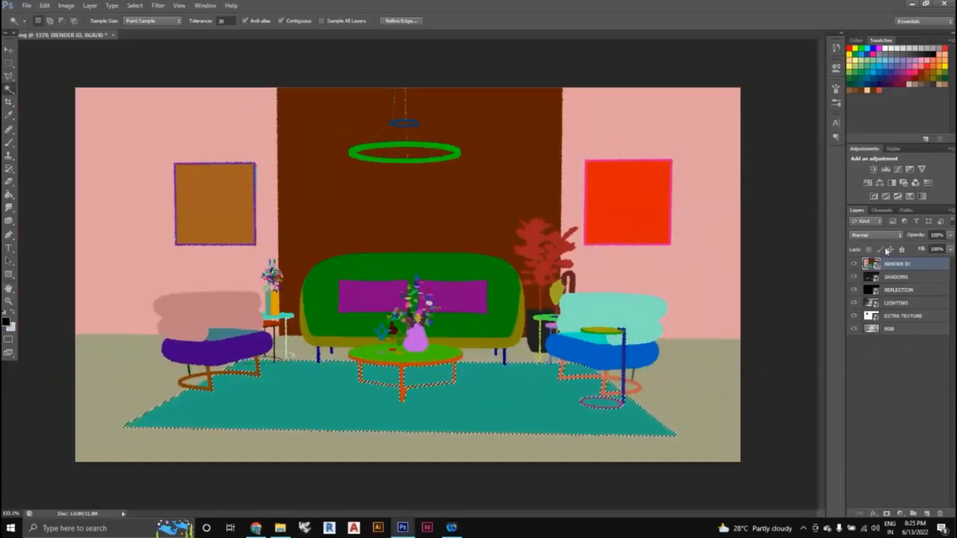
click(882, 73)
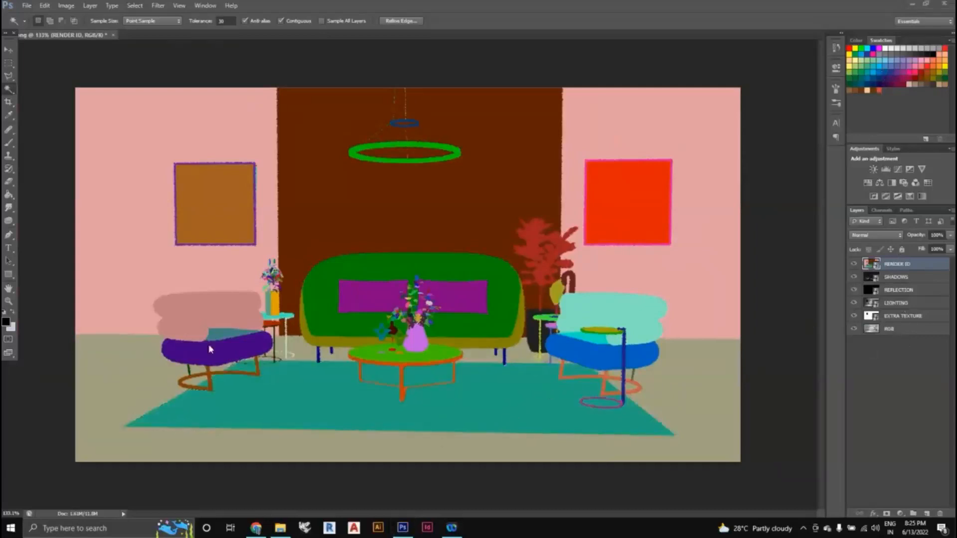
click(352, 420)
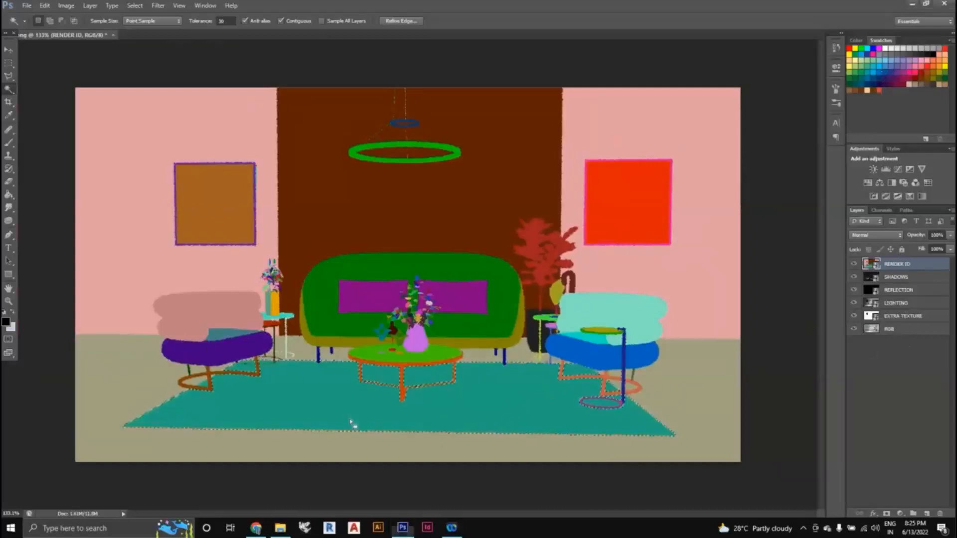
Hide the RENDER ID layer and cut the selected rug from the RGB layer onto a new layer
click(895, 330)
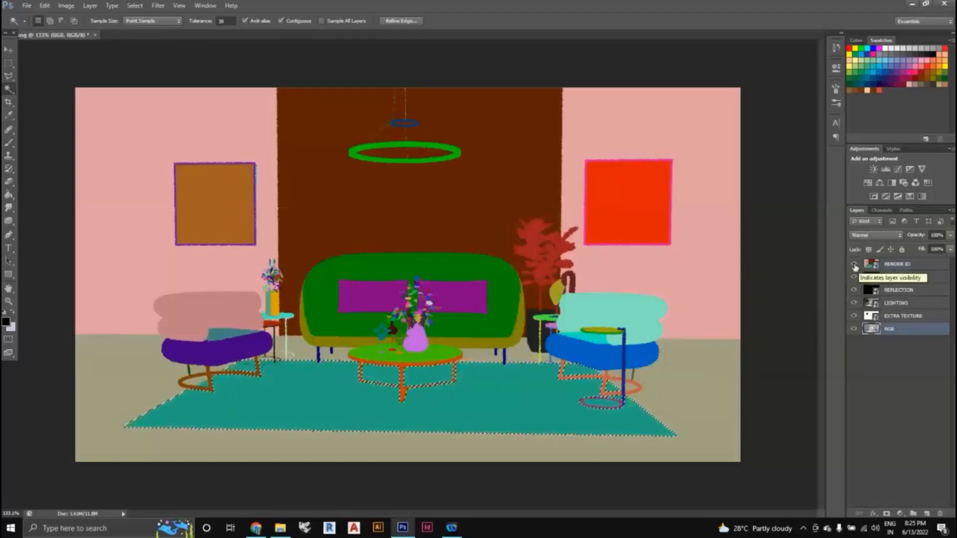
click(854, 264)
scroll(342, 468, up, 1)
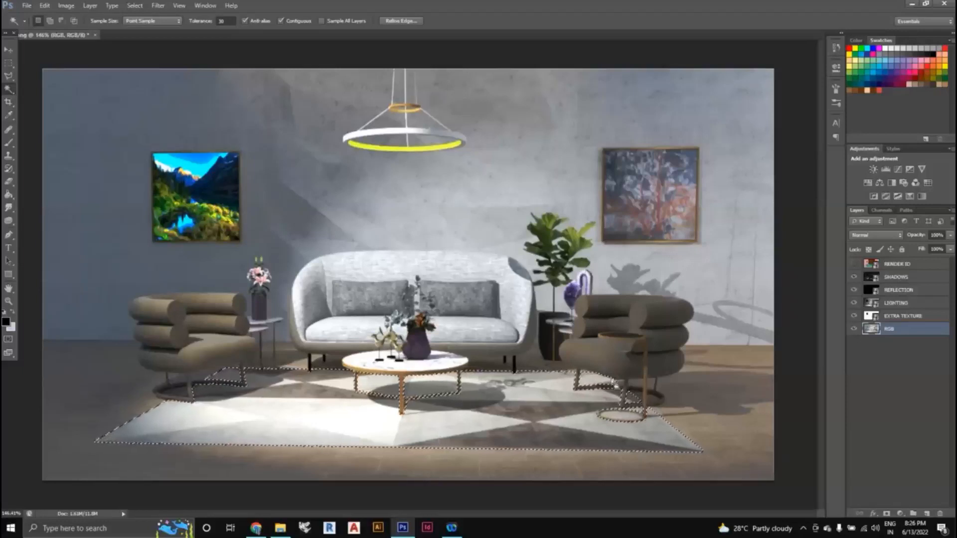
right_click(432, 420)
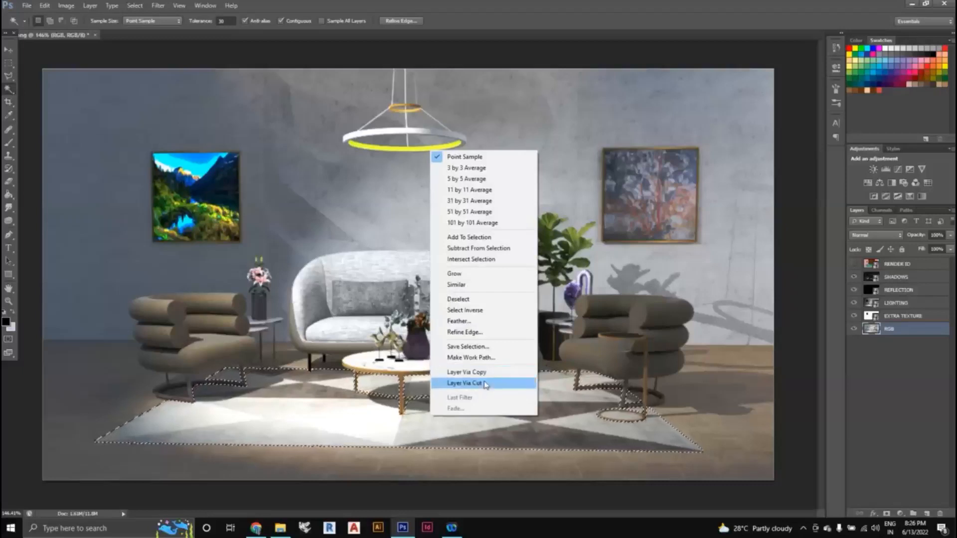
click(485, 384)
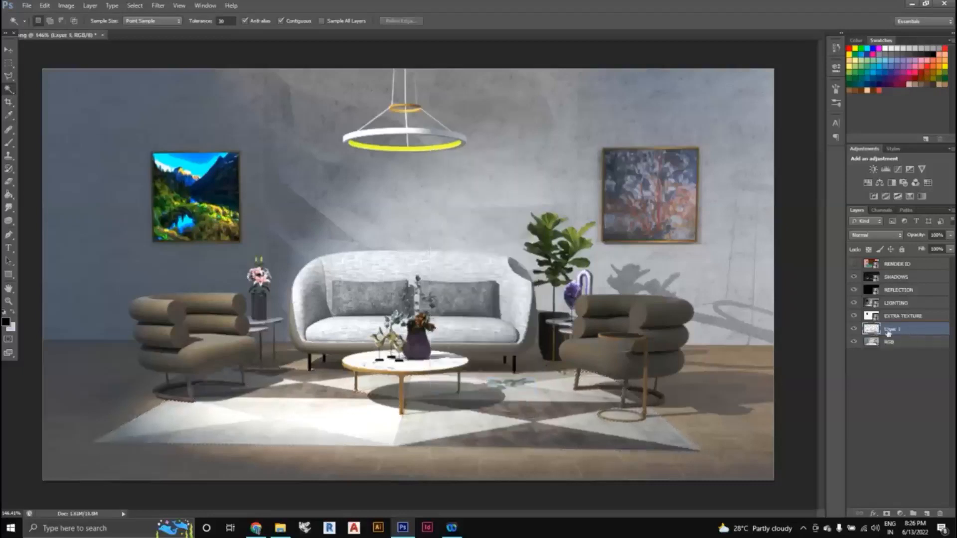
Isolate the rug layer by hiding the RGB, EXTRA TEXTURE, LIGHTING, REFLECTION and SHADOWS layers
click(853, 342)
click(854, 315)
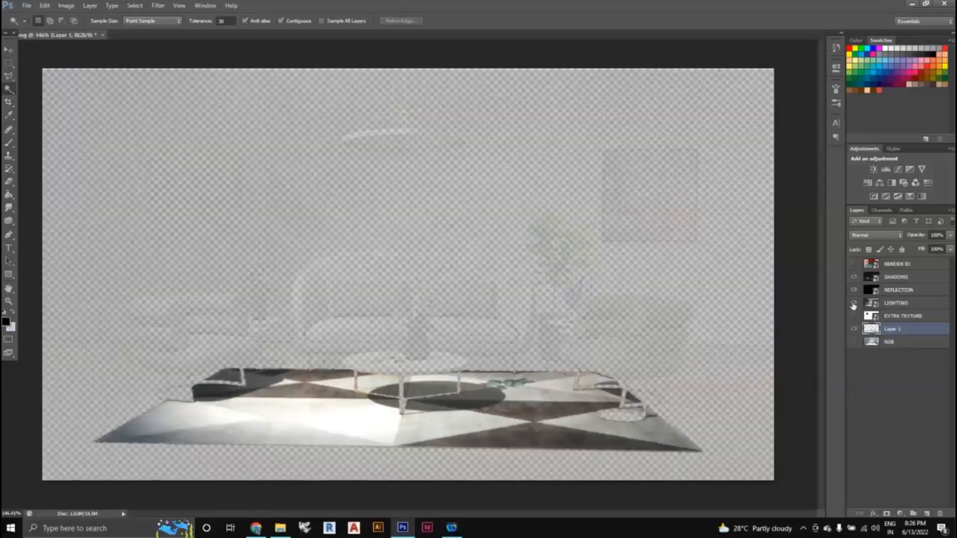
click(854, 302)
click(853, 290)
click(853, 276)
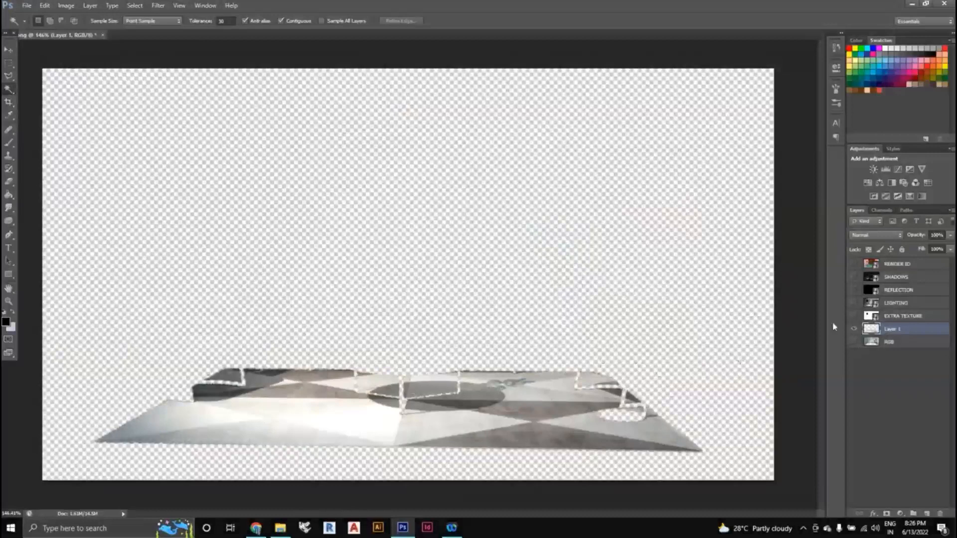
Darken the rug layer with Levels, setting the shadow input to 34 and the midtones to 0.84
click(888, 344)
click(889, 330)
key(ctrl+l)
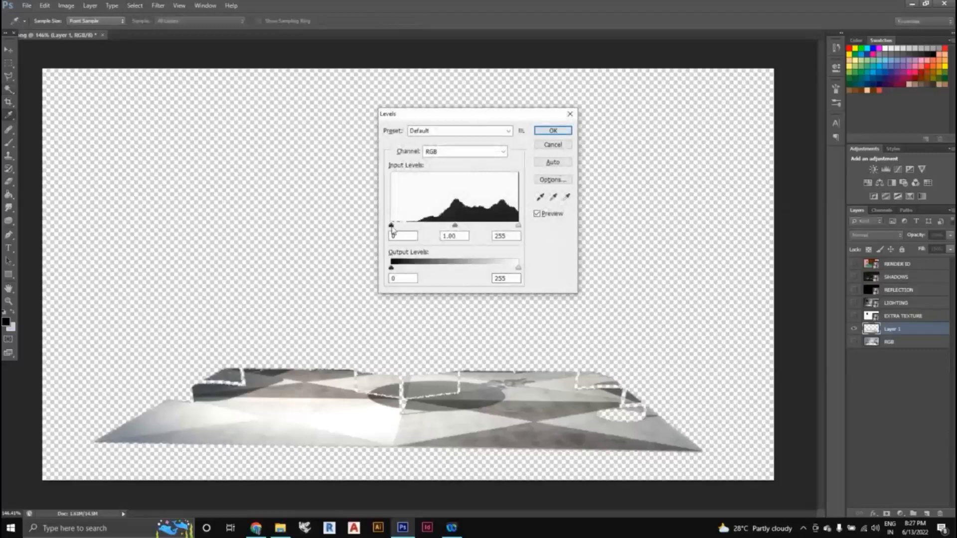
drag(391, 225, 469, 228)
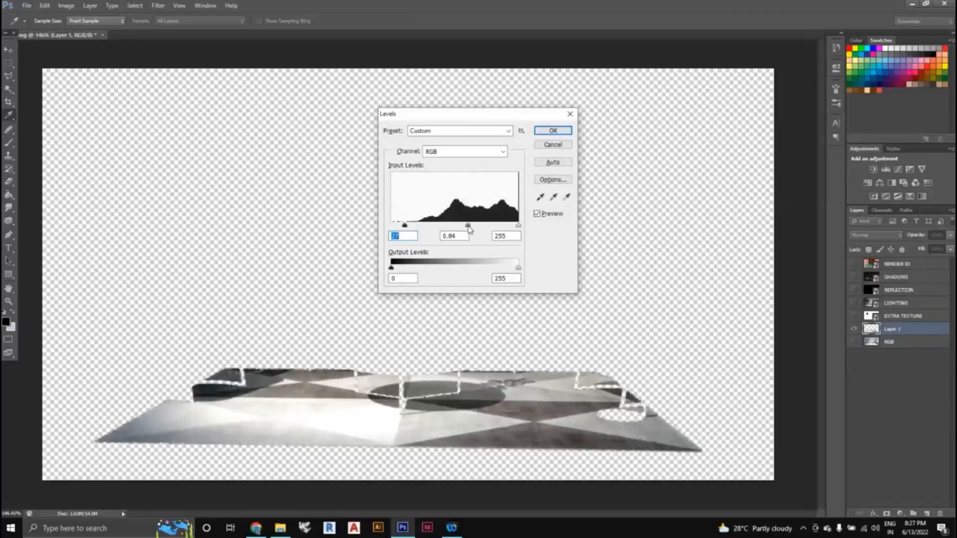
key(Tab)
key(Tab)
key(Tab)
drag(404, 226, 407, 227)
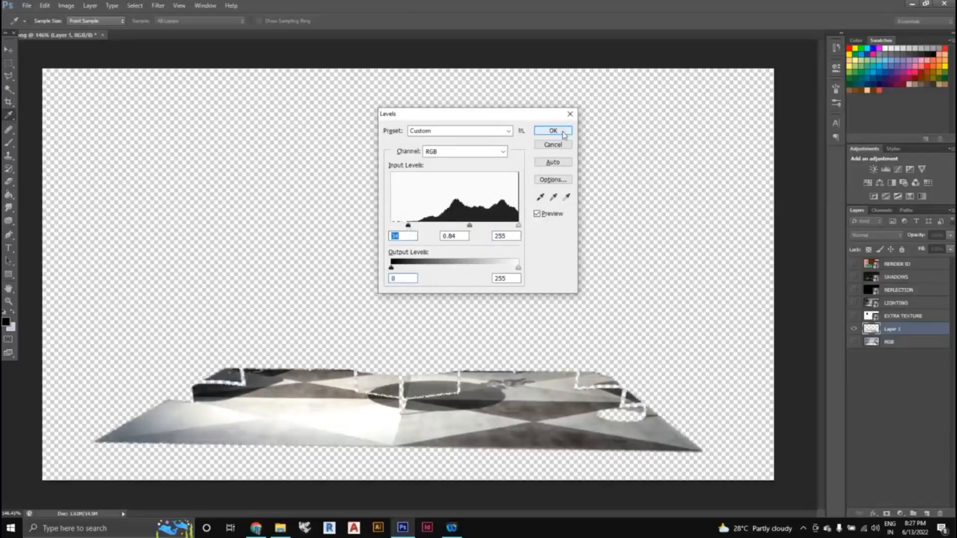
click(564, 133)
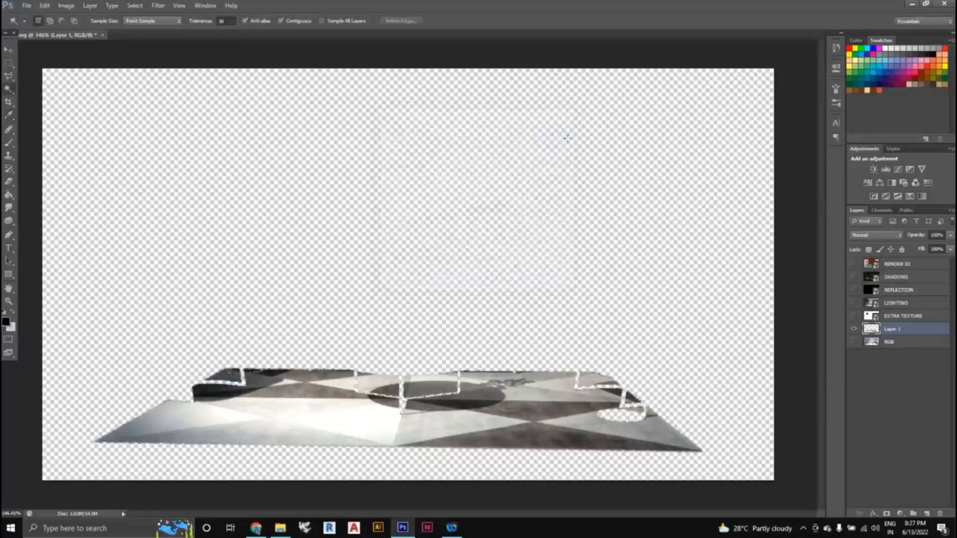
Start a Curves adjustment on the rug layer, raising the RGB curve's shadows slightly and mapping input 113 to output 102
key(ctrl+m)
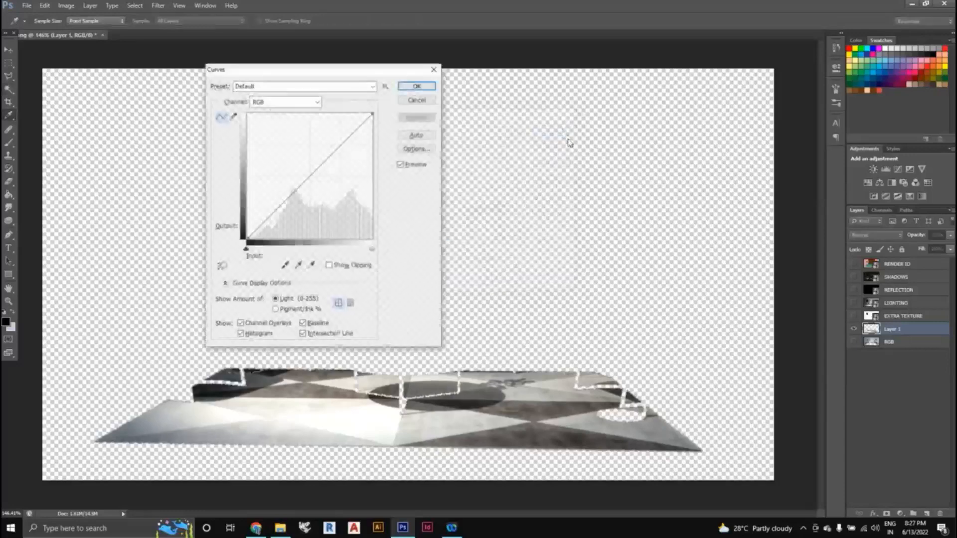
drag(327, 76, 549, 72)
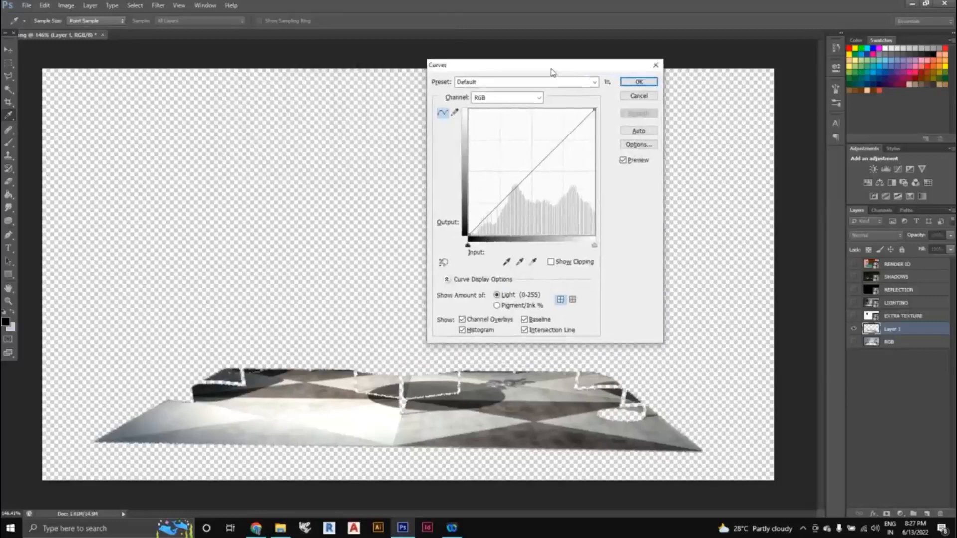
drag(496, 208, 490, 211)
drag(517, 181, 526, 184)
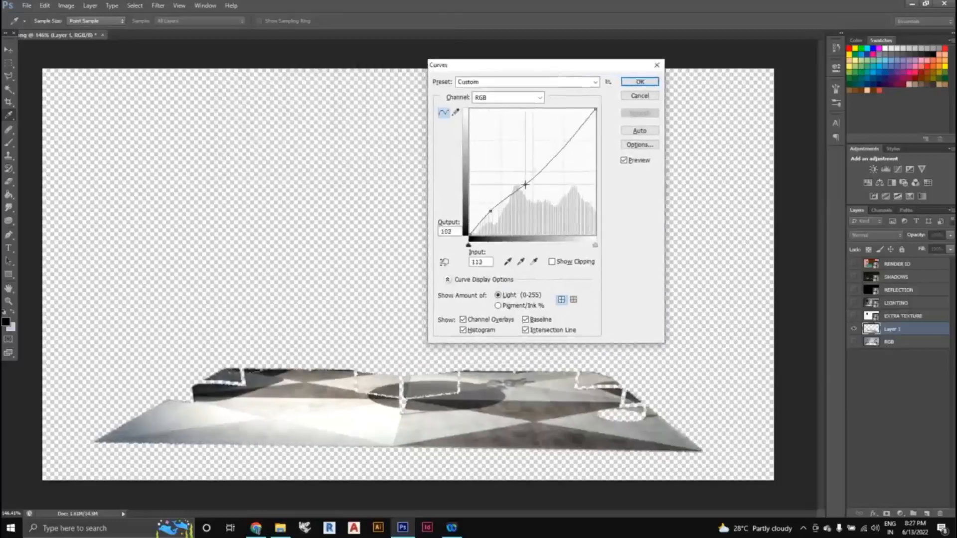
Lower the rug's Red curve in the shadows and map its input 145 to 142, and map the Green curve's input 103 to 93
click(523, 99)
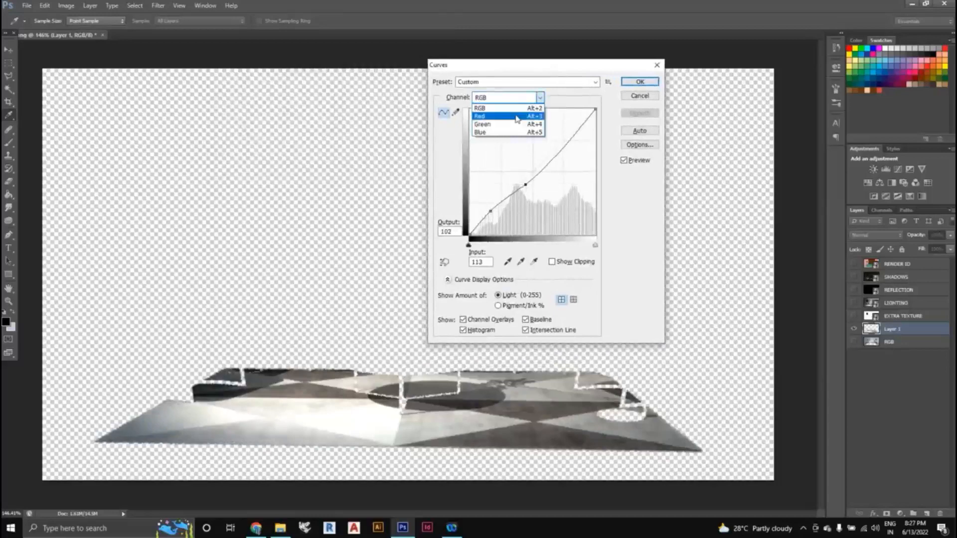
click(516, 116)
drag(512, 188, 541, 164)
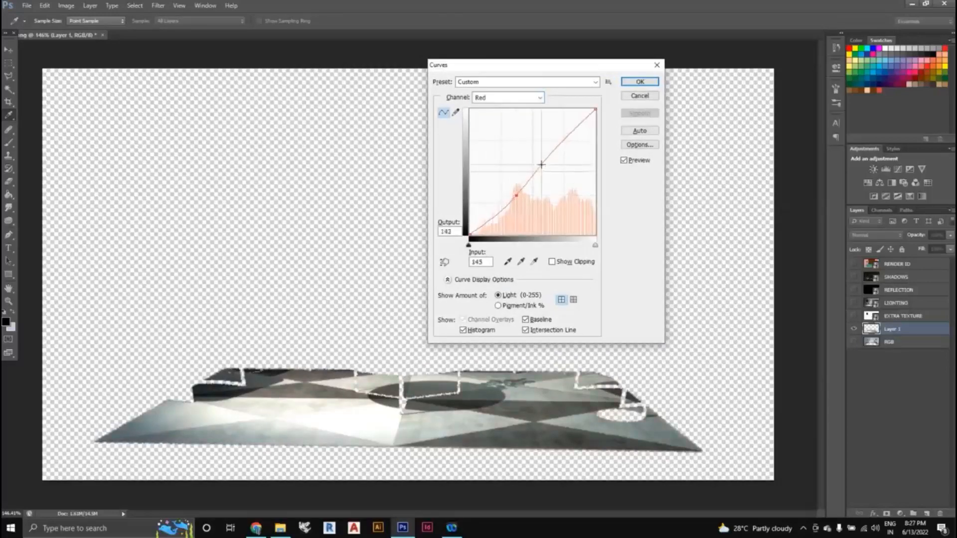
click(528, 98)
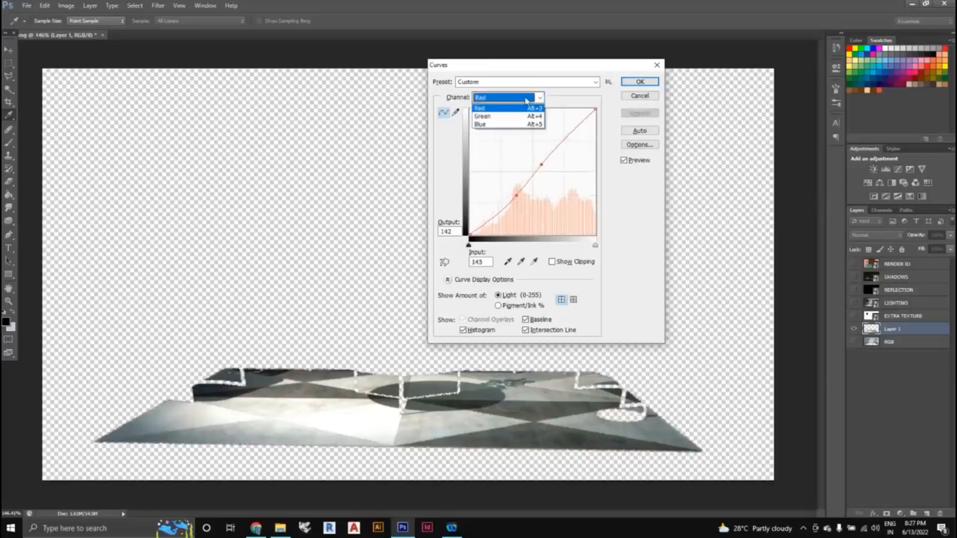
click(518, 125)
drag(520, 185, 520, 189)
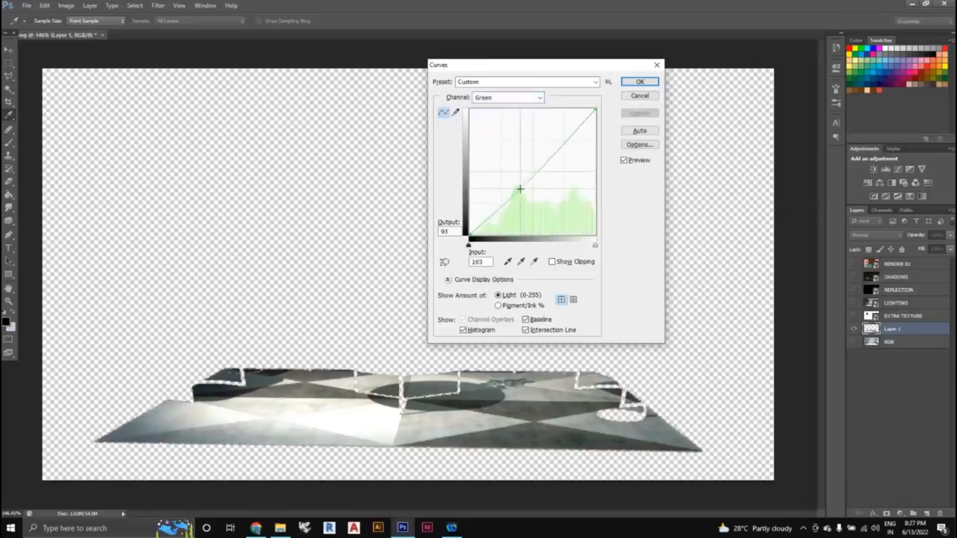
Lower the Blue curve's midtones to an output of 119 and apply the Curves adjustment to the rug
click(522, 99)
click(523, 137)
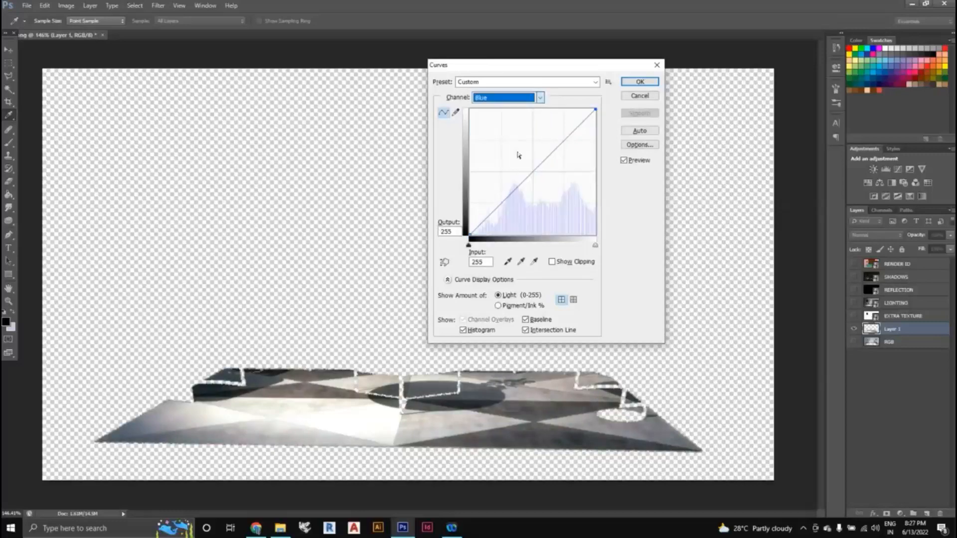
drag(535, 175, 536, 176)
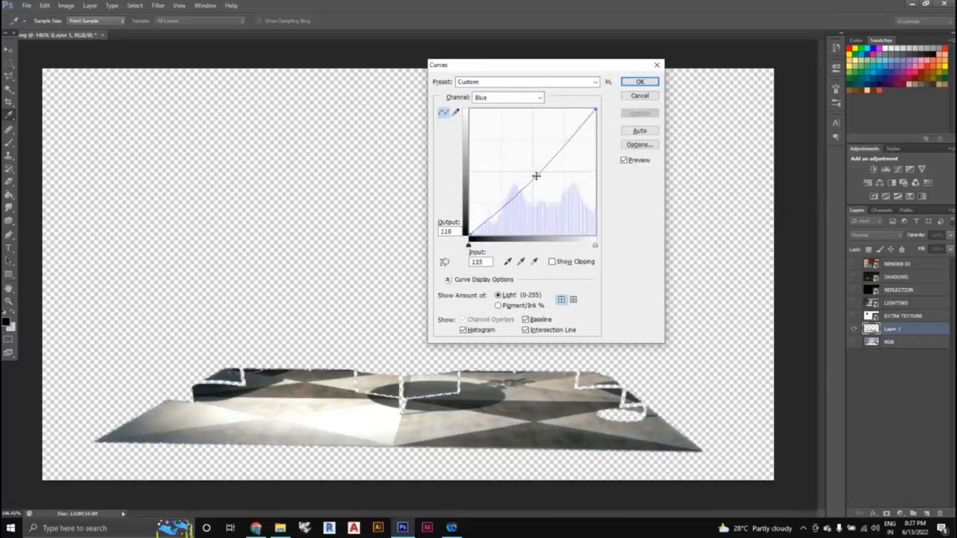
click(639, 82)
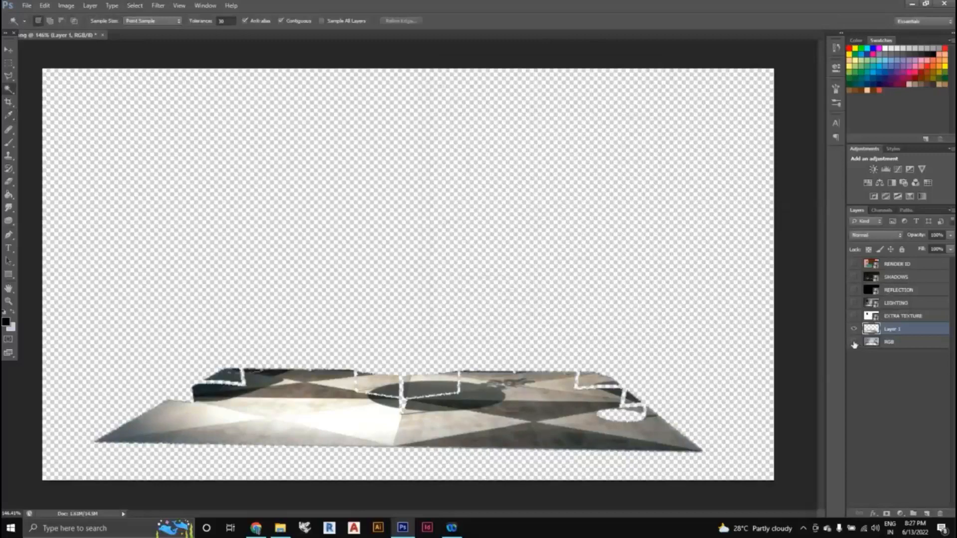
Show the RGB, EXTRA TEXTURE, LIGHTING, REFLECTION and SHADOWS layers again, and toggle the rug layer's visibility to check its contribution
drag(854, 343, 854, 276)
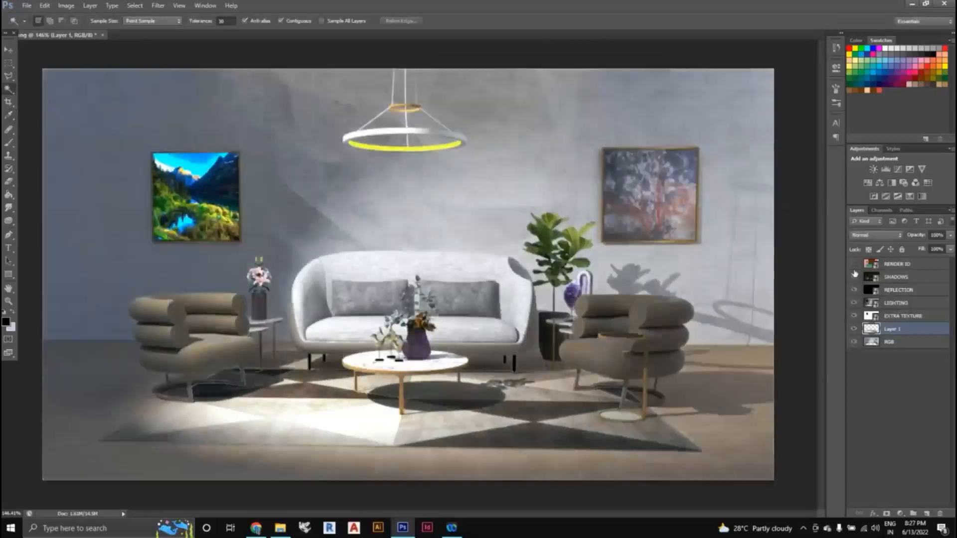
click(853, 329)
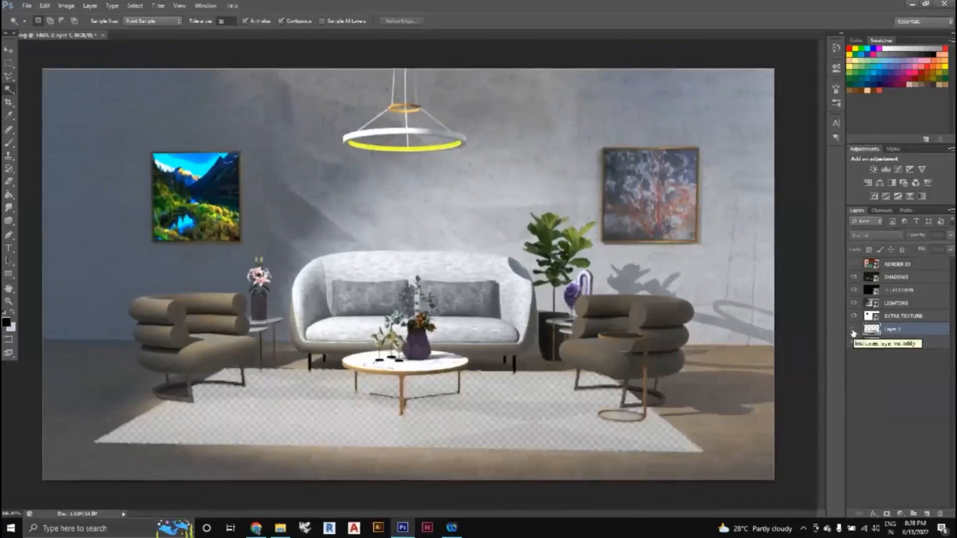
click(853, 330)
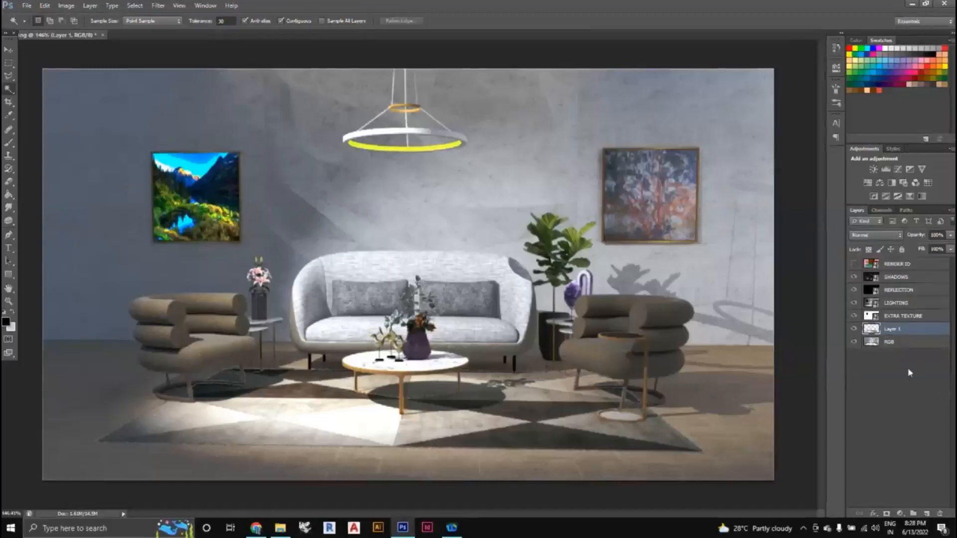
click(8, 50)
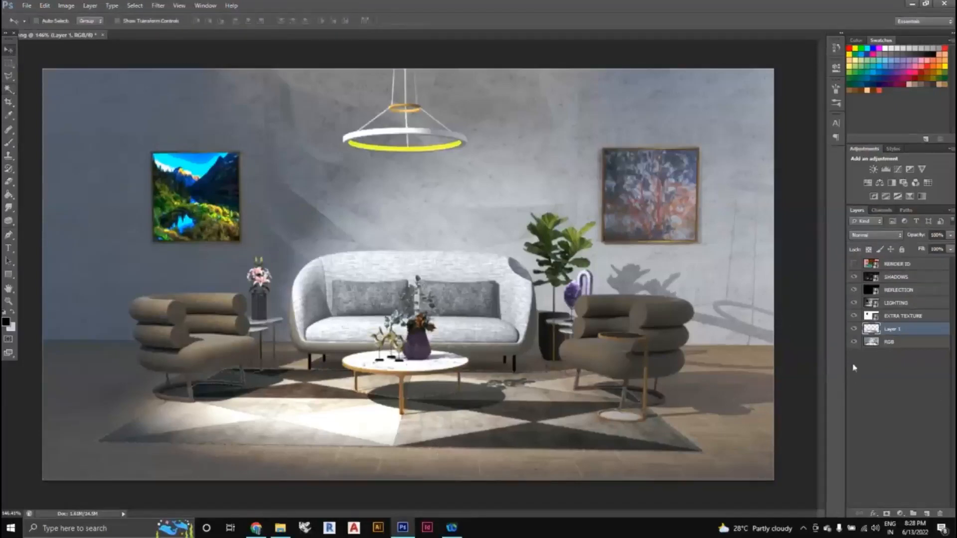
click(855, 369)
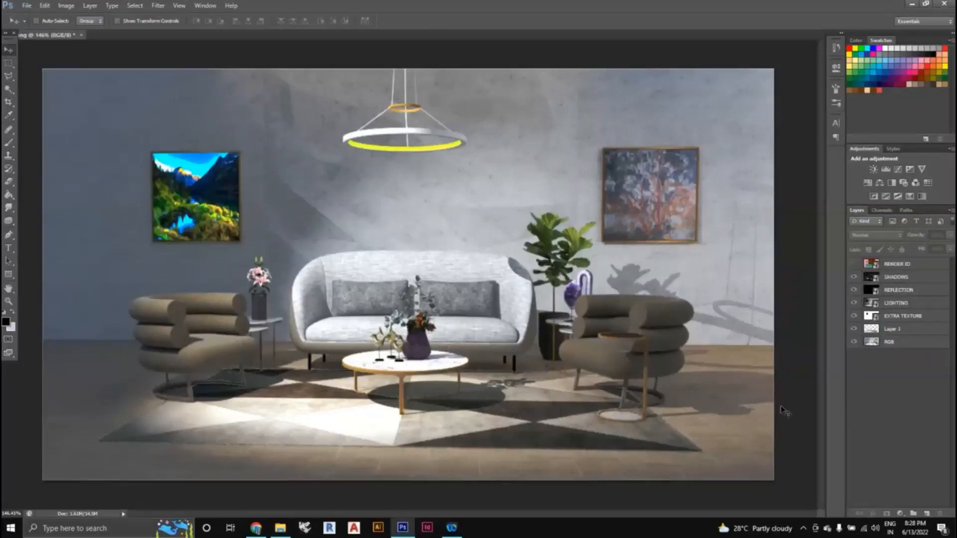
click(899, 331)
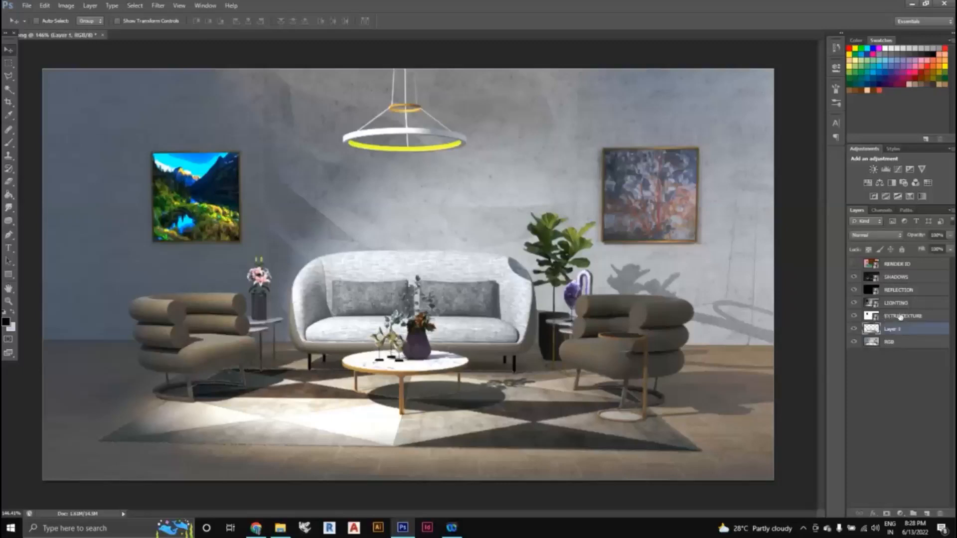
click(900, 316)
click(897, 303)
click(899, 293)
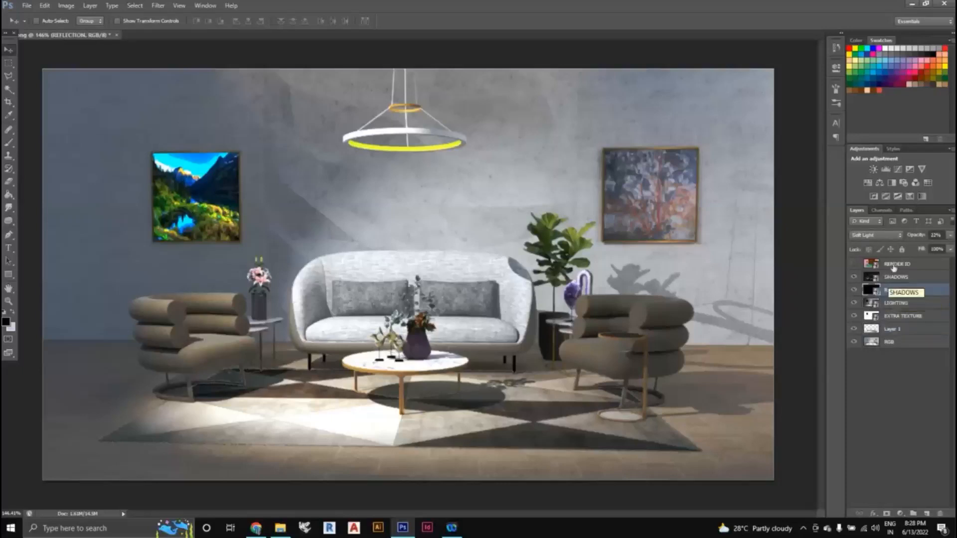
click(901, 280)
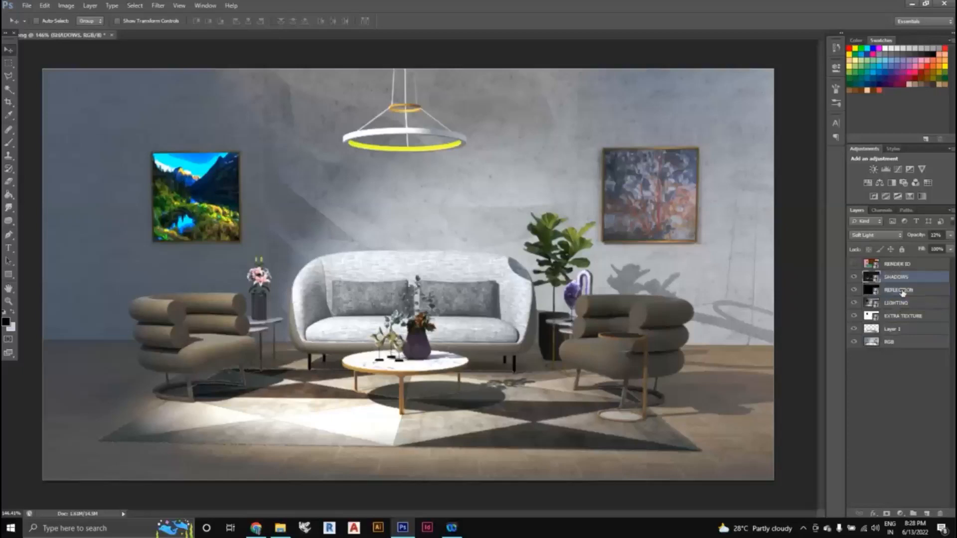
click(904, 291)
click(903, 304)
click(900, 317)
click(899, 331)
Merge the RGB, rug, EXTRA TEXTURE, LIGHTING, REFLECTION and SHADOWS layers into one layer, leaving out RENDER ID
click(897, 344)
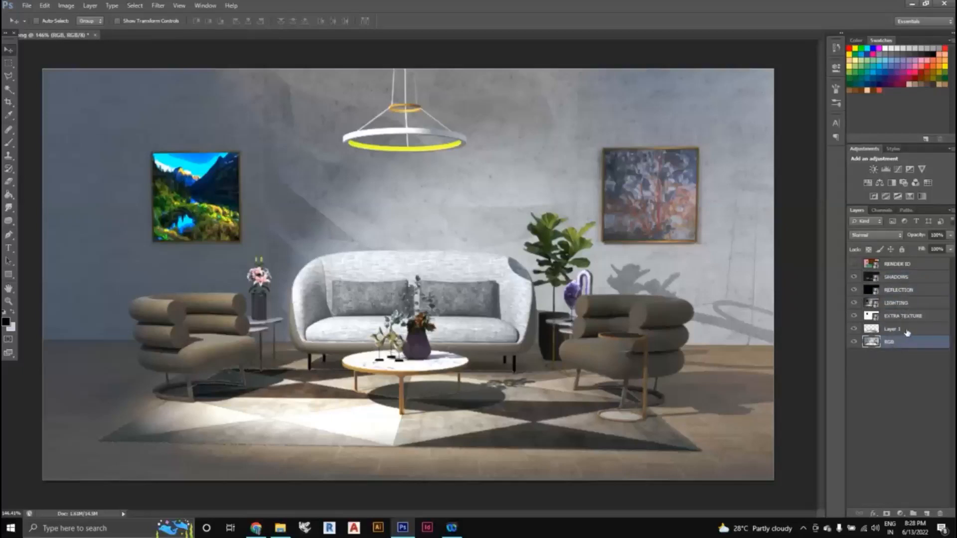
ctrl+click(908, 329)
ctrl+click(909, 316)
ctrl+click(909, 305)
ctrl+click(909, 291)
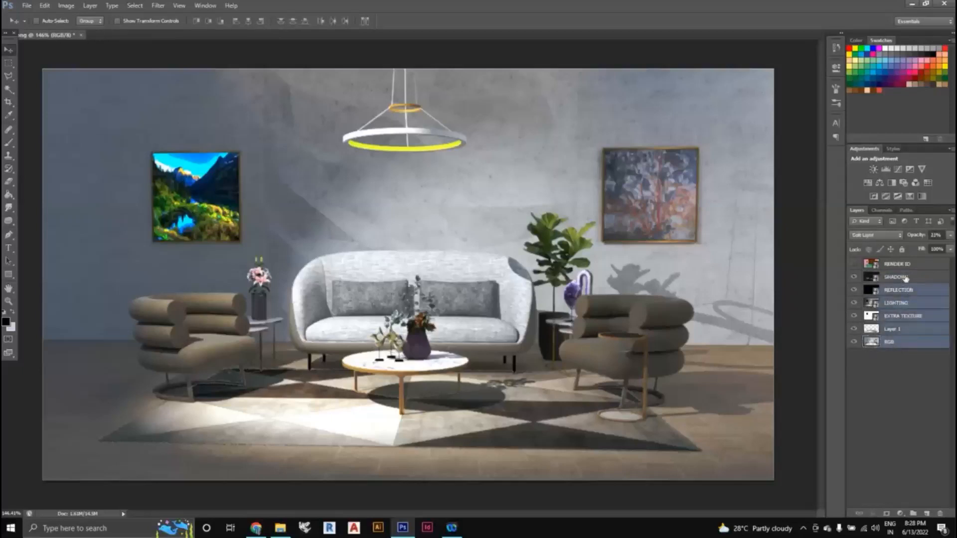
ctrl+click(906, 278)
right_click(902, 299)
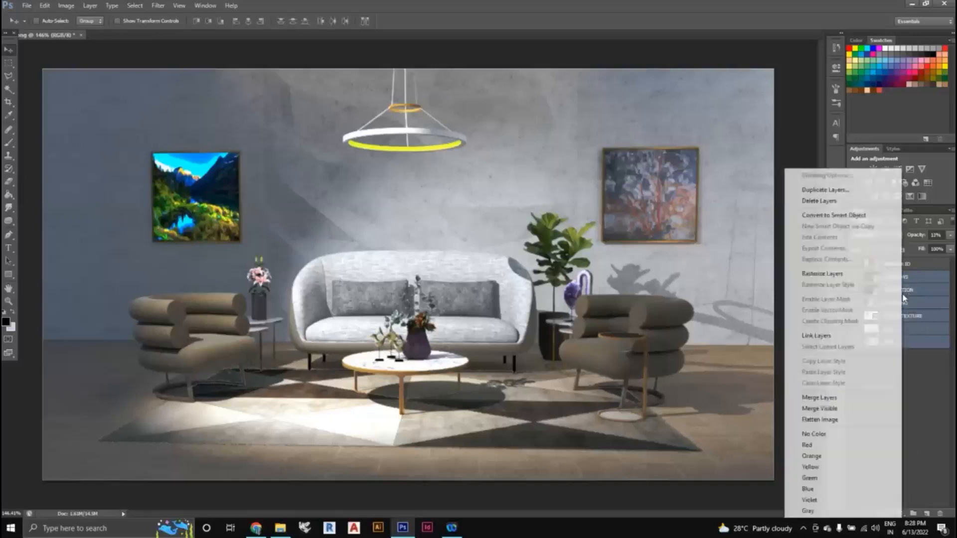
click(852, 405)
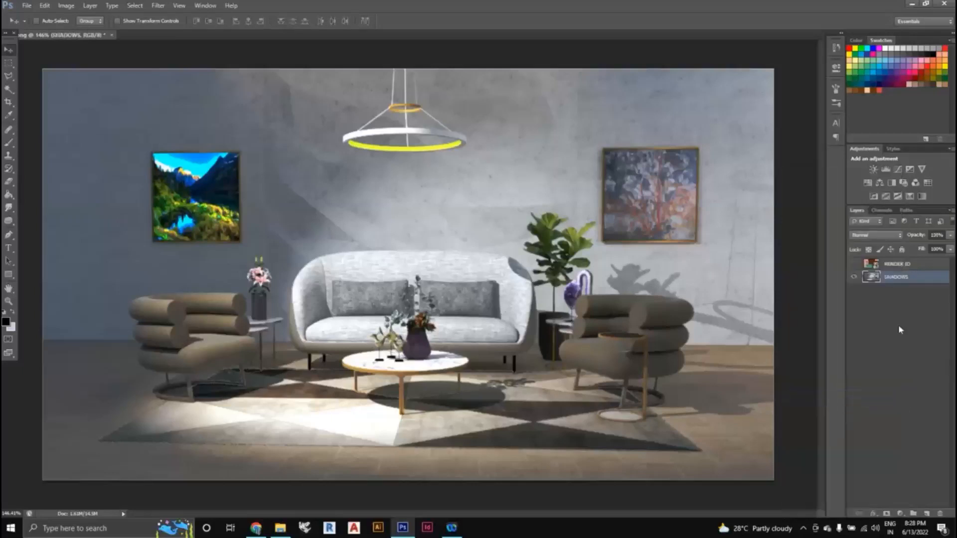
Rename the merged layer RENDER
double_click(896, 278)
key(BackSpace)
text(IMAGE)
key(BackSpace)
key(BackSpace)
key(BackSpace)
text(RENDER)
click(876, 299)
Add a Brightness/Contrast adjustment layer above RENDER with contrast at -17 and brightness only slightly above 0
click(889, 266)
click(892, 278)
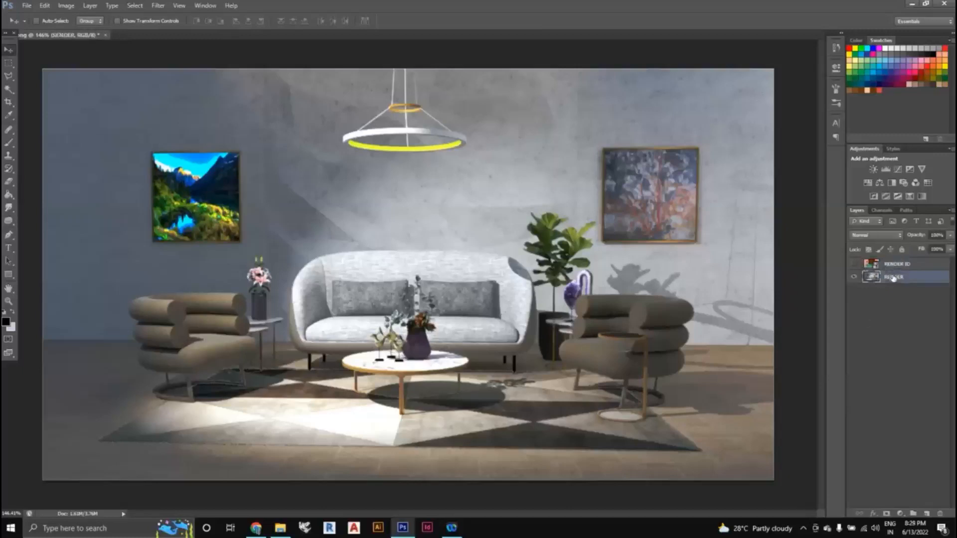
click(874, 170)
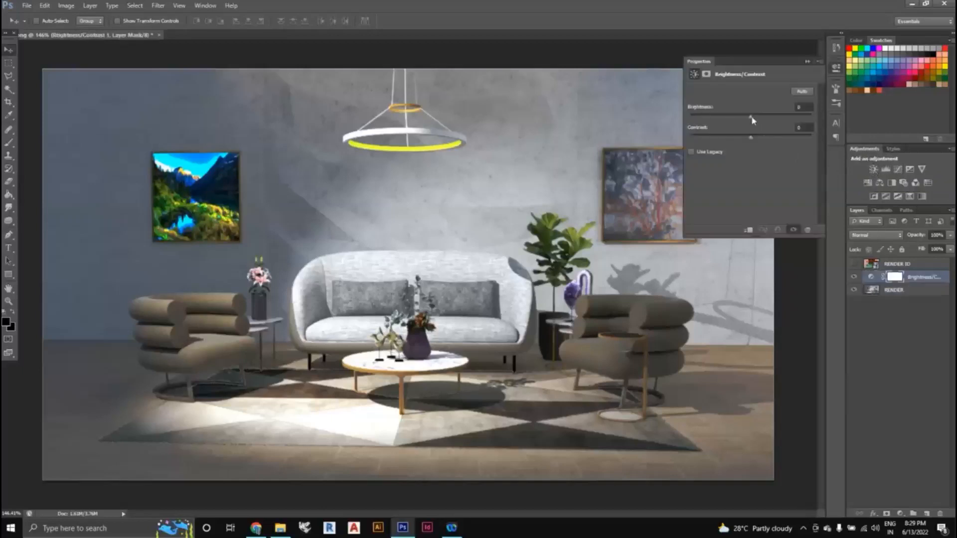
drag(752, 120, 731, 142)
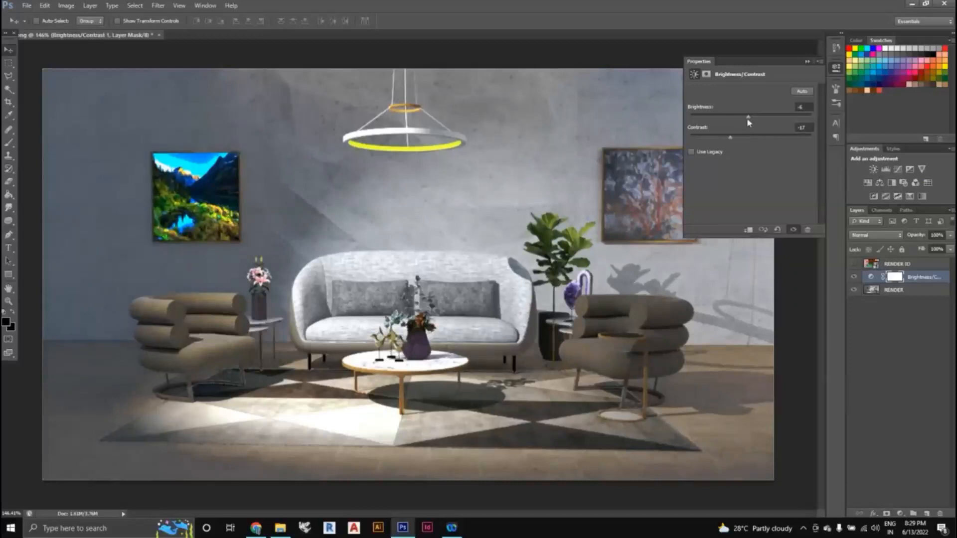
drag(747, 120, 751, 118)
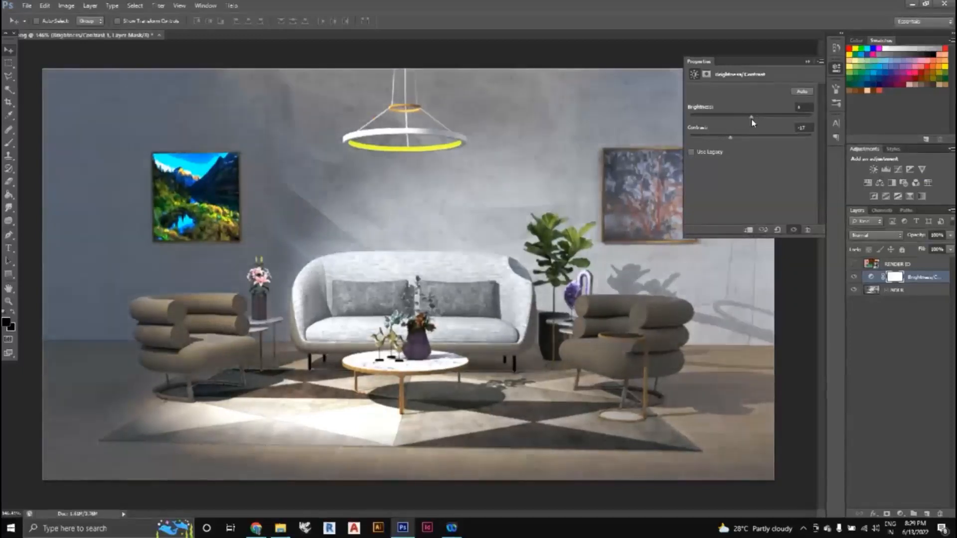
click(807, 61)
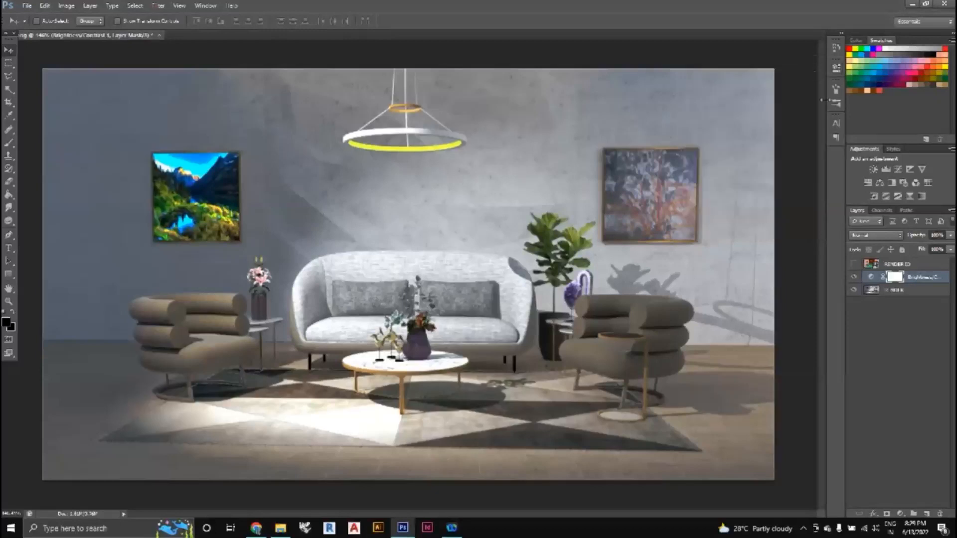
Add a Levels adjustment layer and raise its RGB shadow input to 2
click(885, 172)
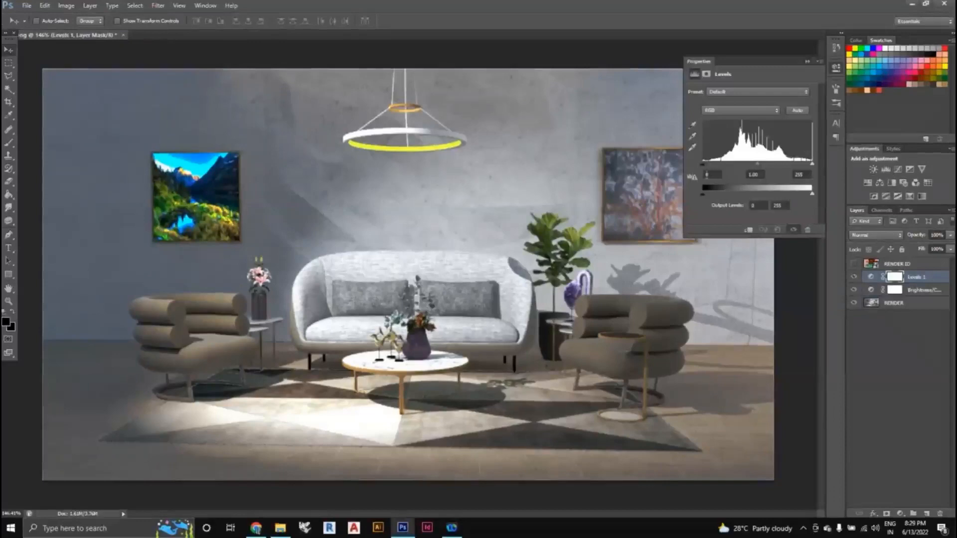
drag(704, 166, 706, 165)
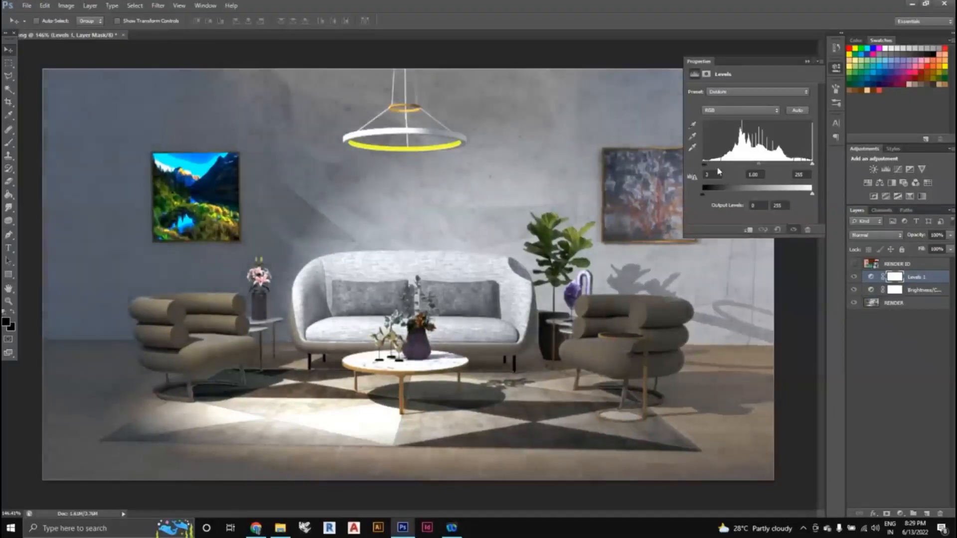
click(807, 61)
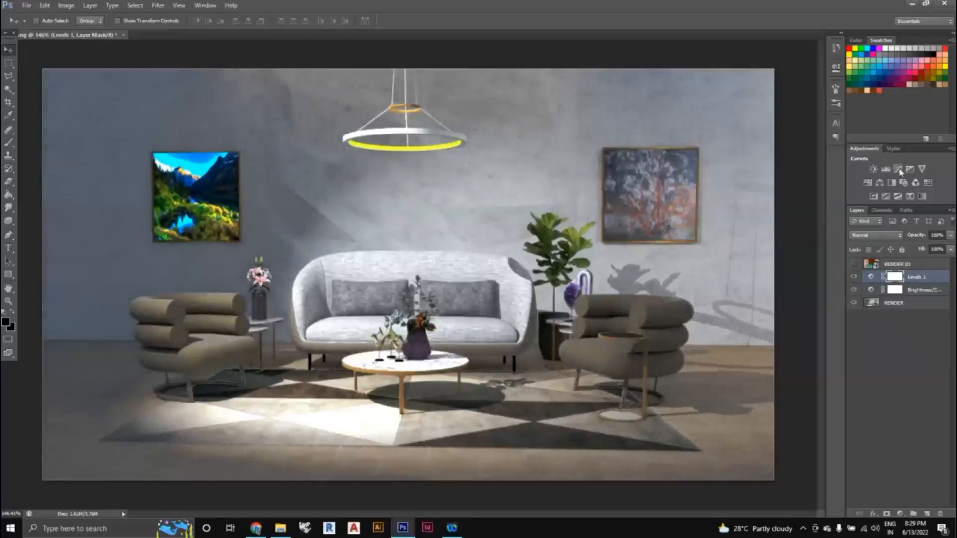
Add a Curves adjustment layer and raise the lower midtones of its RGB curve very slightly
click(897, 170)
drag(737, 188, 737, 186)
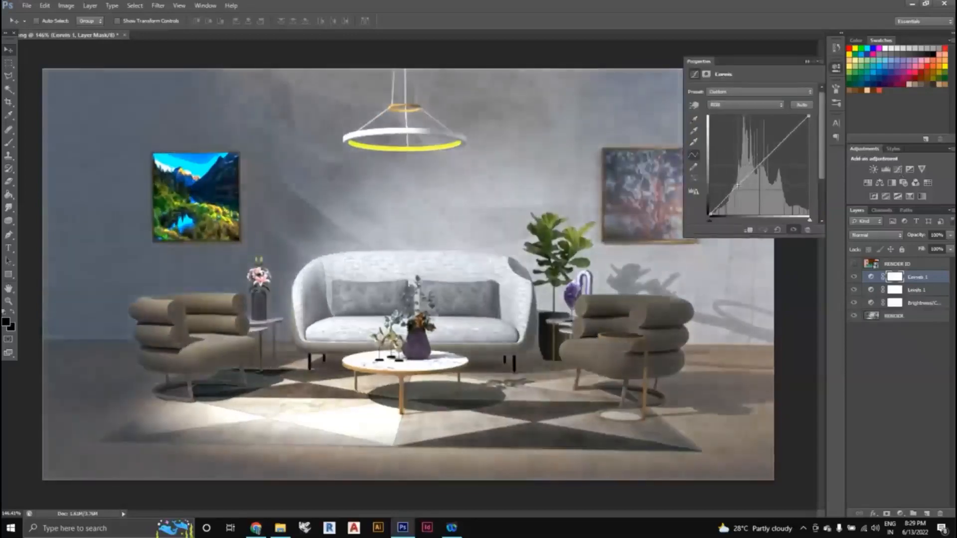
click(806, 62)
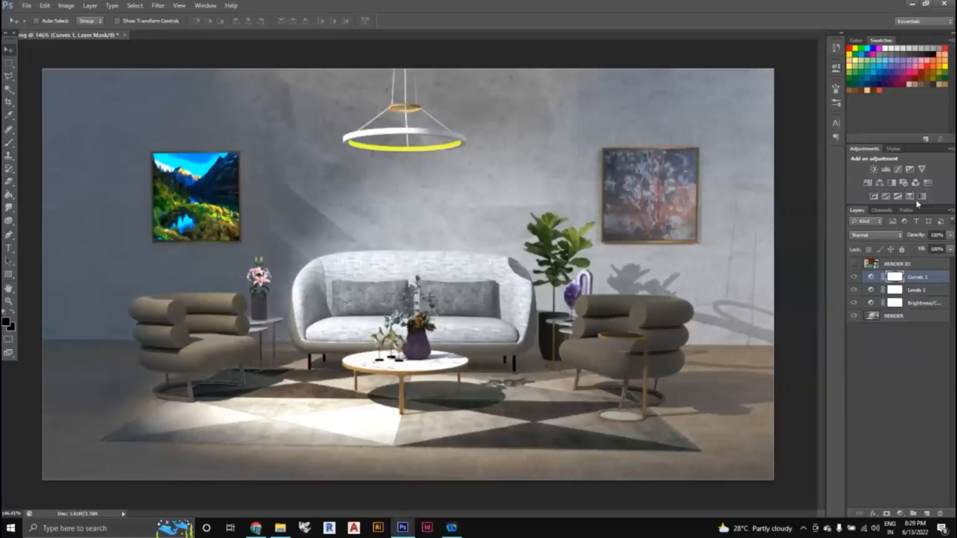
Add a Color Balance adjustment layer and shift the midtones slightly towards magenta for a warmer tint
click(879, 183)
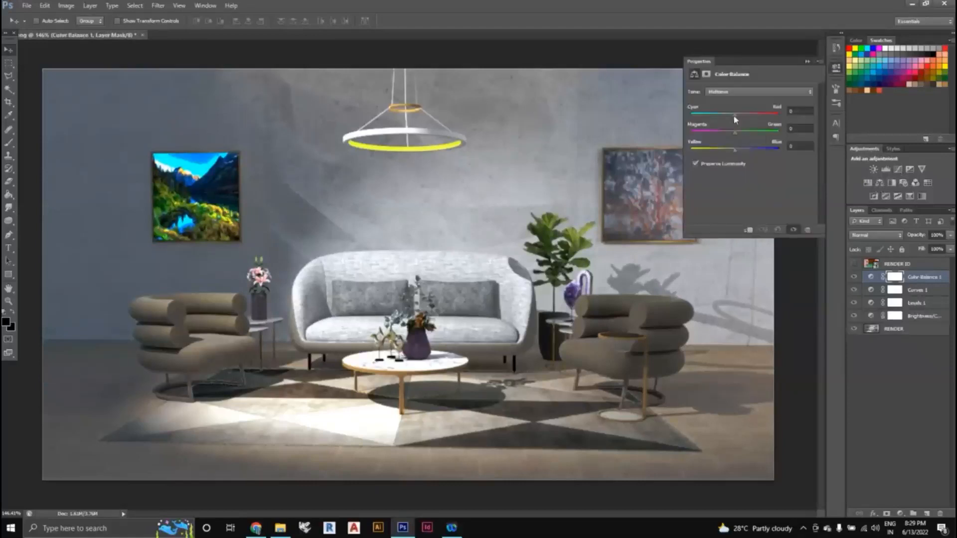
drag(734, 115, 732, 132)
click(807, 60)
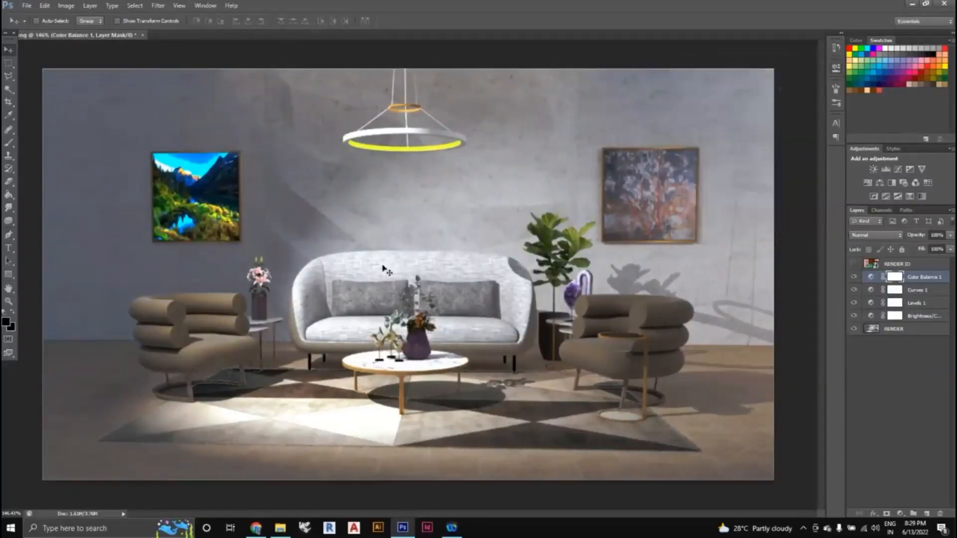
scroll(382, 269, down, 1)
scroll(400, 306, up, 1)
Make the RENDER layer active as the target for filters
click(914, 355)
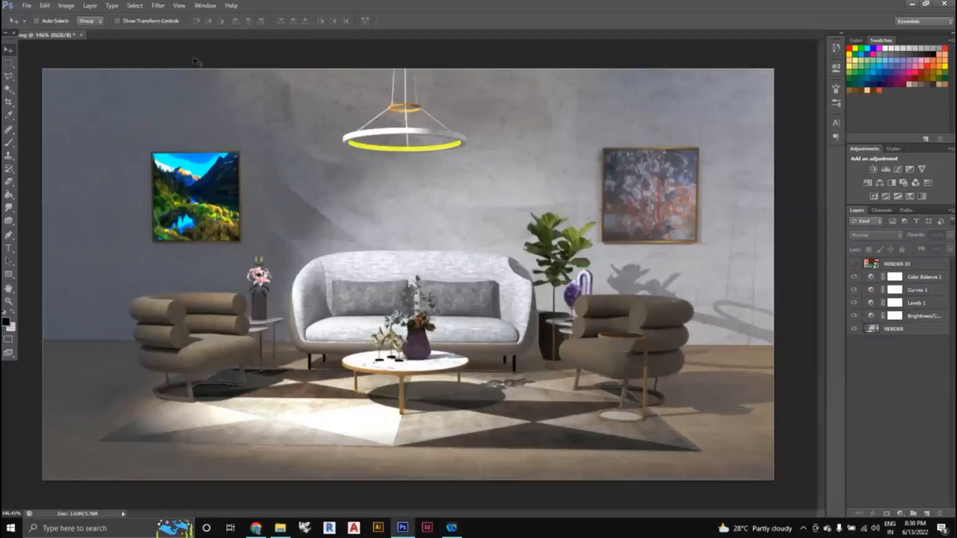
click(162, 7)
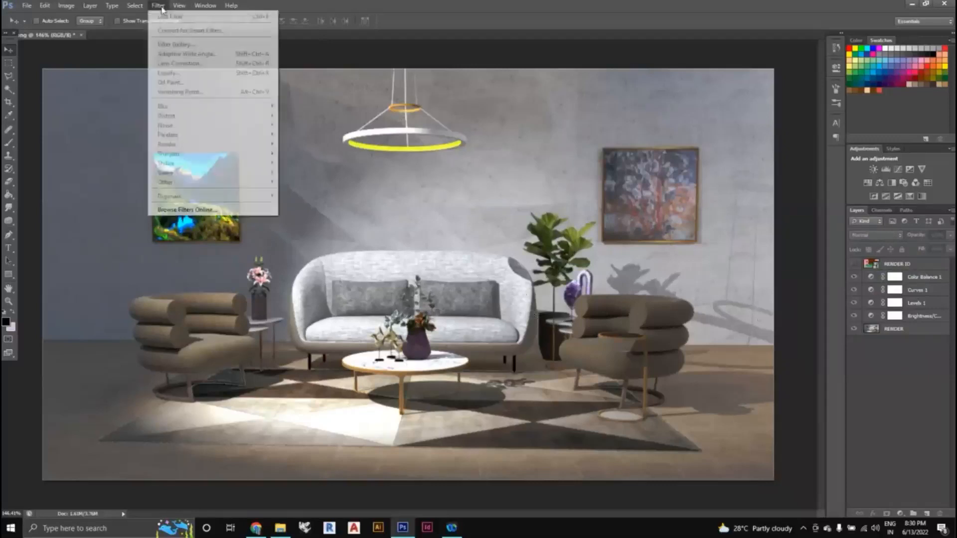
click(932, 328)
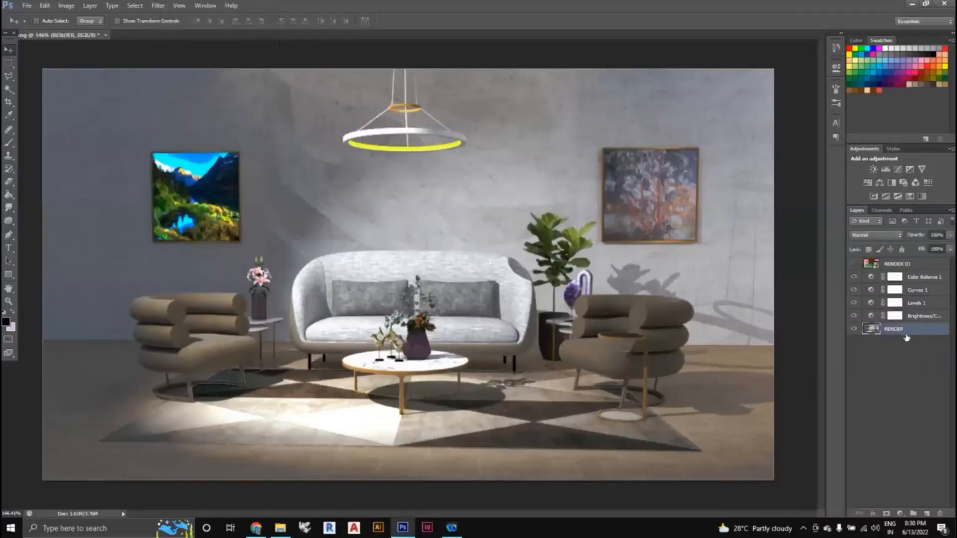
click(158, 5)
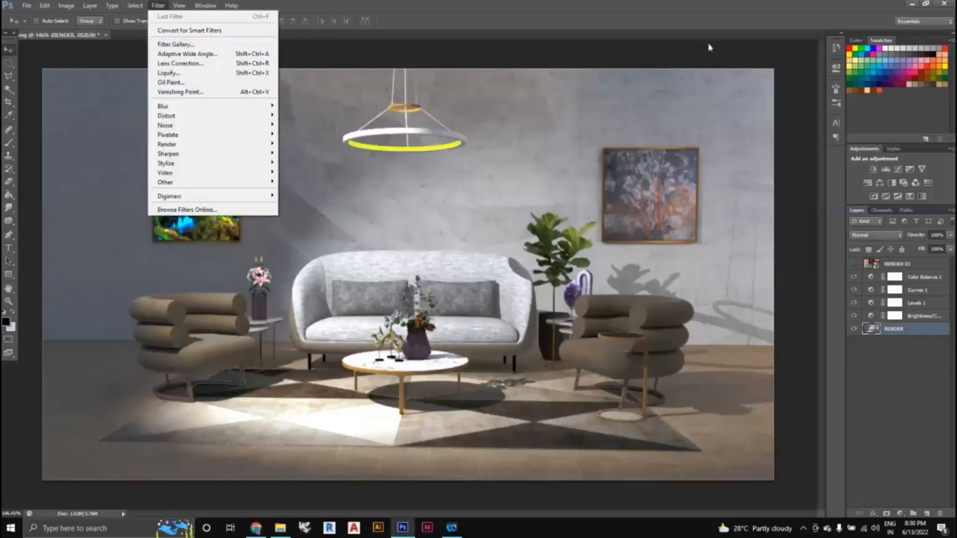
click(891, 72)
Open the Filter Gallery on RENDER and preview the Chalk & Charcoal and Bas Relief sketch filters
click(158, 5)
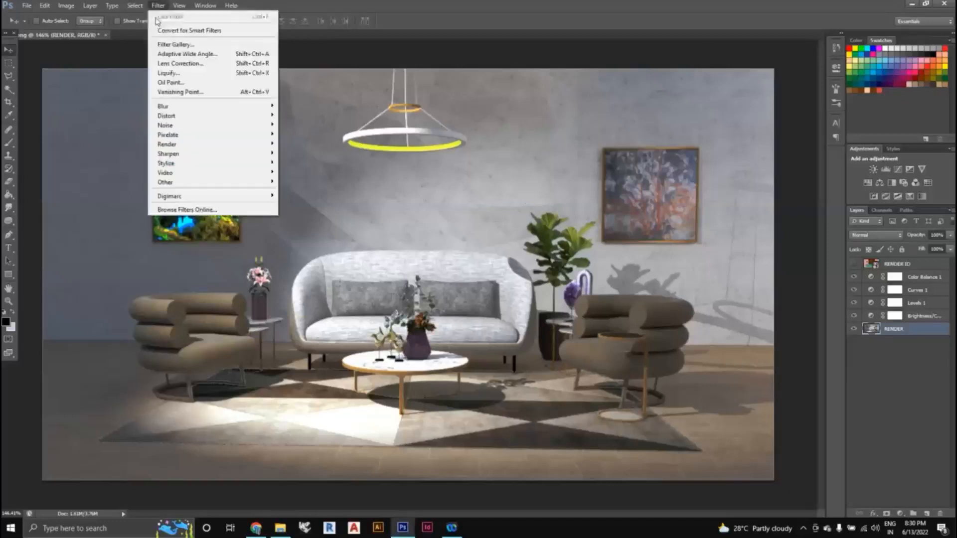
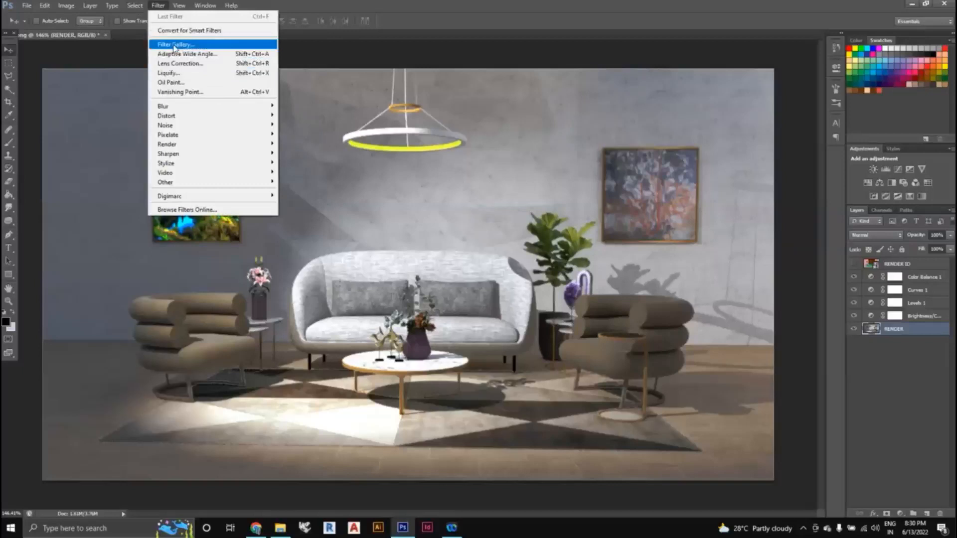
click(175, 46)
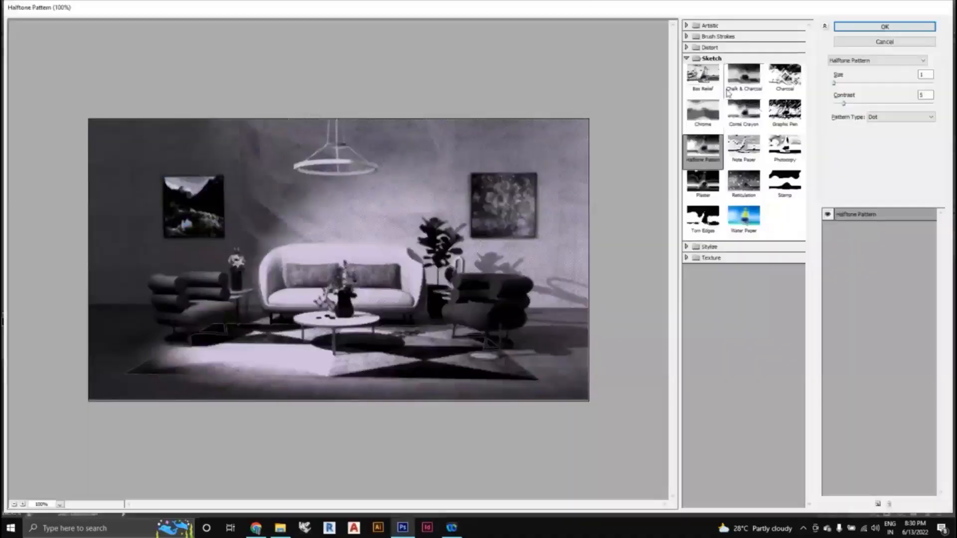
click(739, 86)
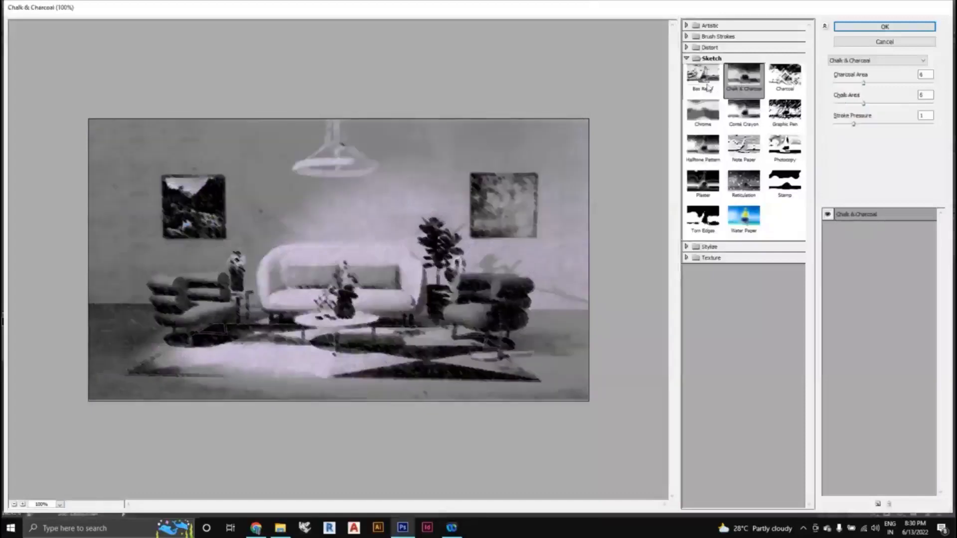
click(701, 86)
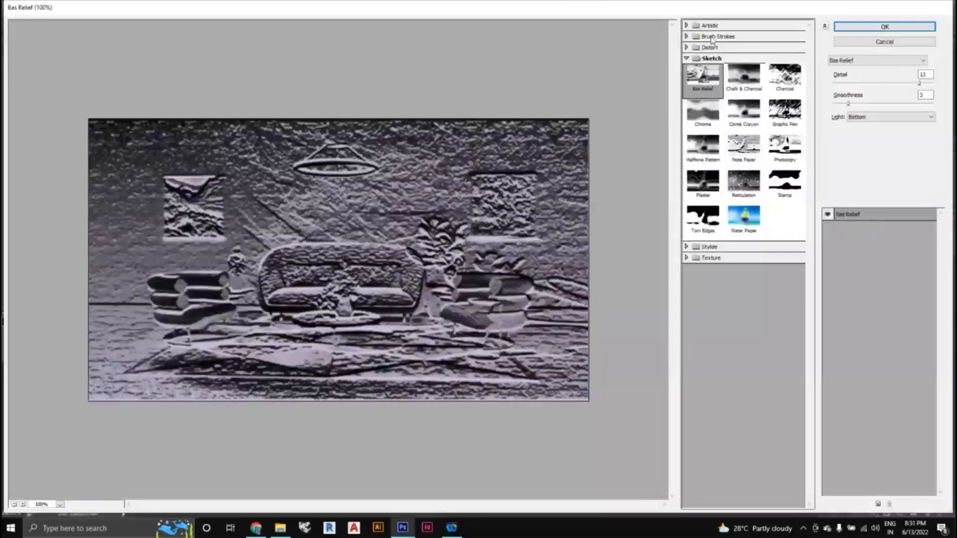
Preview Artistic filters on the render, including Cutout, Neon Glow, Fresco and Film Grain
click(708, 25)
click(703, 44)
click(744, 42)
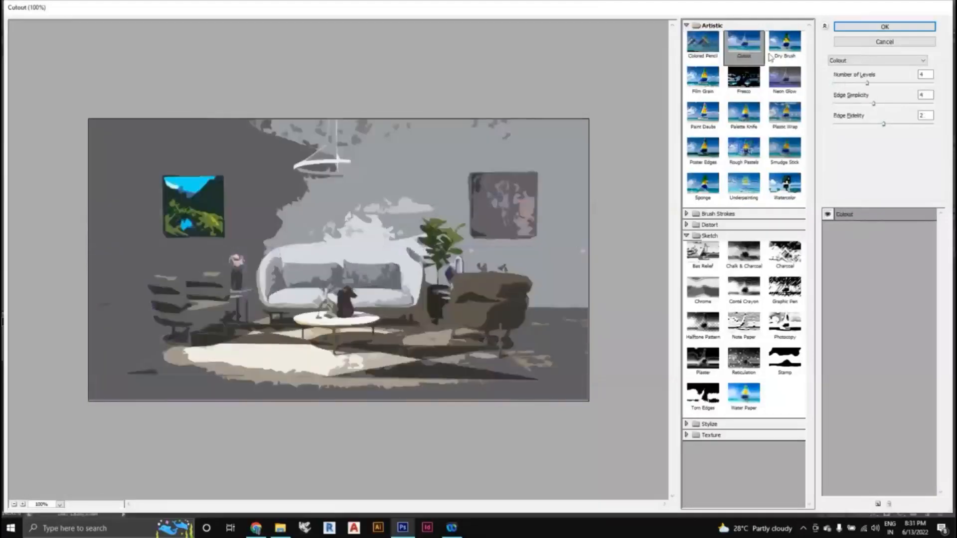
click(782, 77)
click(743, 77)
click(702, 78)
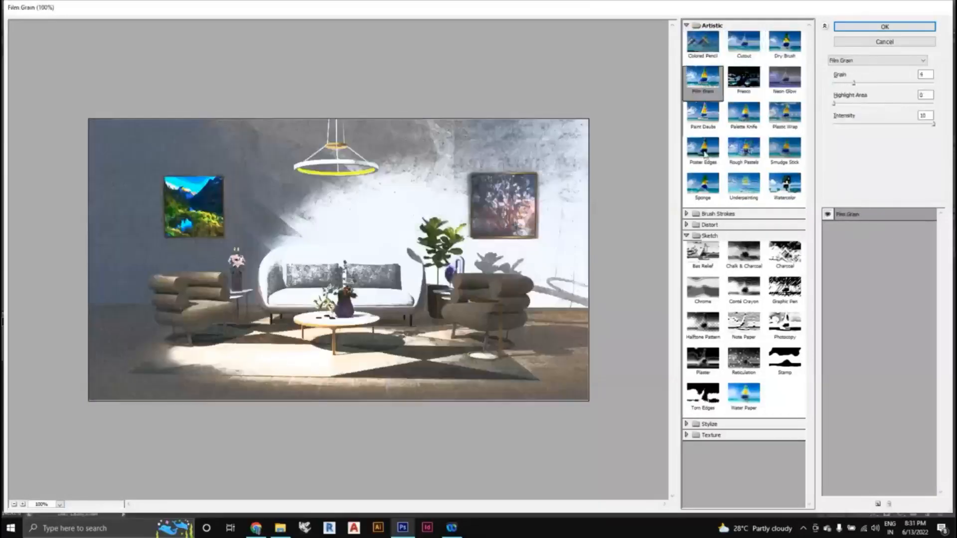
Preview the Brush Strokes filters Accented Edges and Angled Strokes on the render
click(713, 214)
click(709, 238)
click(744, 232)
scroll(739, 274, down, 2)
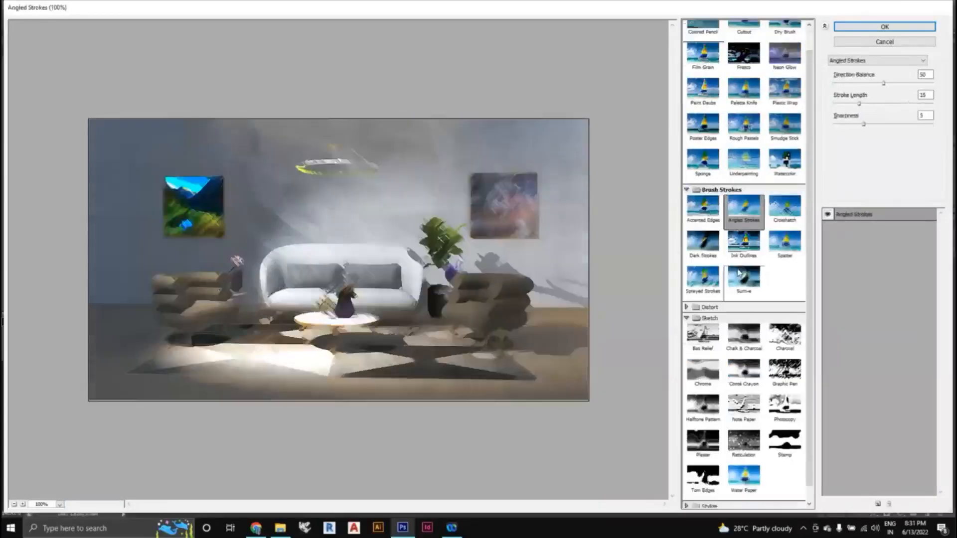
Preview Sketch filters such as Chalk & Charcoal, Charcoal, Graphic Pen and Conté Crayon, and leave the Filter Gallery without applying any
click(713, 322)
click(749, 329)
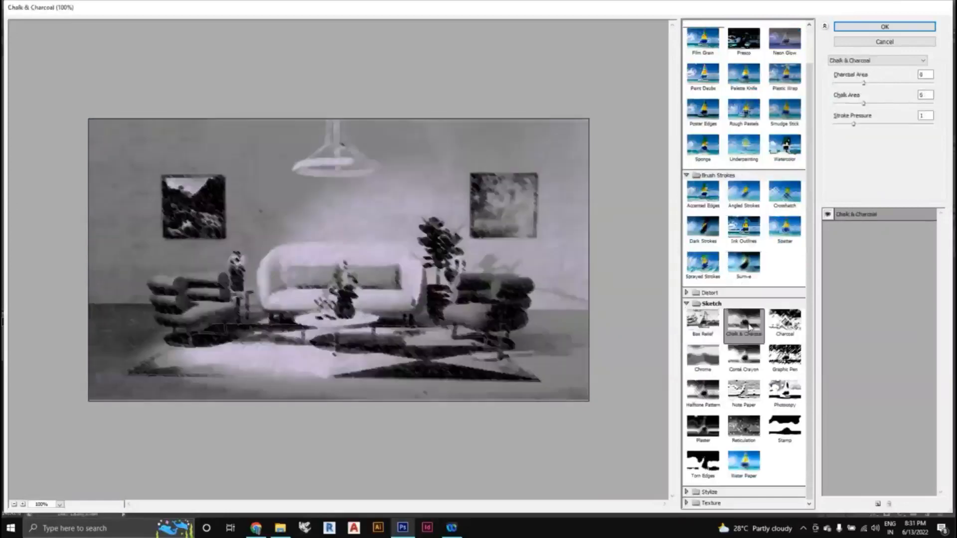
click(784, 323)
click(744, 356)
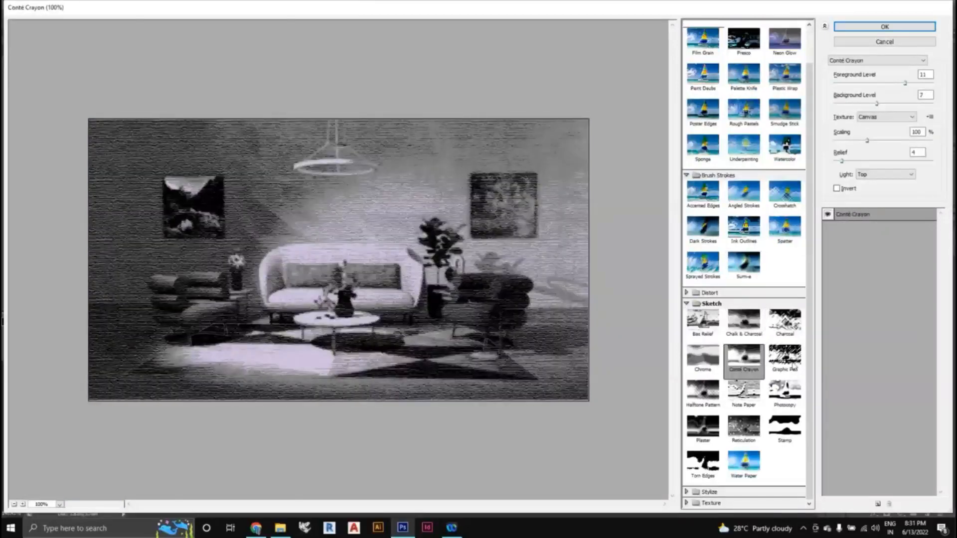
click(784, 356)
click(744, 357)
click(749, 391)
click(743, 360)
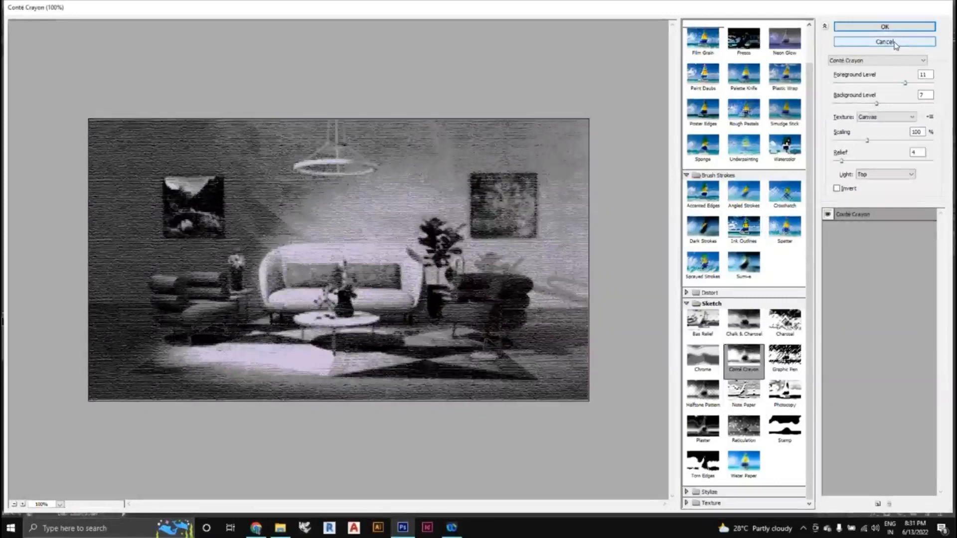
click(884, 41)
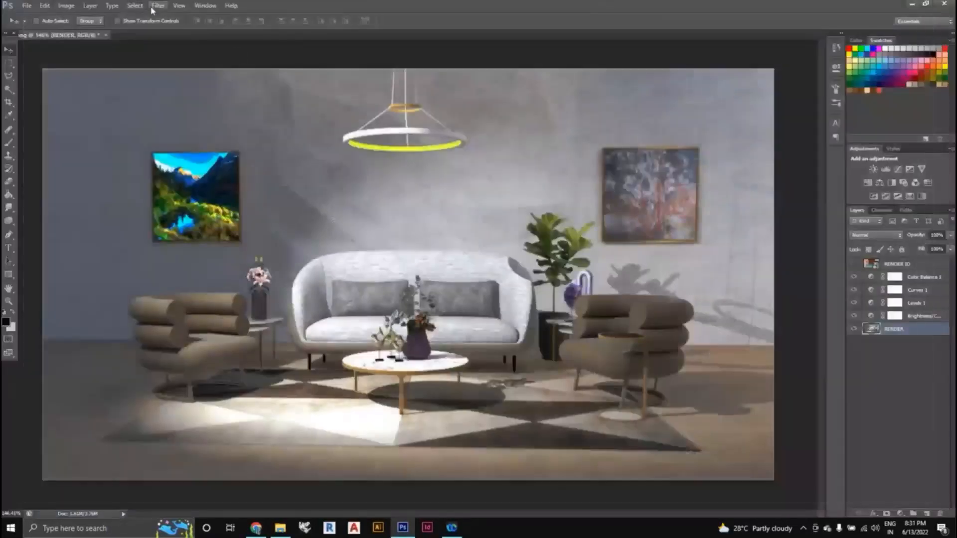
Try the Adaptive Wide Angle filter on RENDER with Fisheye correction and 93% scale, and discard it
click(157, 6)
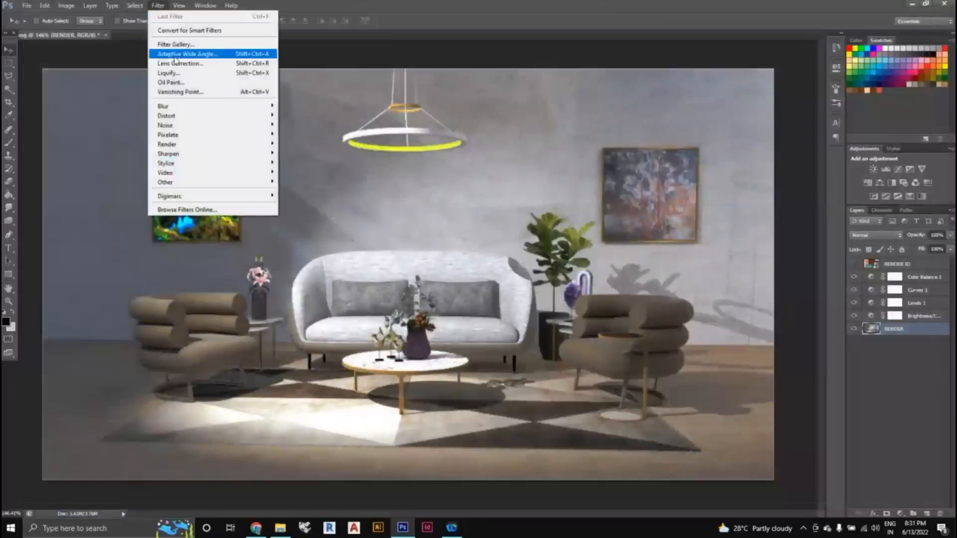
click(176, 55)
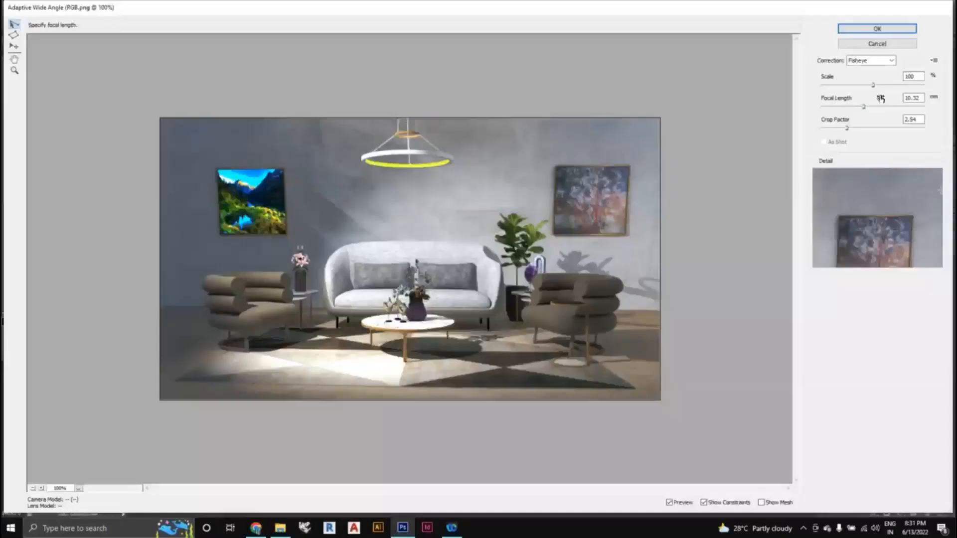
mouse_move(873, 85)
mouse_down()
mouse_move(853, 97)
mouse_move(869, 99)
mouse_up()
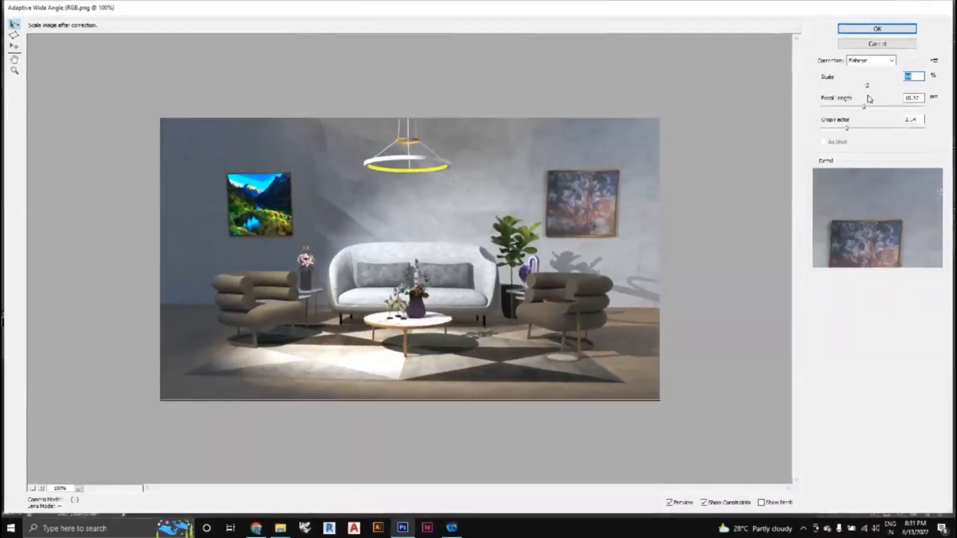
click(881, 62)
click(881, 65)
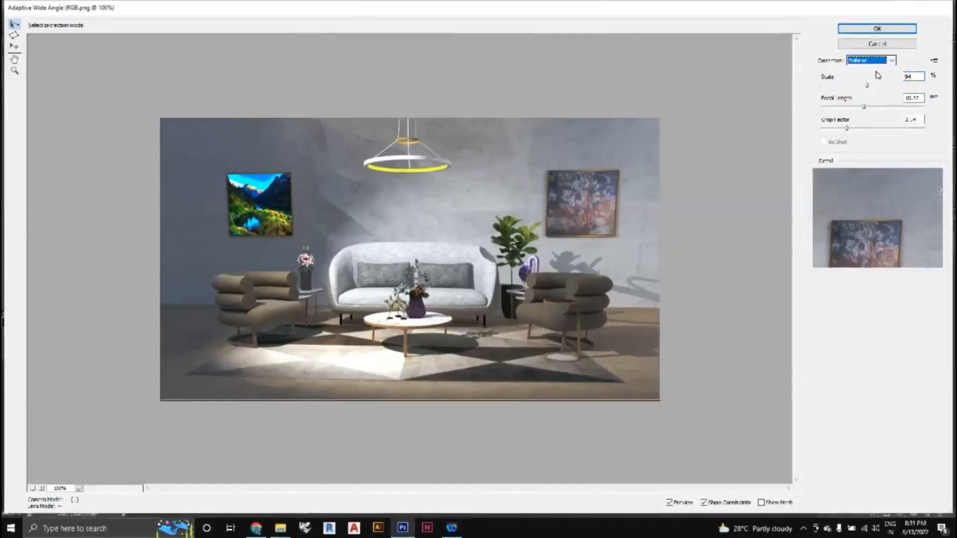
mouse_move(867, 86)
mouse_down()
mouse_move(857, 113)
mouse_move(866, 109)
mouse_up()
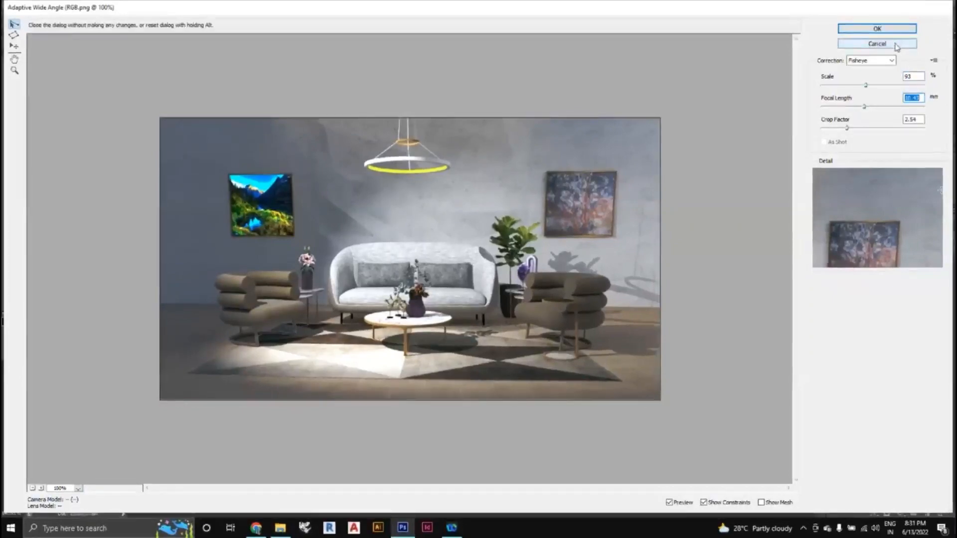
click(877, 44)
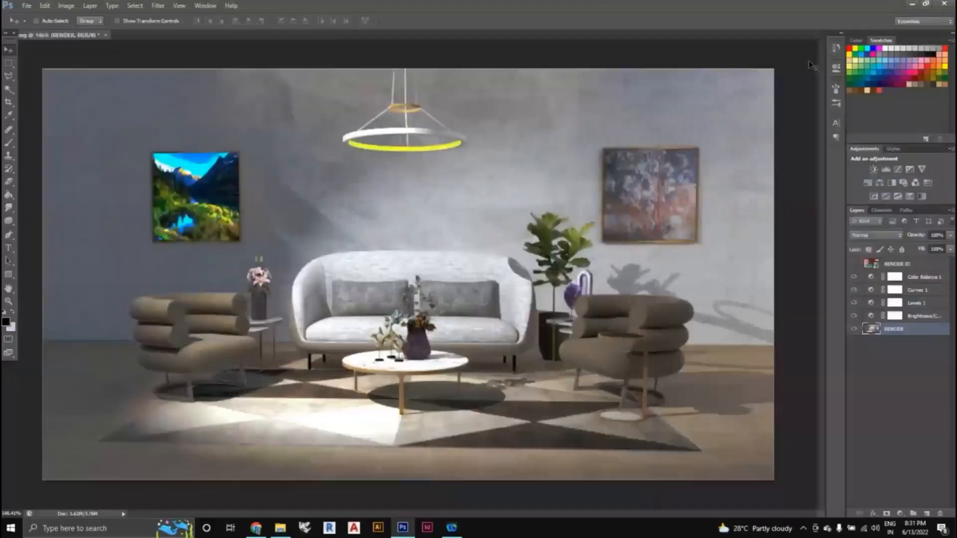
Open Lens Correction for RENDER and choose Canon as the camera make with all camera models
click(158, 5)
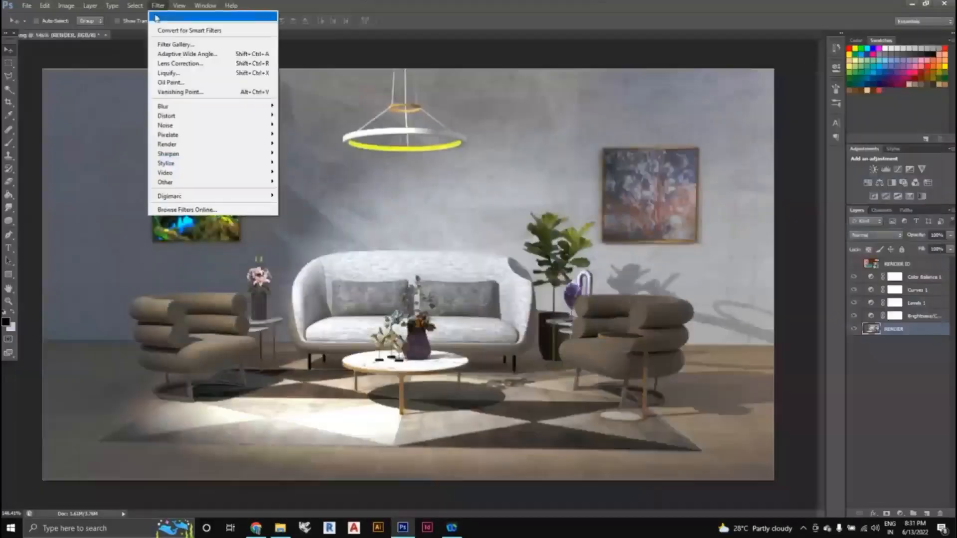
click(173, 65)
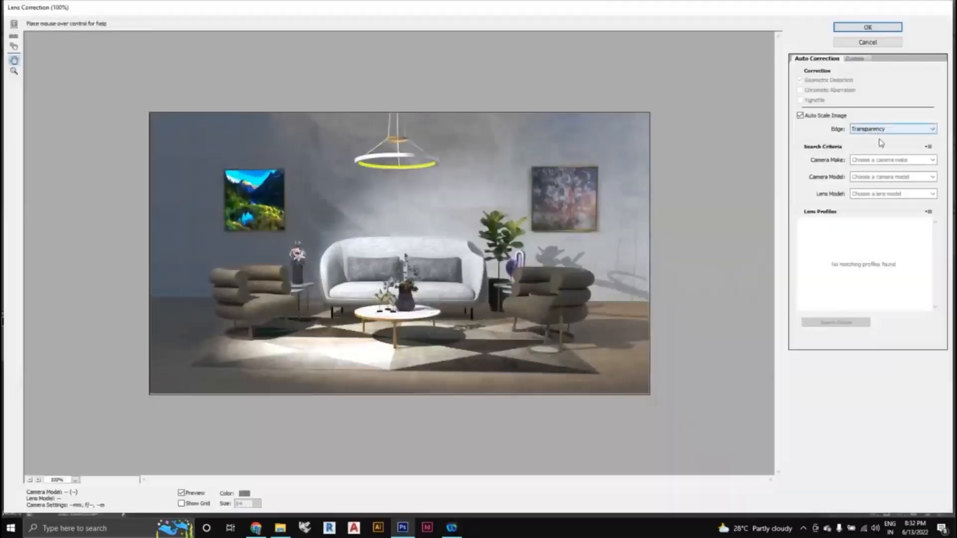
click(904, 160)
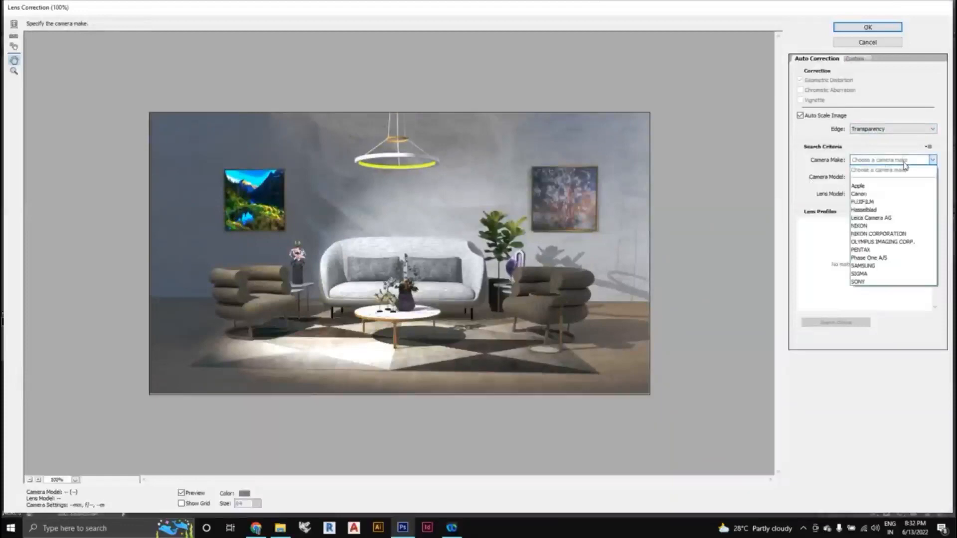
click(894, 194)
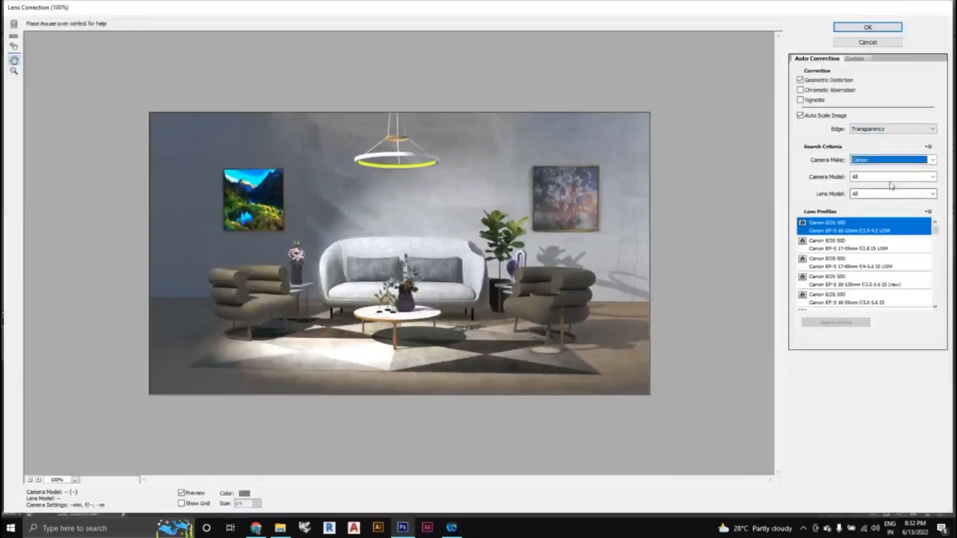
click(893, 178)
click(891, 195)
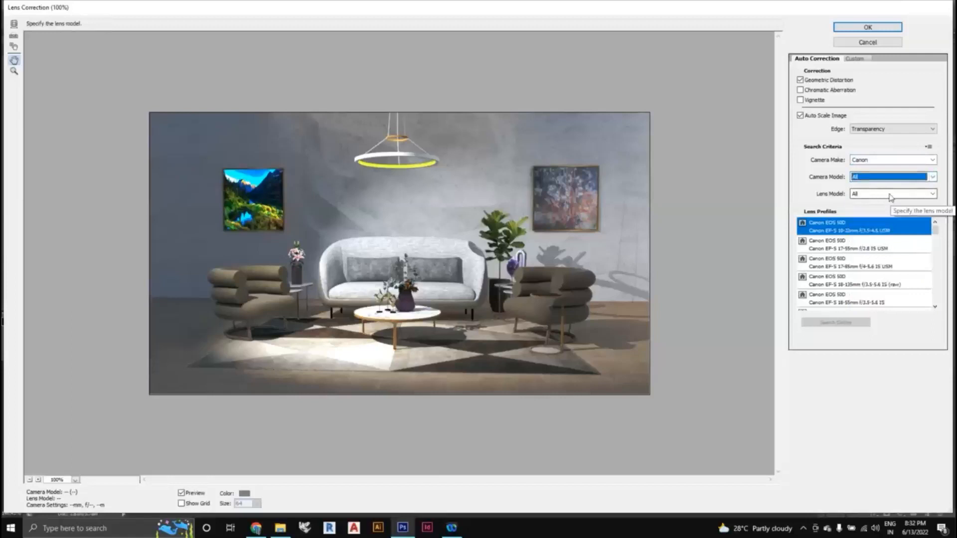
Try the 10-20mm and 100-300mm lens models in Lens Correction, and cancel the filter
click(891, 196)
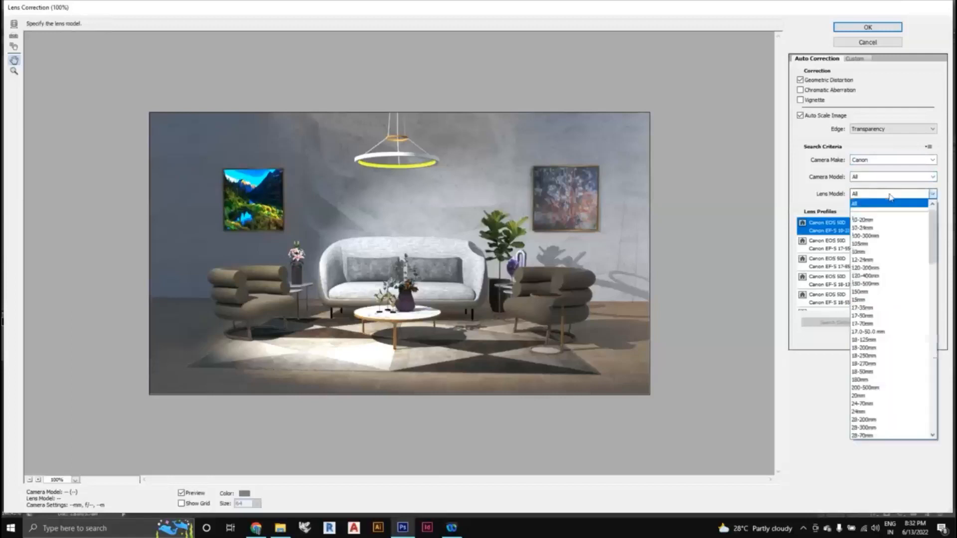
click(890, 223)
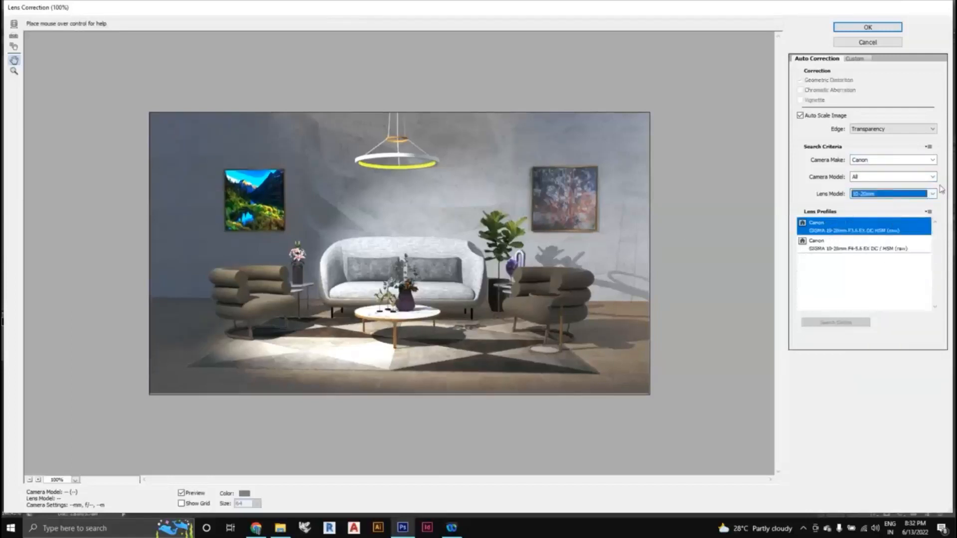
click(932, 195)
click(911, 215)
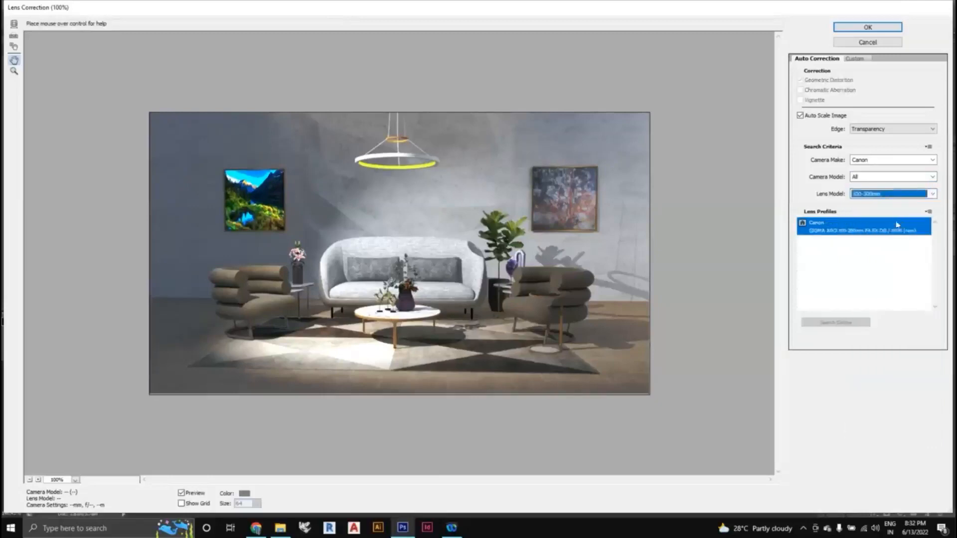
click(915, 196)
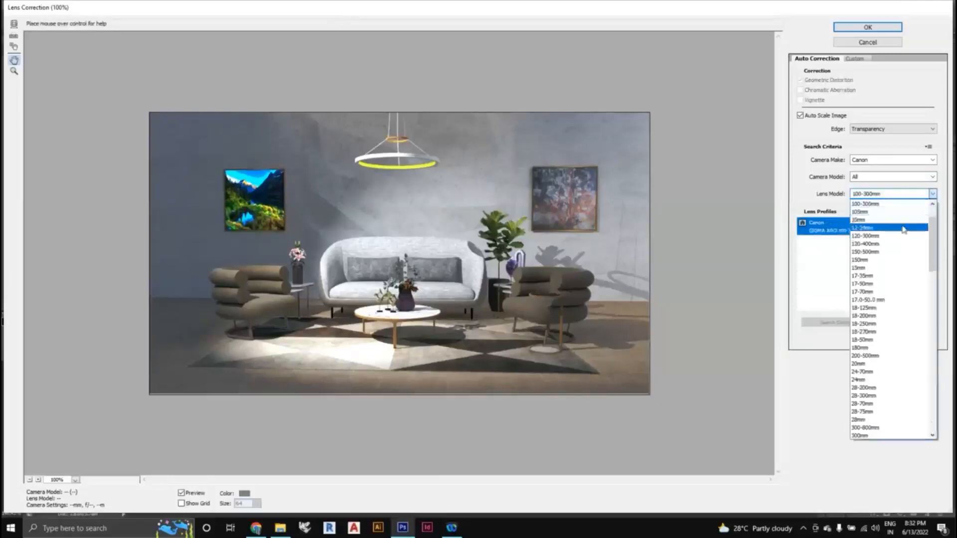
scroll(895, 246, up, 3)
click(930, 196)
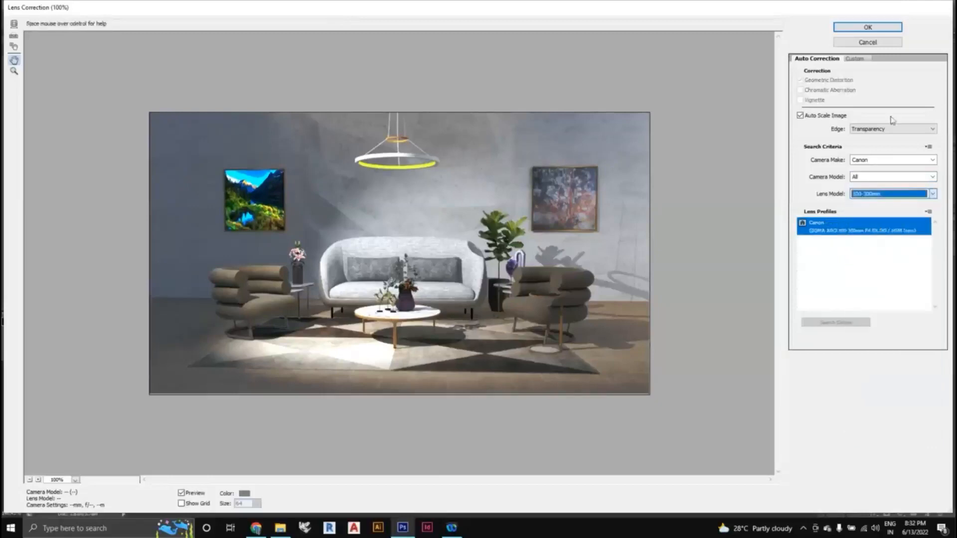
click(880, 44)
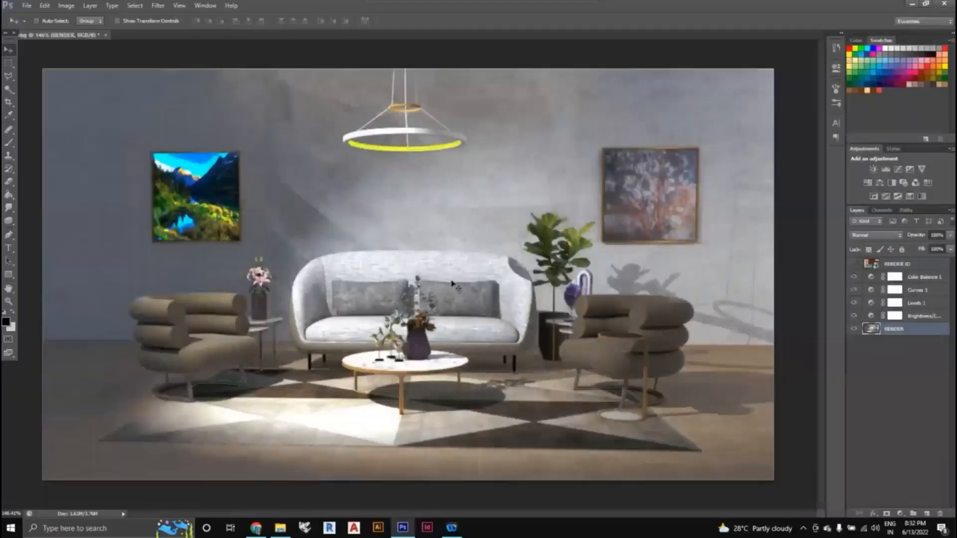
click(155, 8)
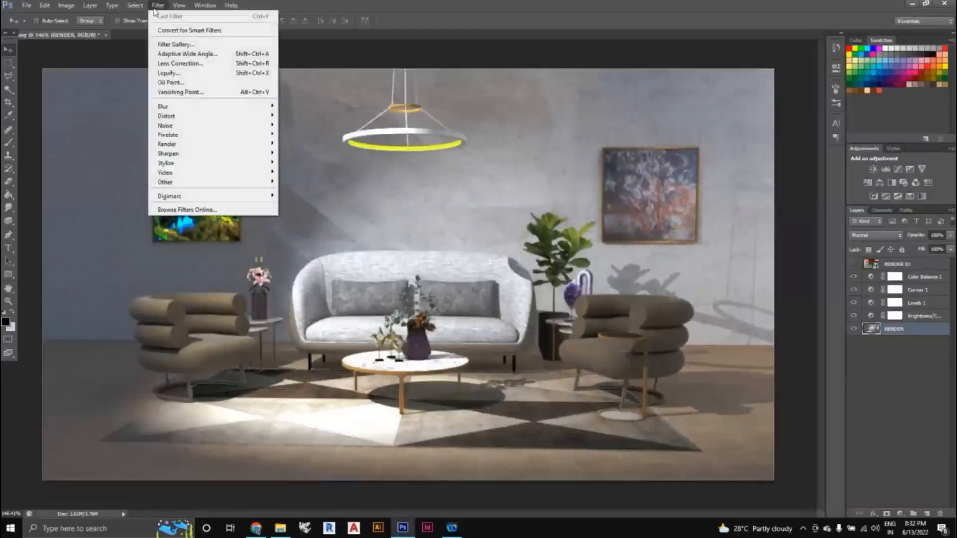
click(154, 8)
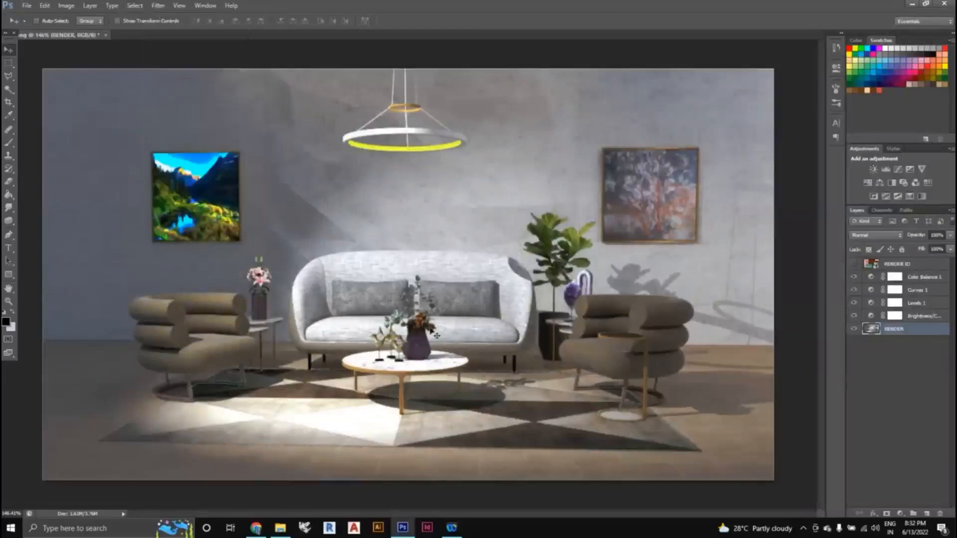
Start saving the finished composition into the IMAGE folder and set its file format to PNG
scroll(434, 333, up, 1)
scroll(435, 335, down, 1)
click(27, 6)
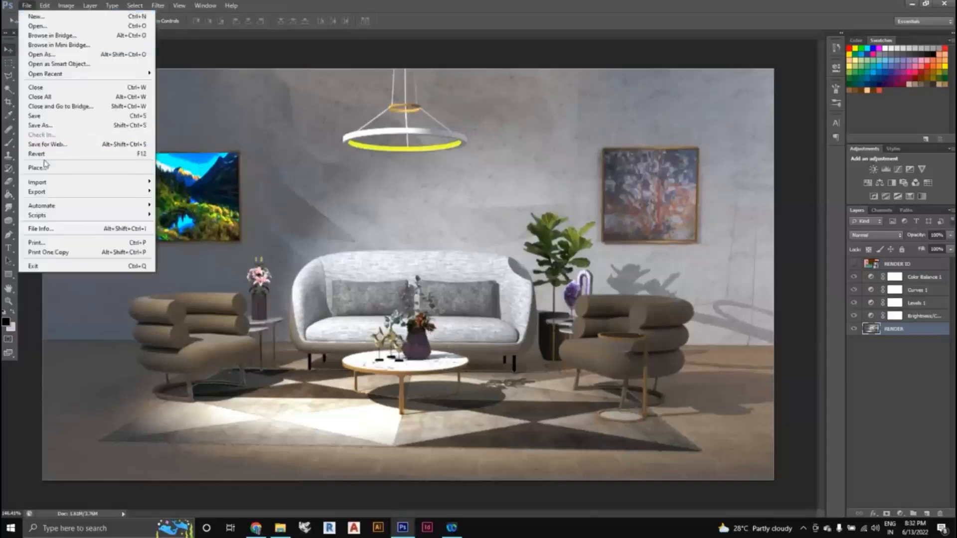
click(60, 120)
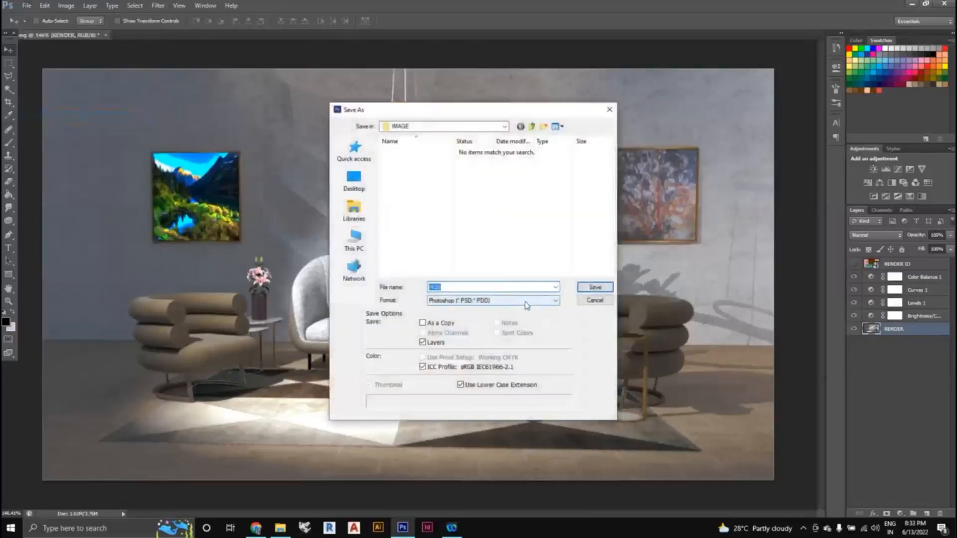
click(526, 300)
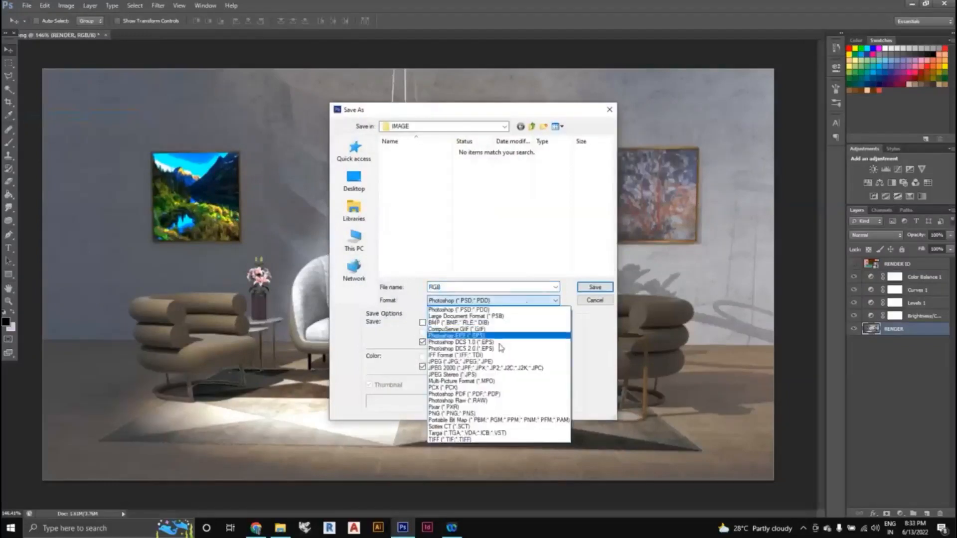
click(513, 413)
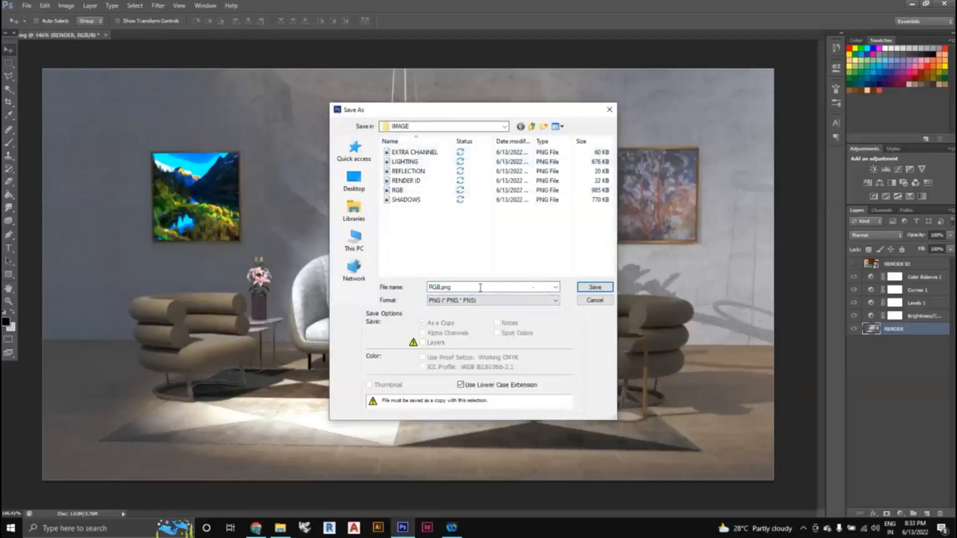
Name the PNG file FINISHED WORK and save it with the offered PNG options
double_click(456, 288)
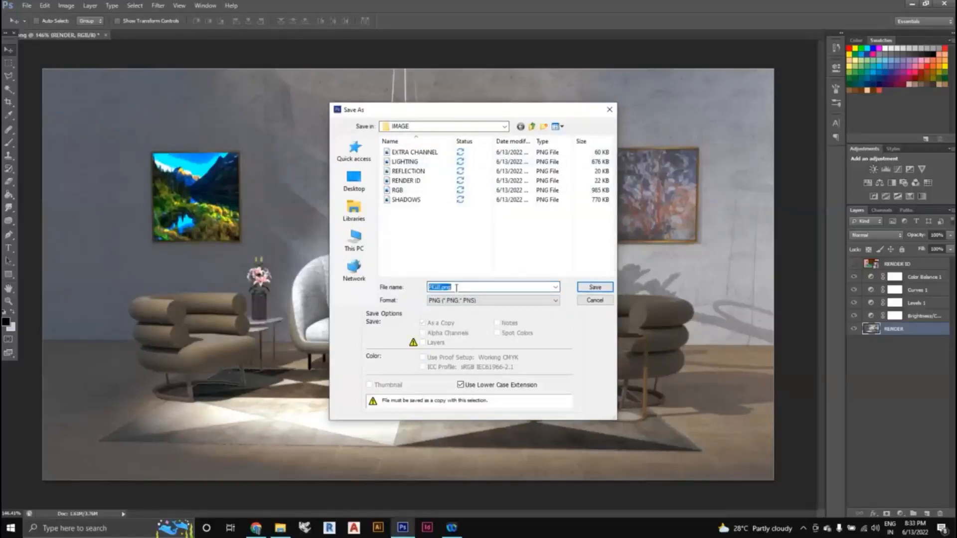
key(BackSpace)
text(FINAL)
key(BackSpace)
key(BackSpace)
key(BackSpace)
key(BackSpace)
key(BackSpace)
text(FINISHED WORK)
click(598, 288)
click(503, 257)
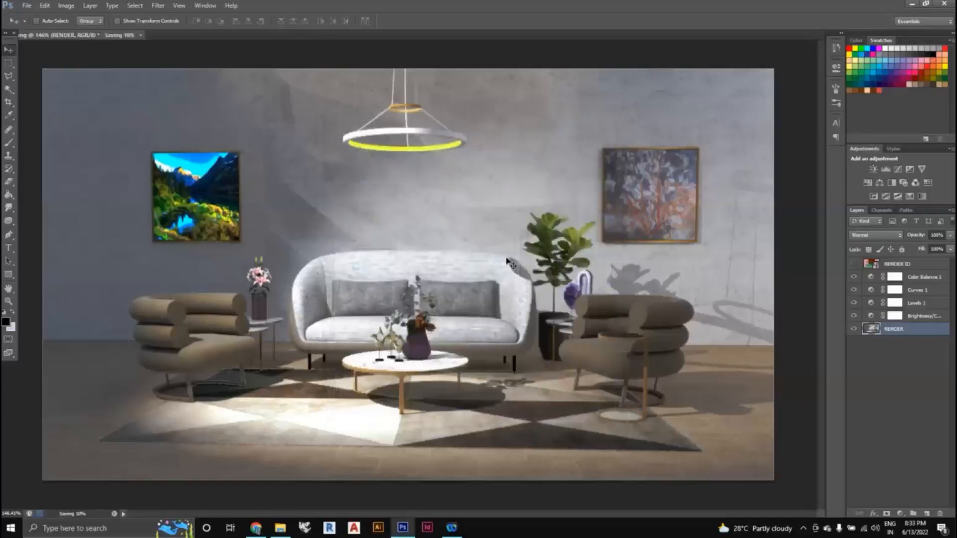